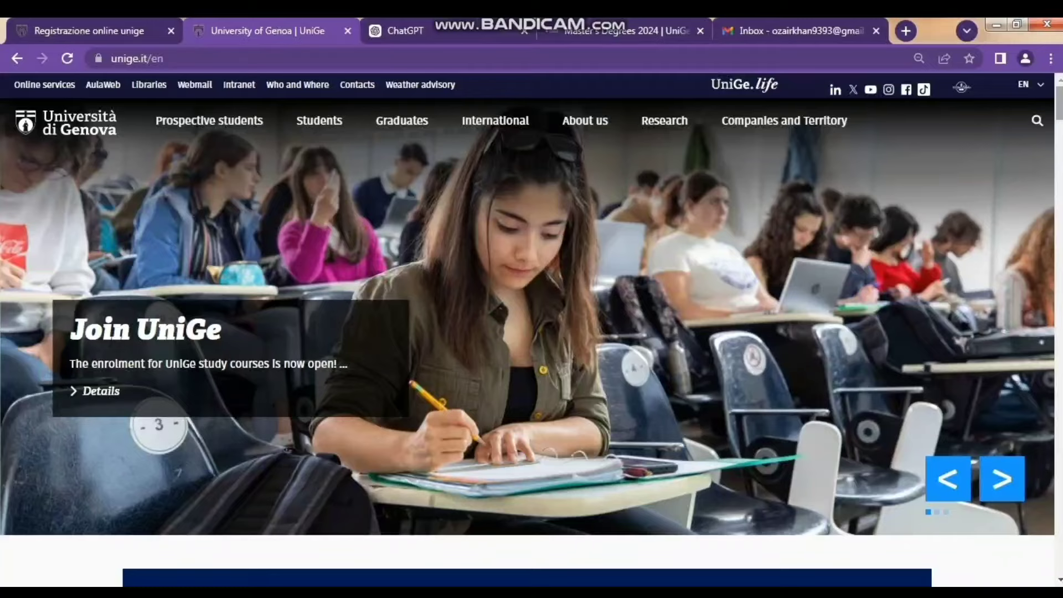
- Scroll the home page down and back up to bring the Find your course box into view
{"action": "scroll", "coordinate": [527, 343], "scroll_direction": "down", "scroll_amount": 8}
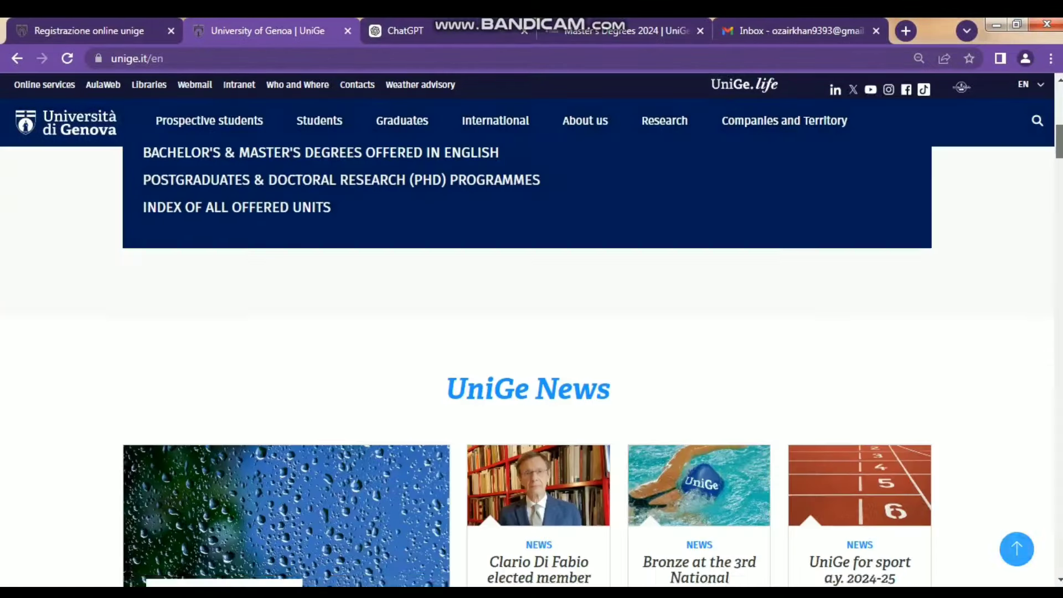
{"action": "scroll", "coordinate": [527, 365], "scroll_direction": "up", "scroll_amount": 3}
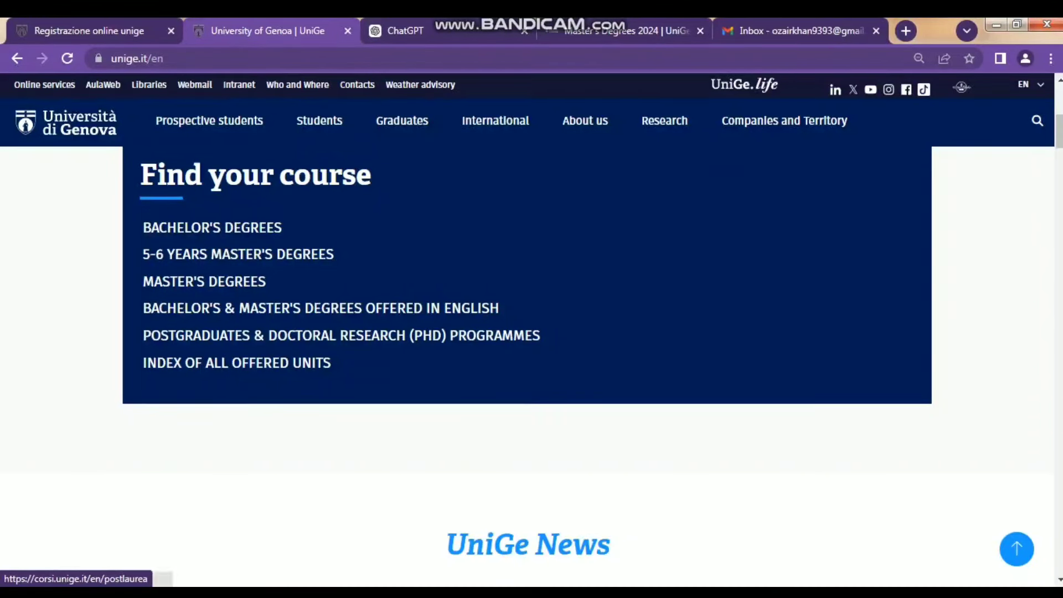
- Open the Bachelor's & Master's degrees offered in English page and browse its first sections
{"action": "left_click", "coordinate": [321, 308]}
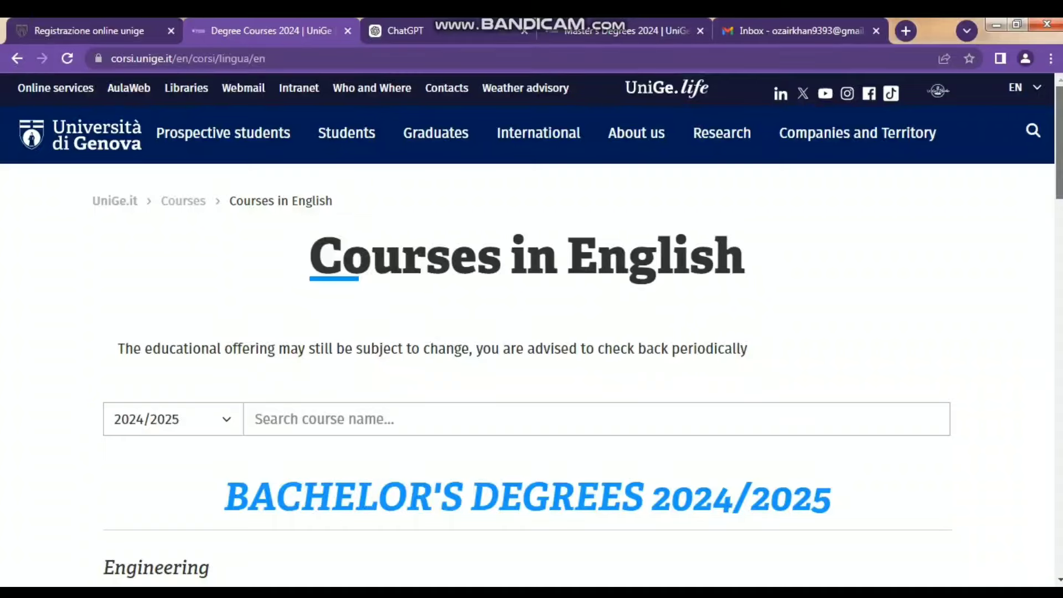
{"action": "scroll", "coordinate": [531, 332], "scroll_direction": "down", "scroll_amount": 3}
{"action": "scroll", "coordinate": [531, 332], "scroll_direction": "down", "scroll_amount": 2}
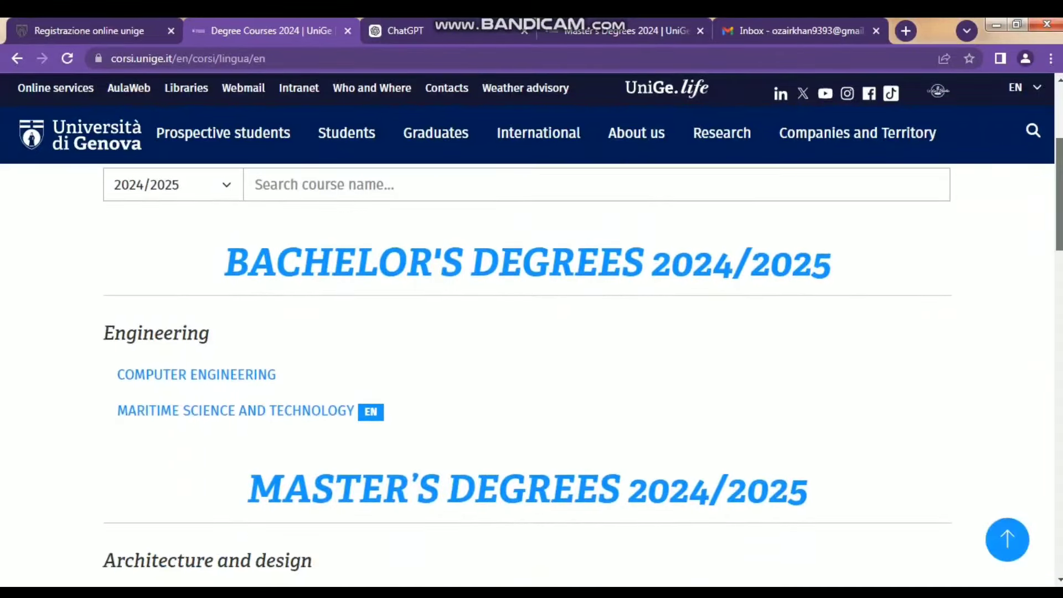
{"action": "left_click_drag", "start_coordinate": [1059, 200], "coordinate": [1059, 198]}
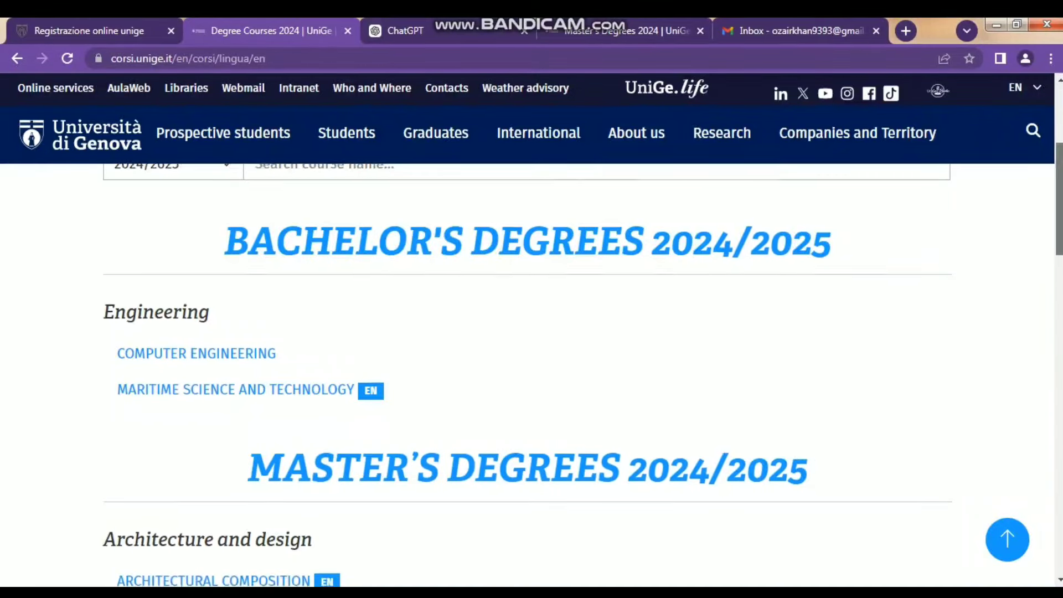
{"action": "scroll", "coordinate": [527, 371], "scroll_direction": "down", "scroll_amount": 3}
{"action": "scroll", "coordinate": [527, 371], "scroll_direction": "down", "scroll_amount": 1}
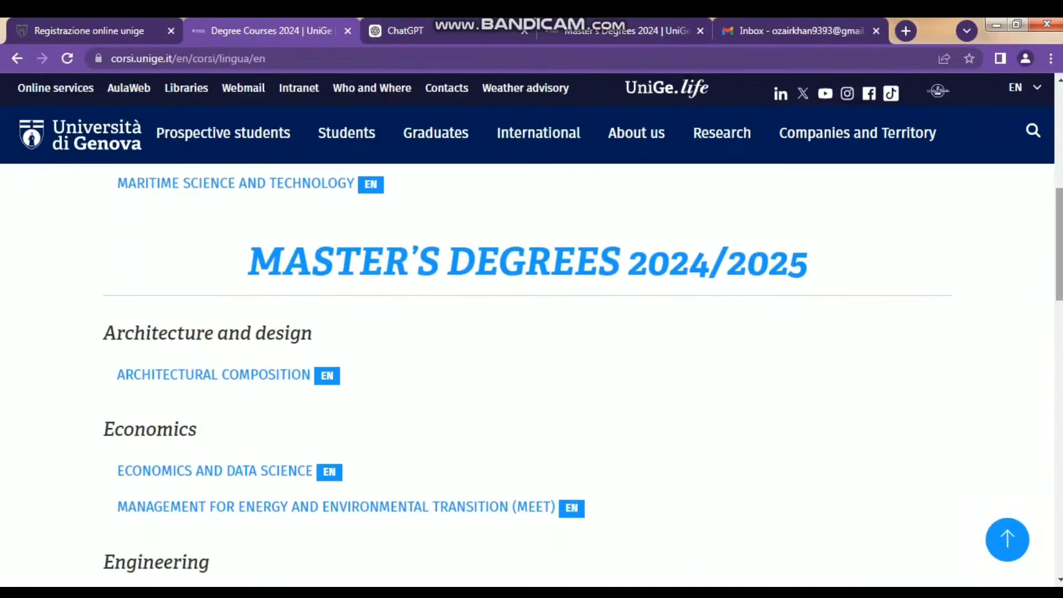
- Zoom the page out to 80% and scroll through the rest of the 2024/2025 course list
{"action": "key", "text": "ctrl+minus"}
{"action": "key", "text": "ctrl+minus"}
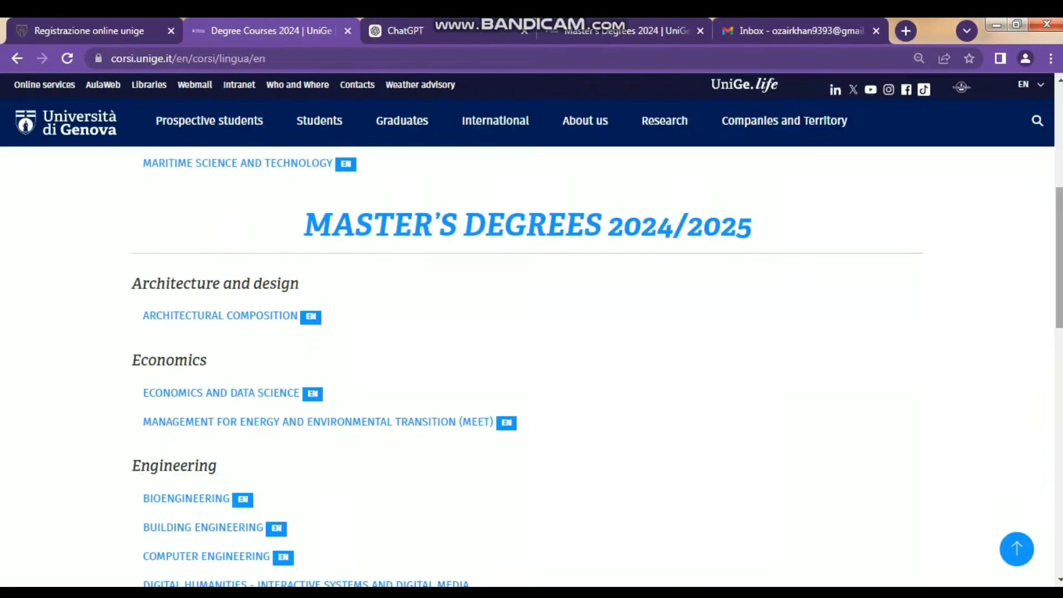
{"action": "scroll", "coordinate": [527, 371], "scroll_direction": "down", "scroll_amount": 1}
{"action": "scroll", "coordinate": [527, 366], "scroll_direction": "down", "scroll_amount": 2}
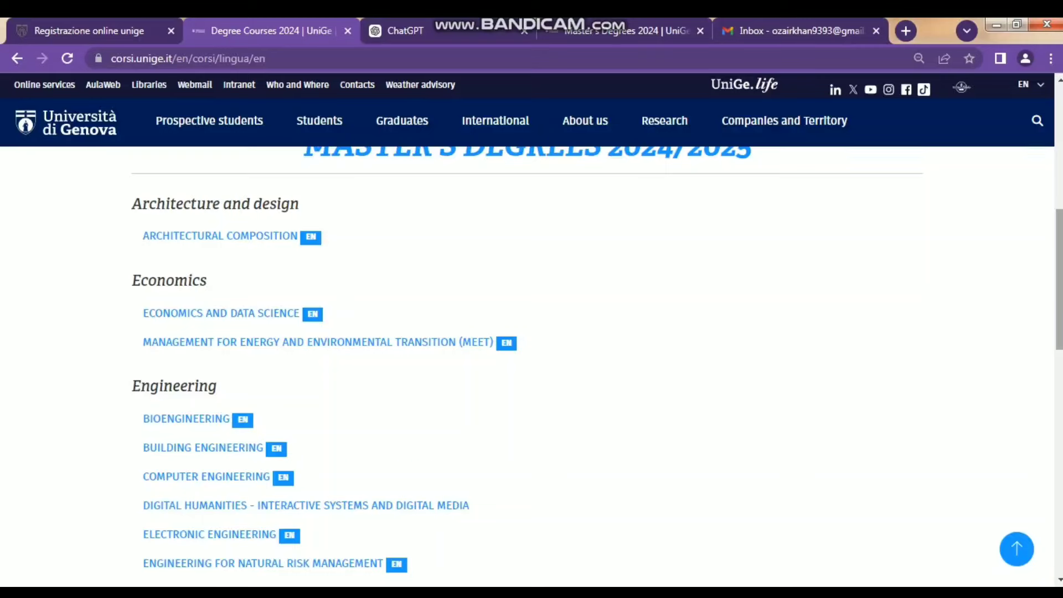
{"action": "scroll", "coordinate": [526, 365], "scroll_direction": "down", "scroll_amount": 4}
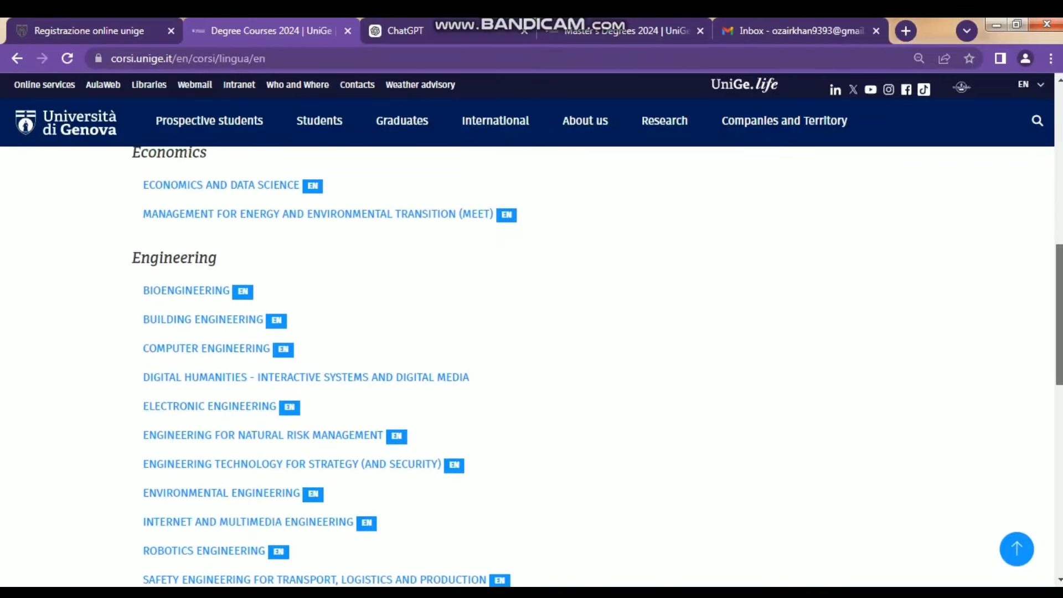
{"action": "scroll", "coordinate": [526, 365], "scroll_direction": "down", "scroll_amount": 3}
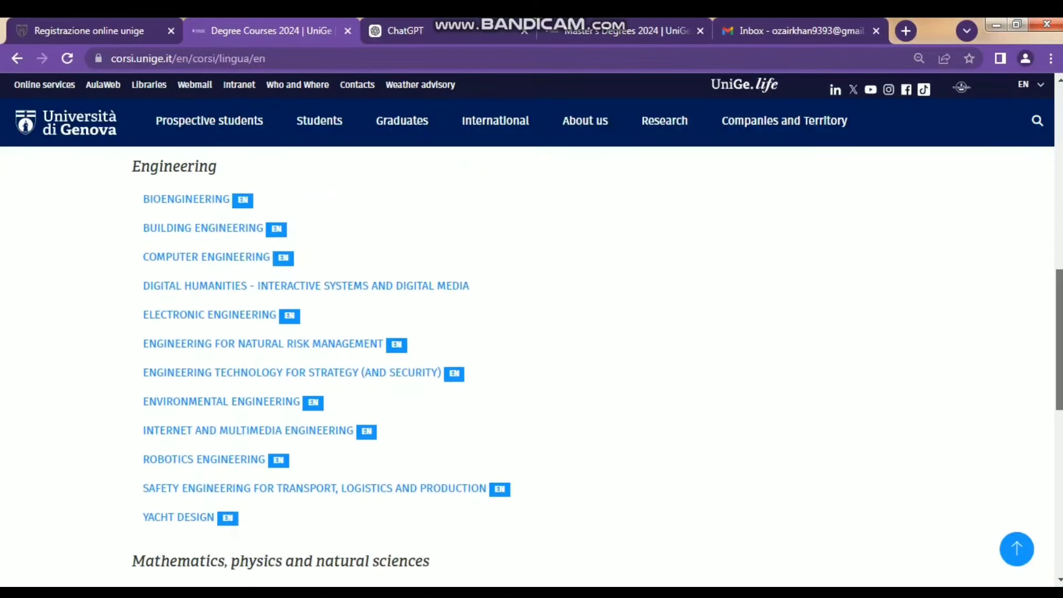
{"action": "scroll", "coordinate": [526, 366], "scroll_direction": "down", "scroll_amount": 1}
{"action": "scroll", "coordinate": [526, 365], "scroll_direction": "down", "scroll_amount": 1}
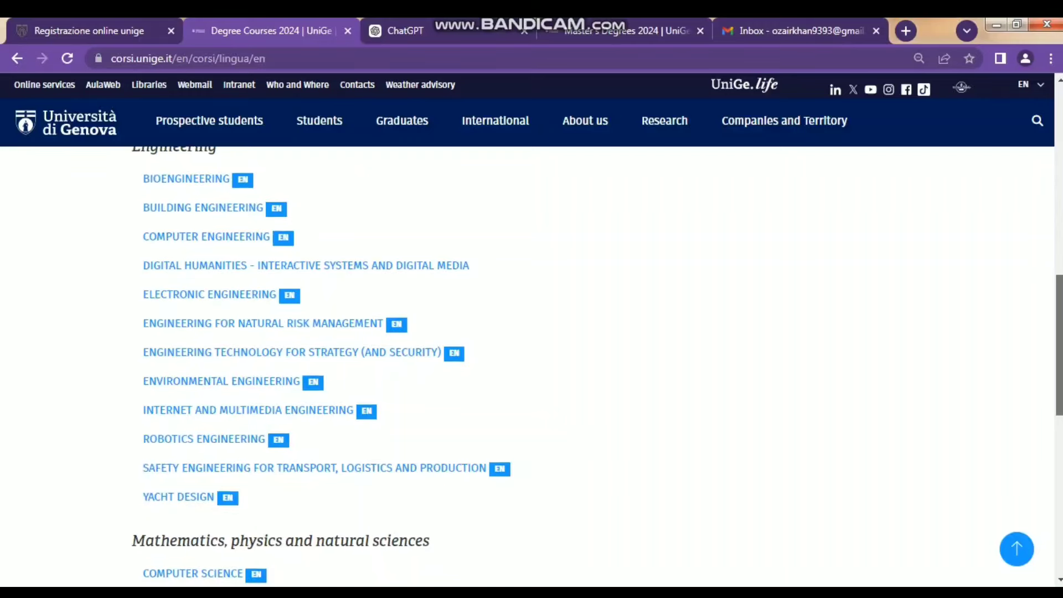
{"action": "scroll", "coordinate": [526, 365], "scroll_direction": "down", "scroll_amount": 2}
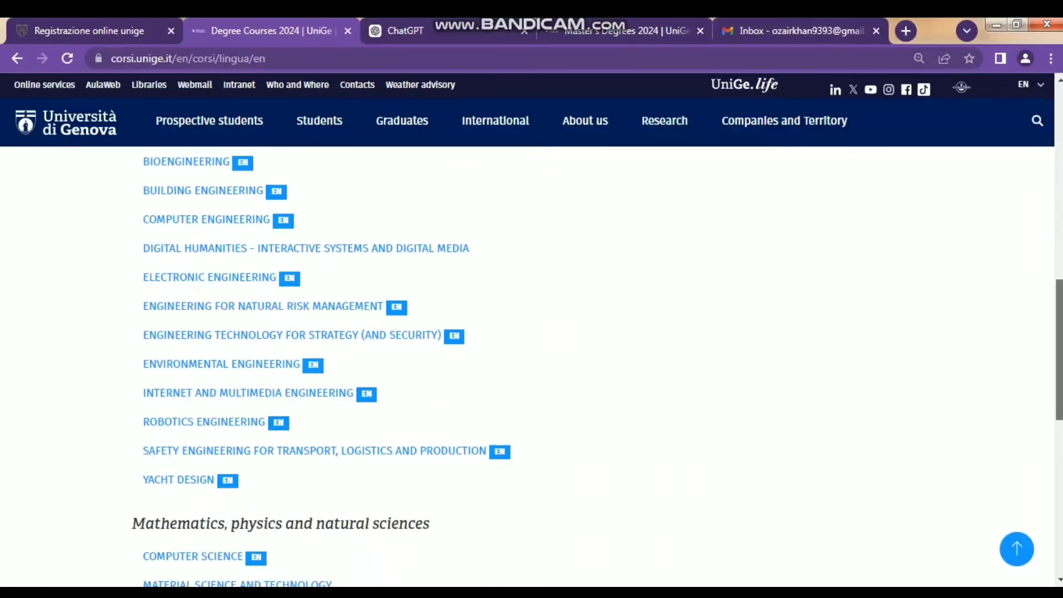
{"action": "scroll", "coordinate": [526, 365], "scroll_direction": "down", "scroll_amount": 2}
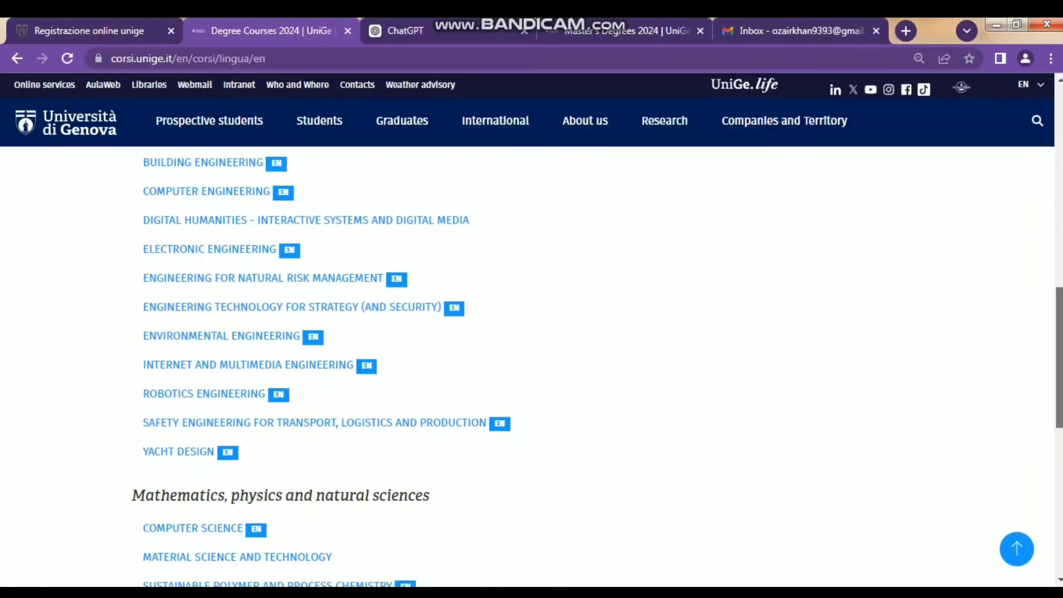
{"action": "scroll", "coordinate": [526, 365], "scroll_direction": "down", "scroll_amount": 3}
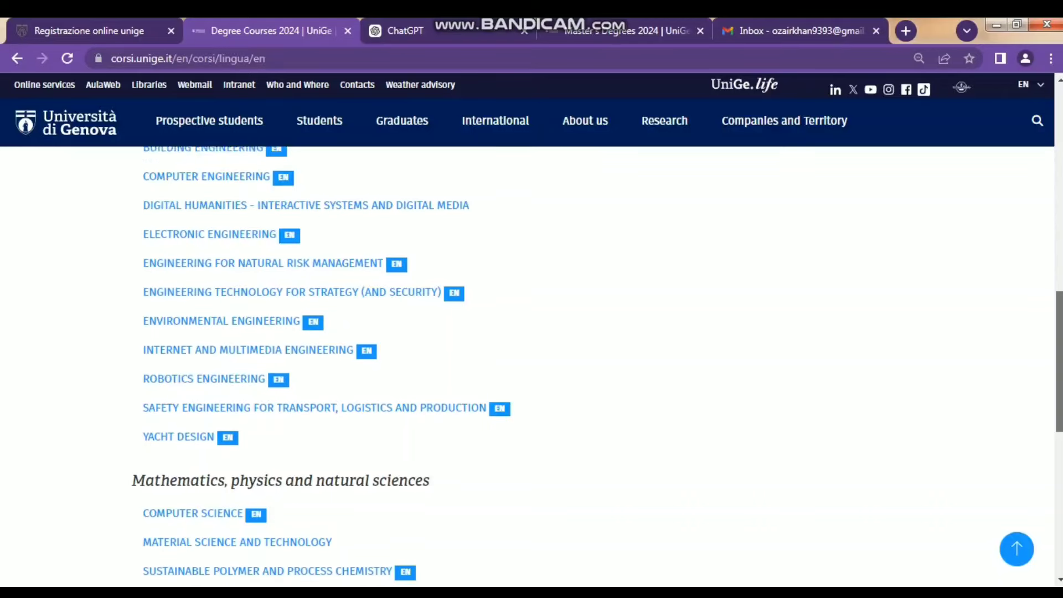
{"action": "scroll", "coordinate": [526, 366], "scroll_direction": "down", "scroll_amount": 2}
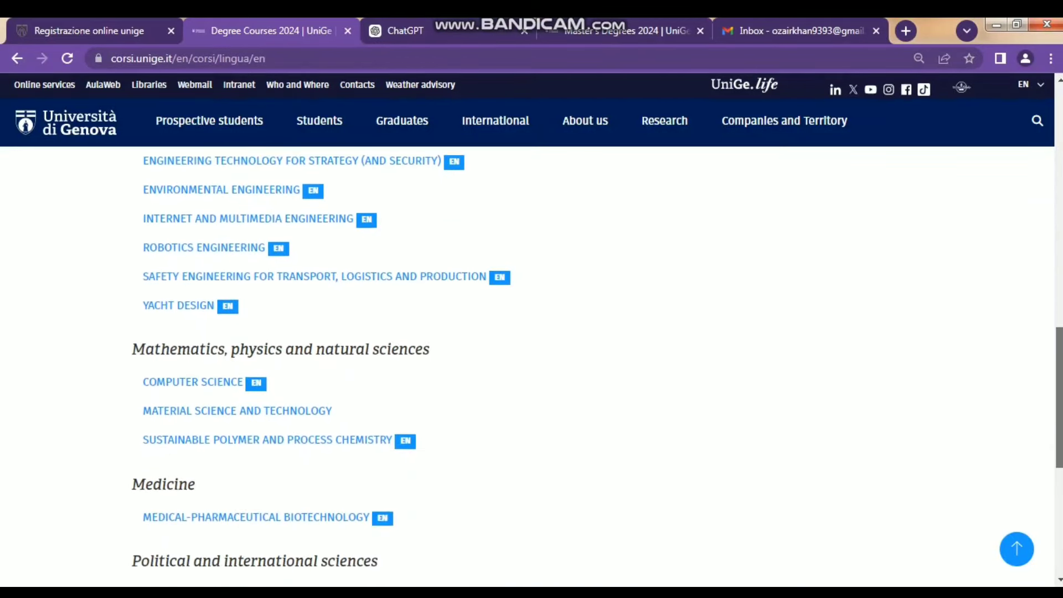
{"action": "scroll", "coordinate": [526, 366], "scroll_direction": "down", "scroll_amount": 1}
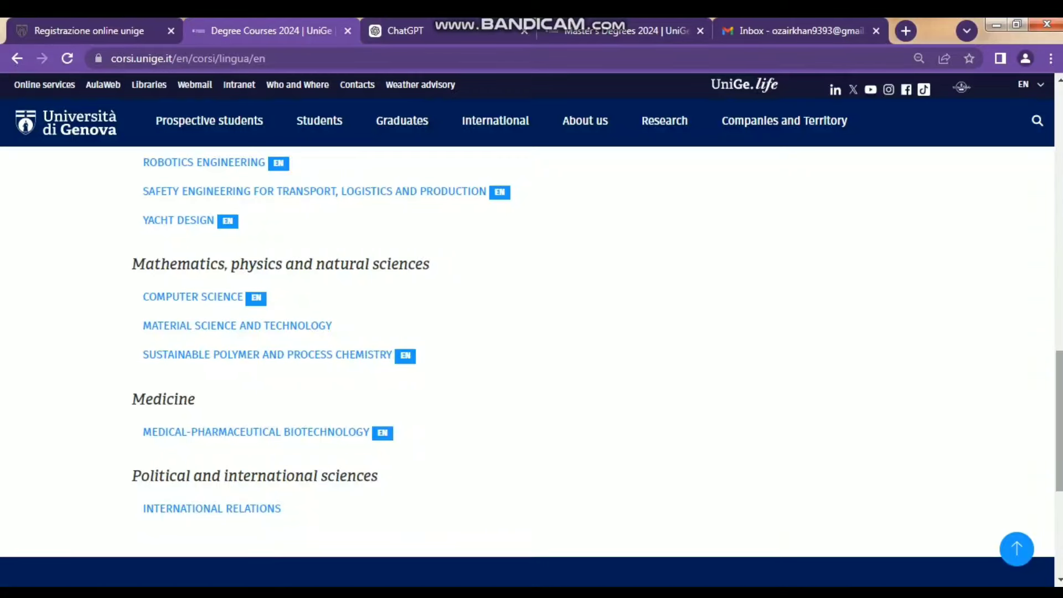
{"action": "scroll", "coordinate": [531, 352], "scroll_direction": "down", "scroll_amount": 2}
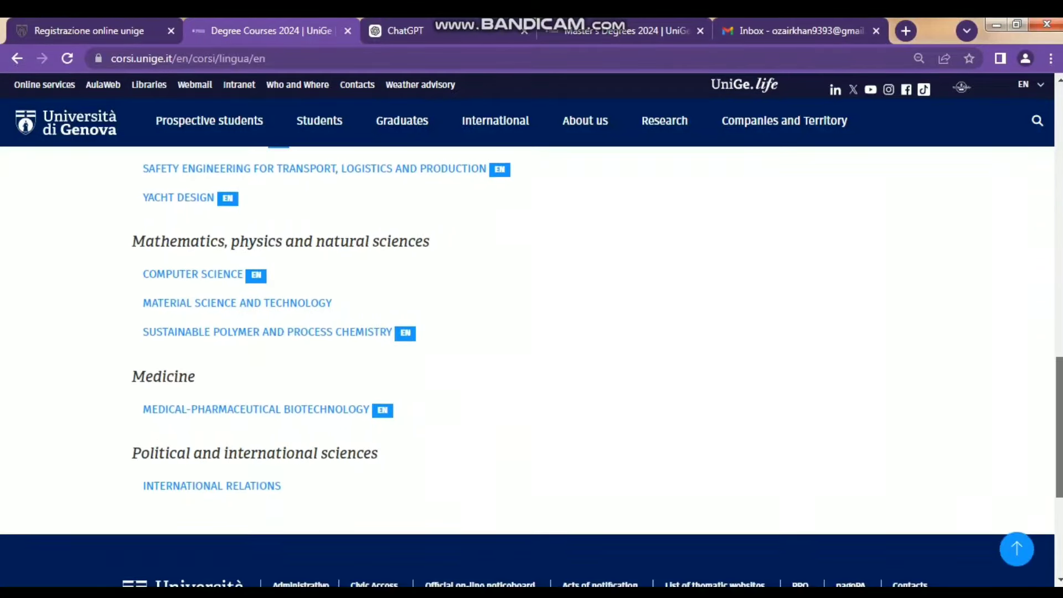
{"action": "left_click_drag", "start_coordinate": [1059, 433], "coordinate": [1059, 160]}
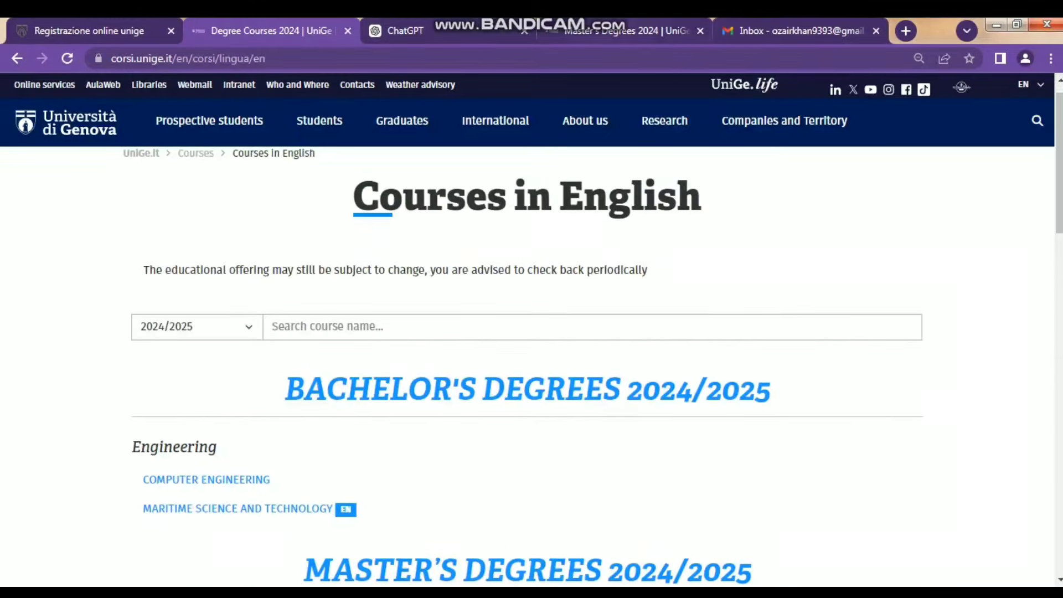
- Switch to the Master's Degrees catalogue tab and scroll through its first subject areas
{"action": "left_click", "coordinate": [626, 31]}
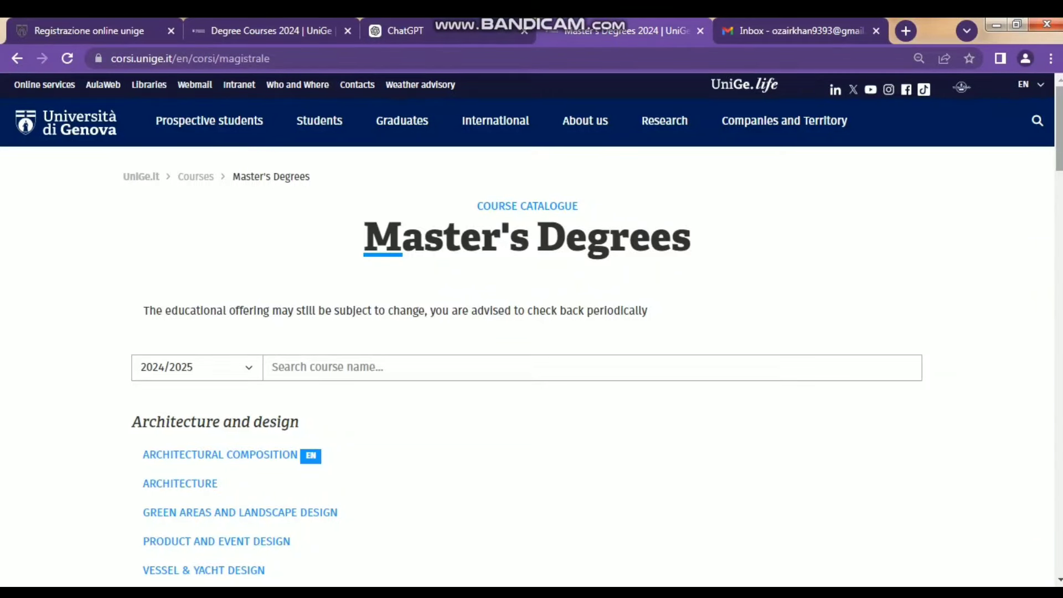
{"action": "scroll", "coordinate": [531, 365], "scroll_direction": "down", "scroll_amount": 1}
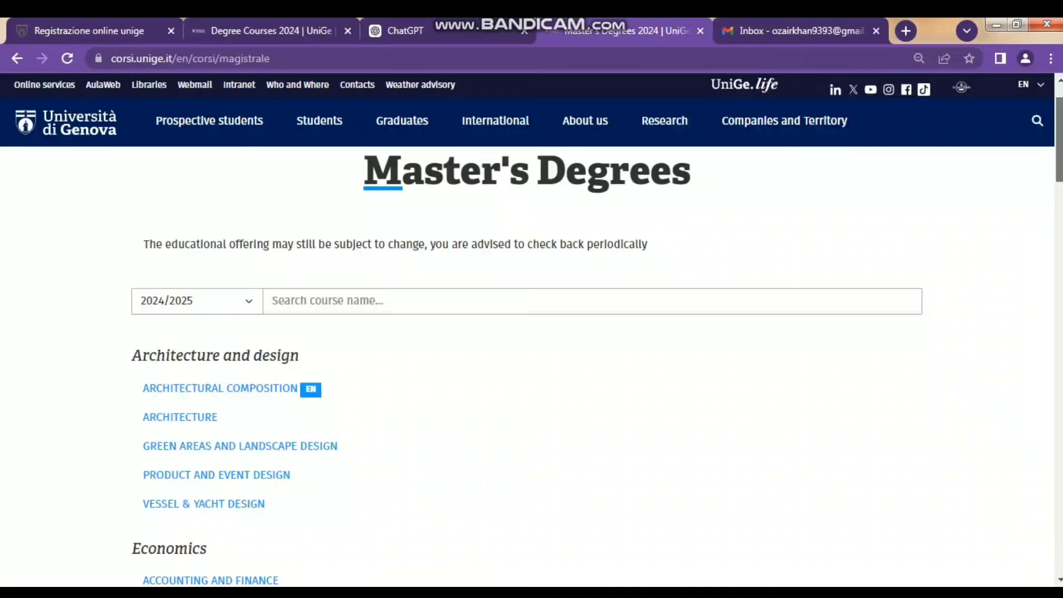
{"action": "scroll", "coordinate": [531, 365], "scroll_direction": "down", "scroll_amount": 2}
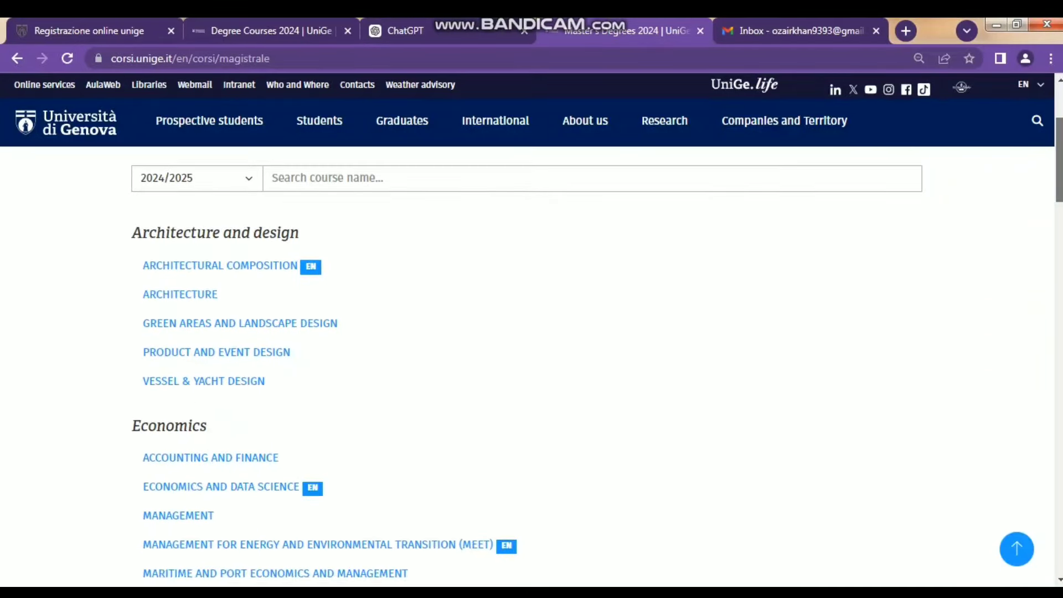
{"action": "scroll", "coordinate": [532, 365], "scroll_direction": "down", "scroll_amount": 1}
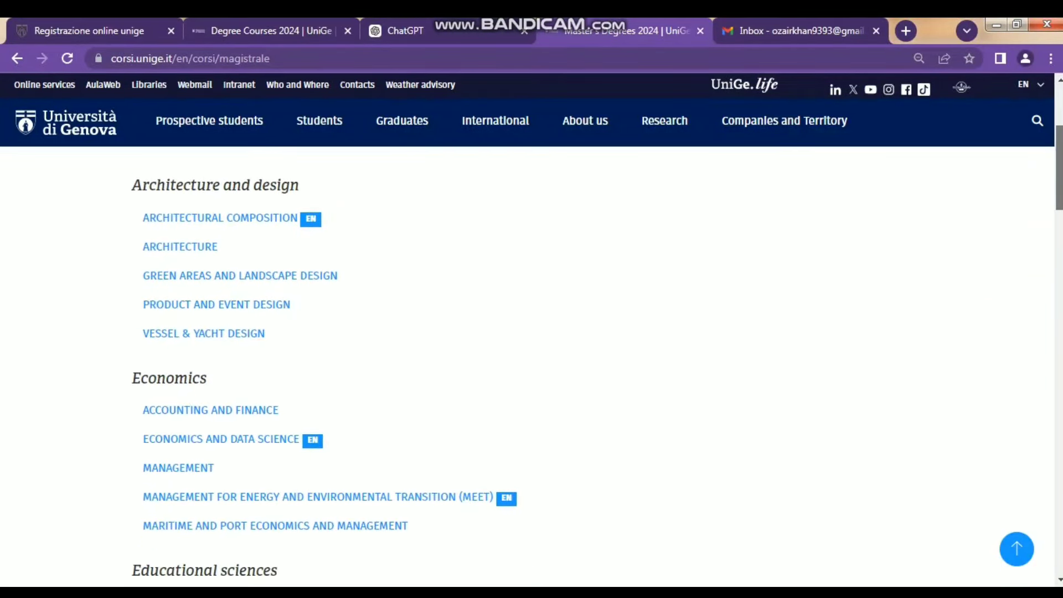
{"action": "scroll", "coordinate": [531, 365], "scroll_direction": "down", "scroll_amount": 1}
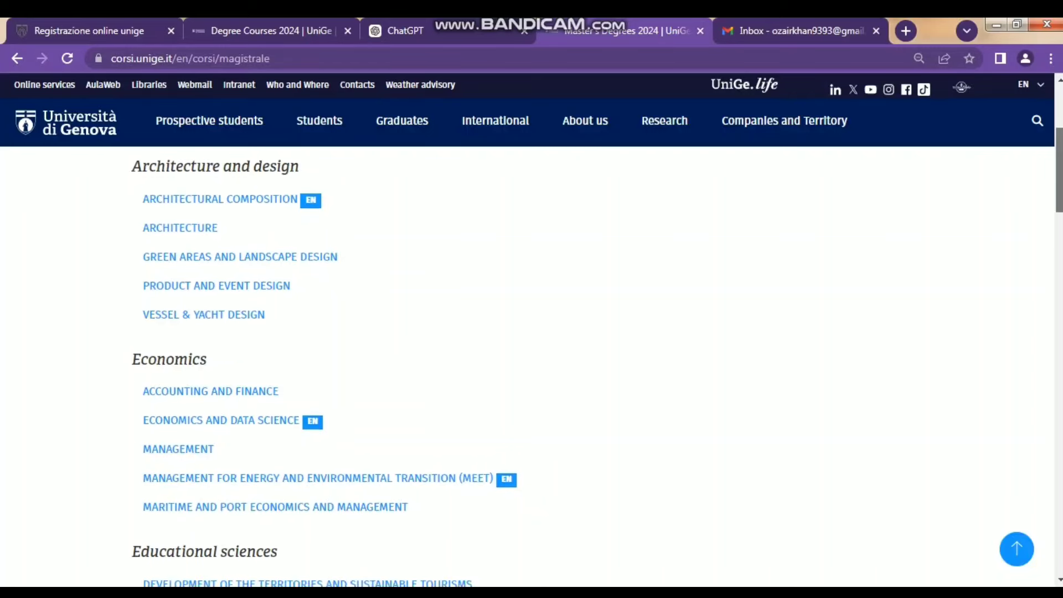
{"action": "scroll", "coordinate": [531, 365], "scroll_direction": "down", "scroll_amount": 2}
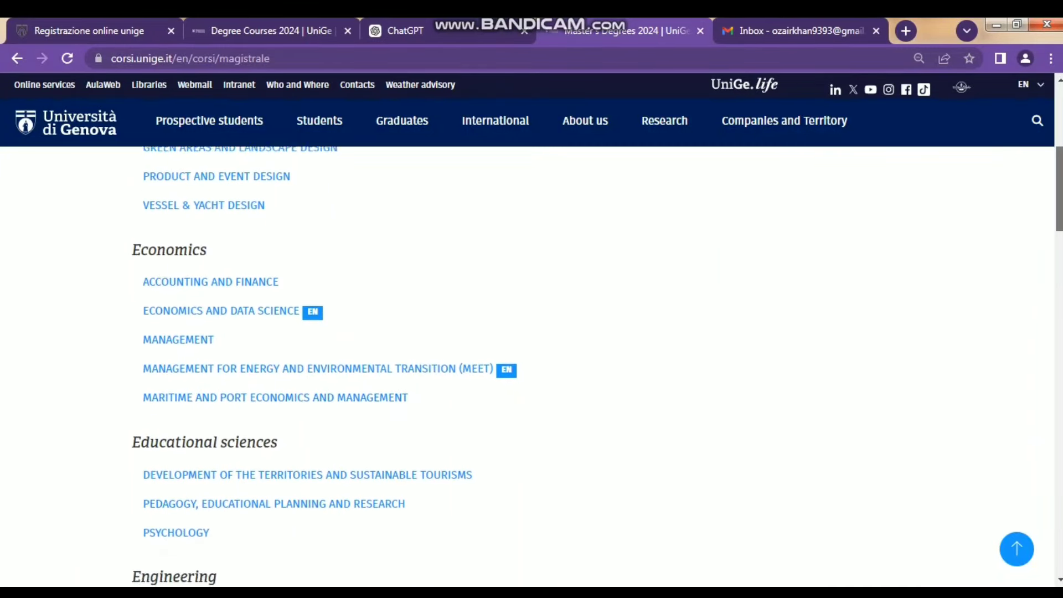
{"action": "scroll", "coordinate": [531, 365], "scroll_direction": "down", "scroll_amount": 1}
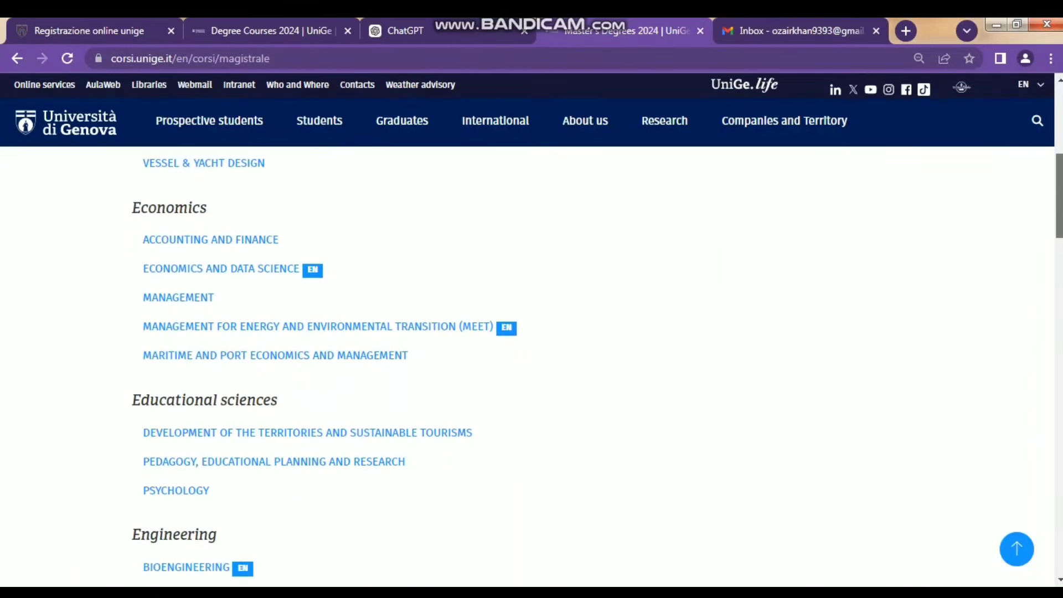
{"action": "scroll", "coordinate": [531, 366], "scroll_direction": "down", "scroll_amount": 2}
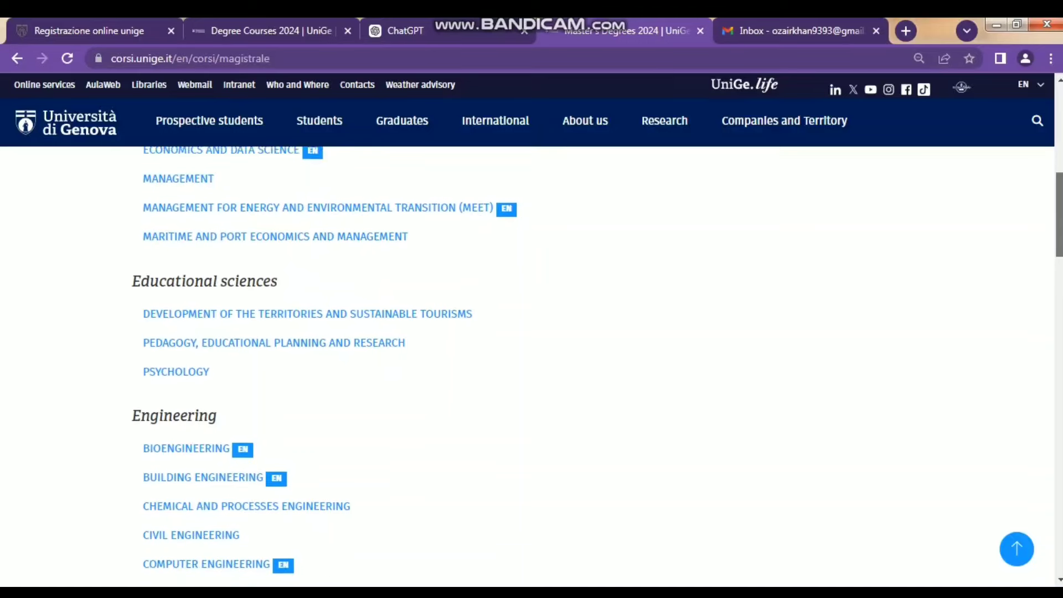
{"action": "scroll", "coordinate": [531, 365], "scroll_direction": "down", "scroll_amount": 1}
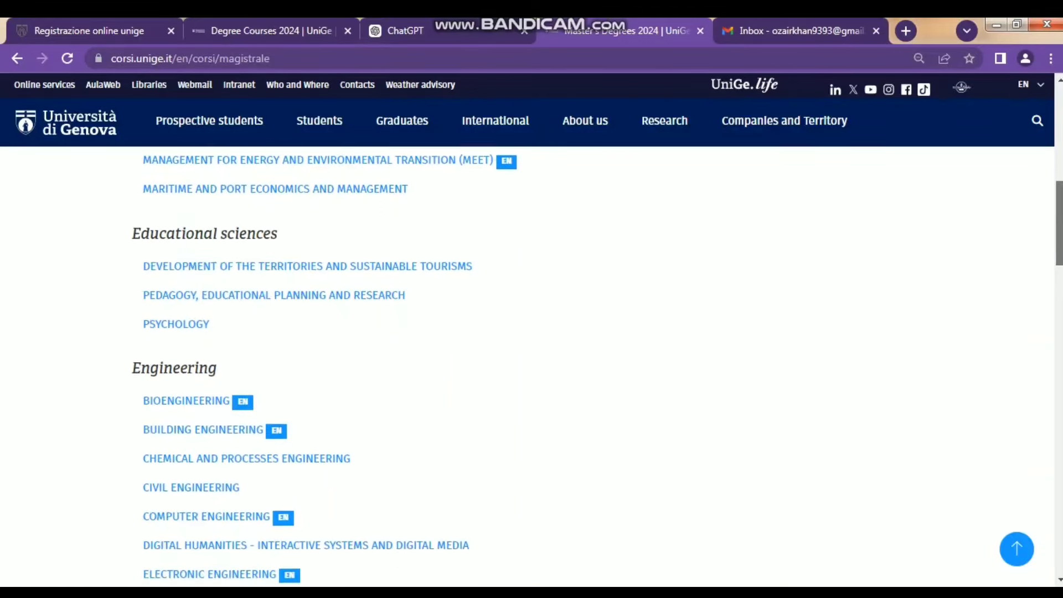
{"action": "scroll", "coordinate": [531, 366], "scroll_direction": "down", "scroll_amount": 2}
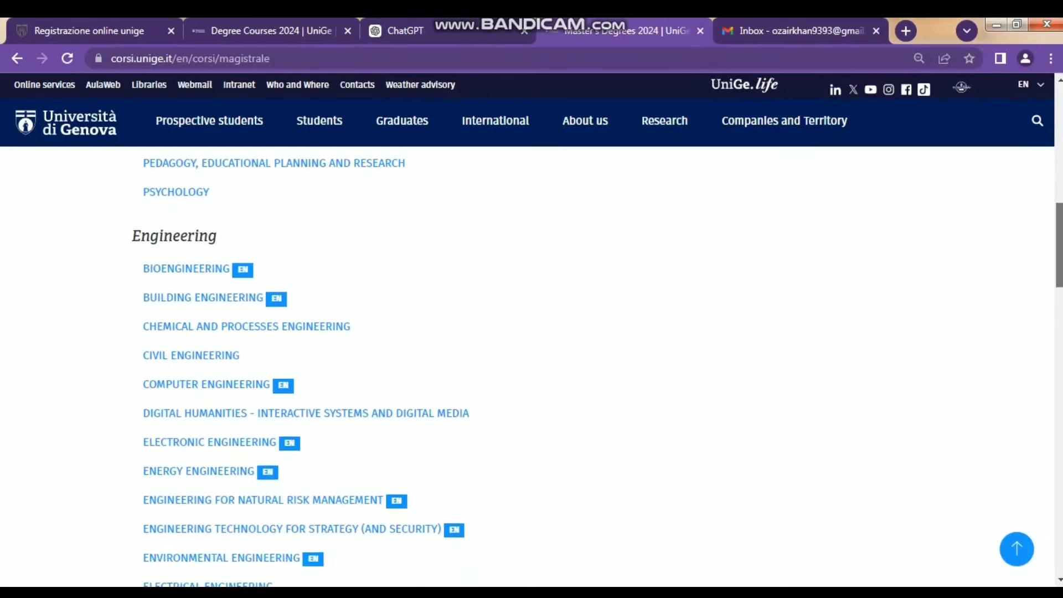
{"action": "scroll", "coordinate": [531, 365], "scroll_direction": "down", "scroll_amount": 2}
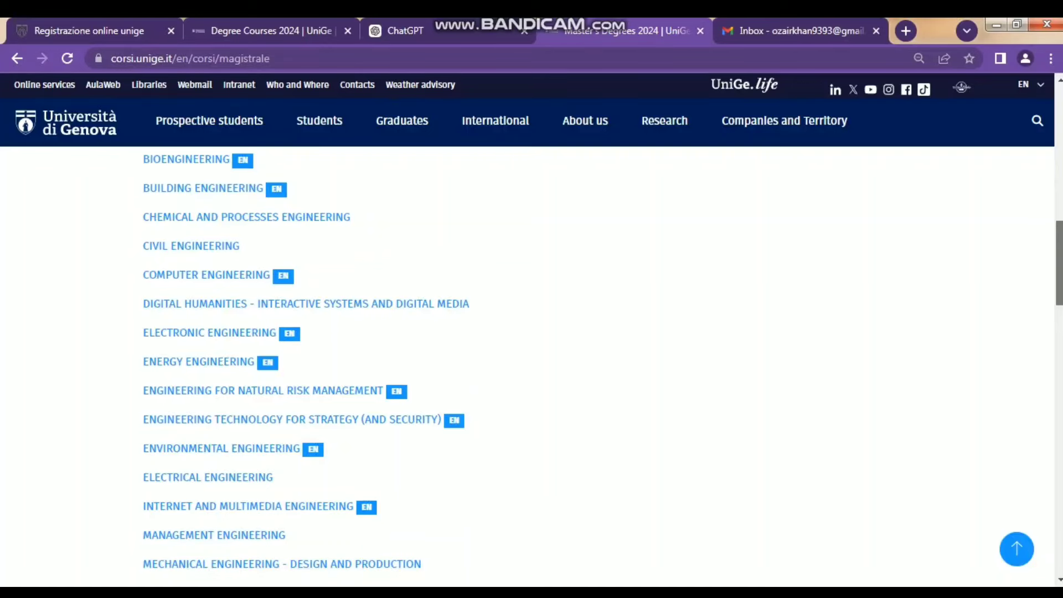
{"action": "scroll", "coordinate": [531, 365], "scroll_direction": "down", "scroll_amount": 1}
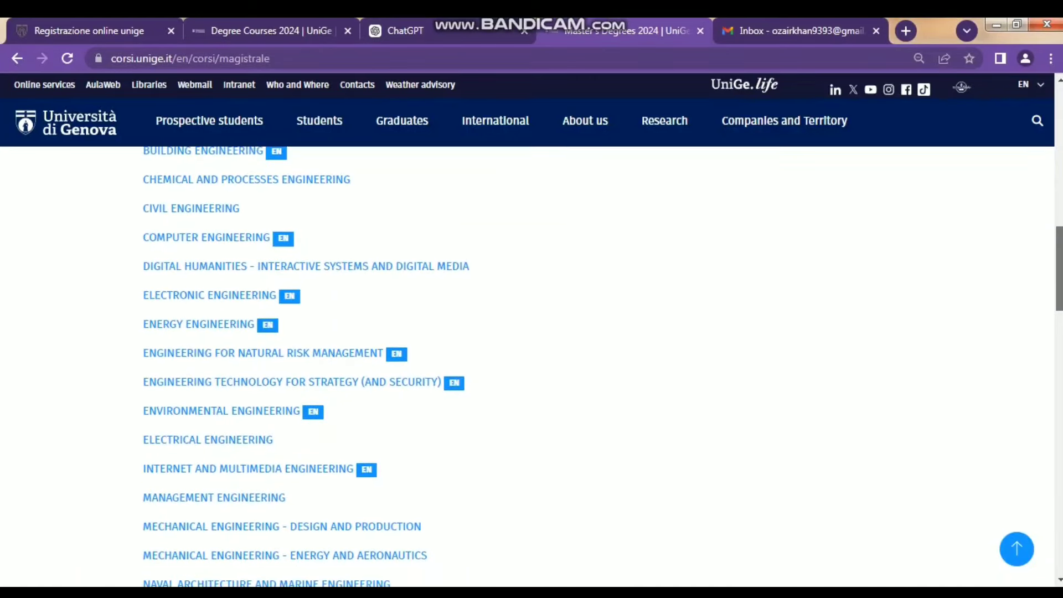
- Keep scrolling past the Political and international sciences courses down to the footer
{"action": "scroll", "coordinate": [531, 365], "scroll_direction": "down", "scroll_amount": 1}
{"action": "scroll", "coordinate": [531, 366], "scroll_direction": "down", "scroll_amount": 3}
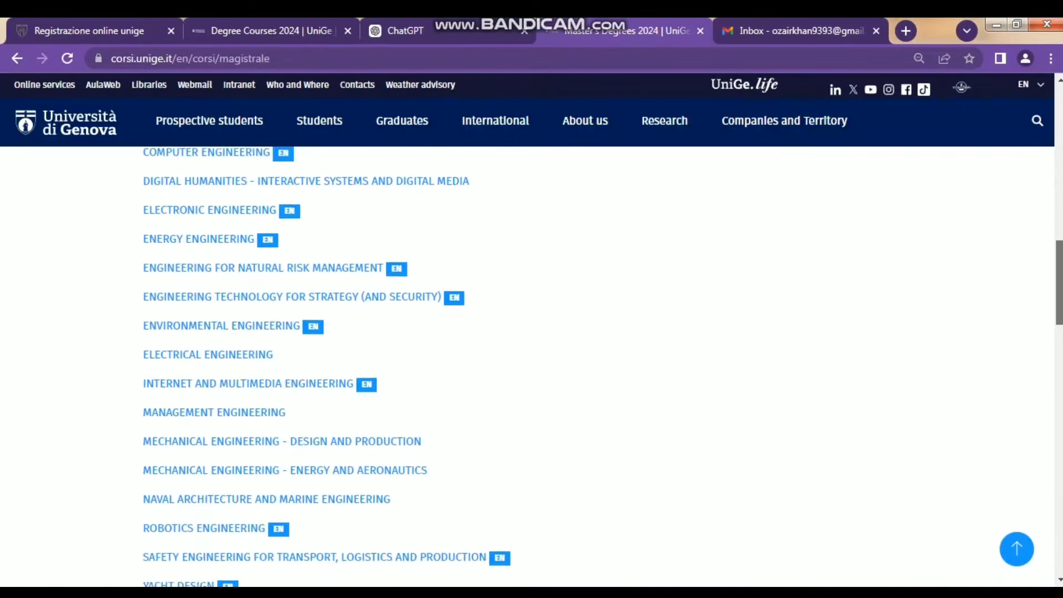
{"action": "scroll", "coordinate": [531, 365], "scroll_direction": "down", "scroll_amount": 3}
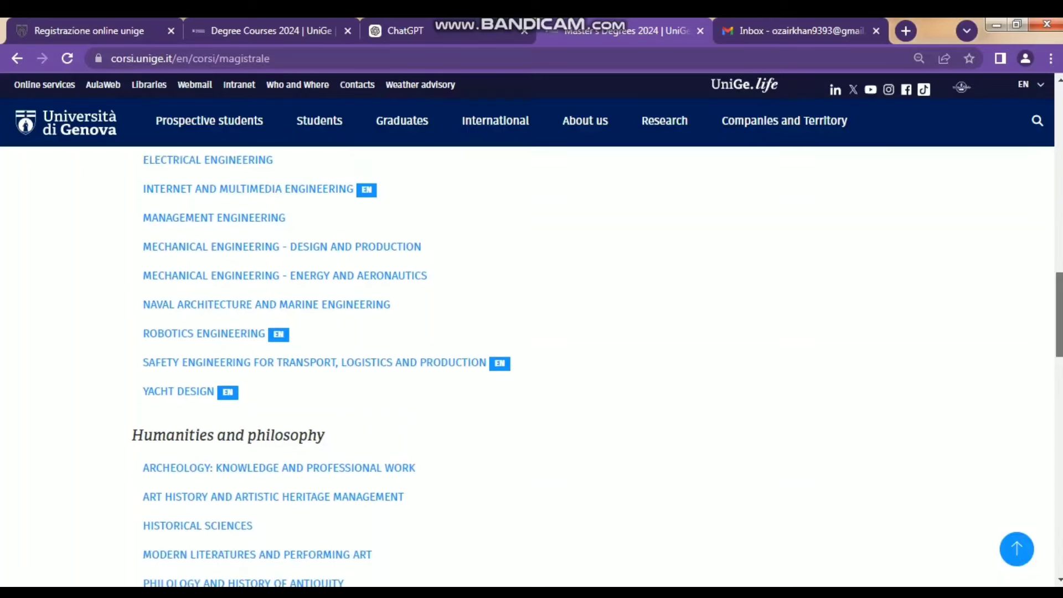
{"action": "left_click_drag", "start_coordinate": [1059, 334], "coordinate": [1059, 342]}
{"action": "left_click_drag", "start_coordinate": [406, 341], "coordinate": [141, 341]}
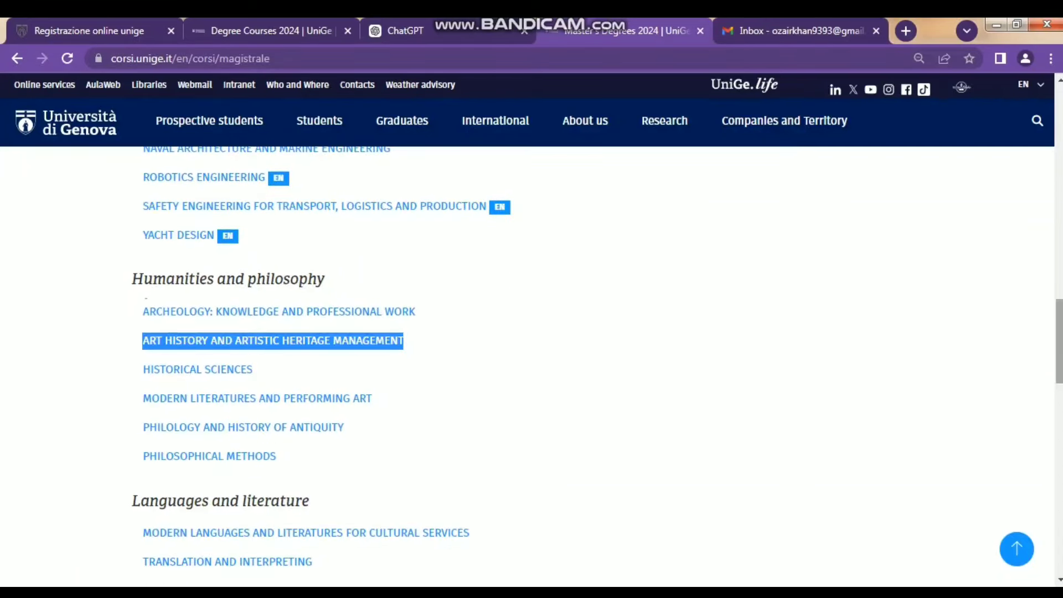
{"action": "scroll", "coordinate": [531, 365], "scroll_direction": "down", "scroll_amount": 3}
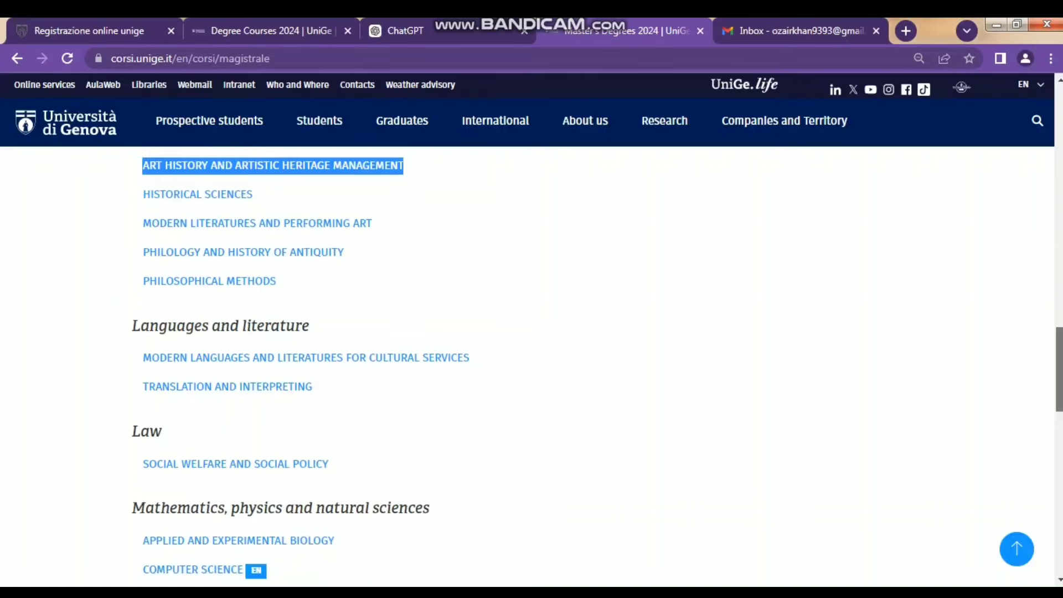
{"action": "scroll", "coordinate": [531, 366], "scroll_direction": "down", "scroll_amount": 3}
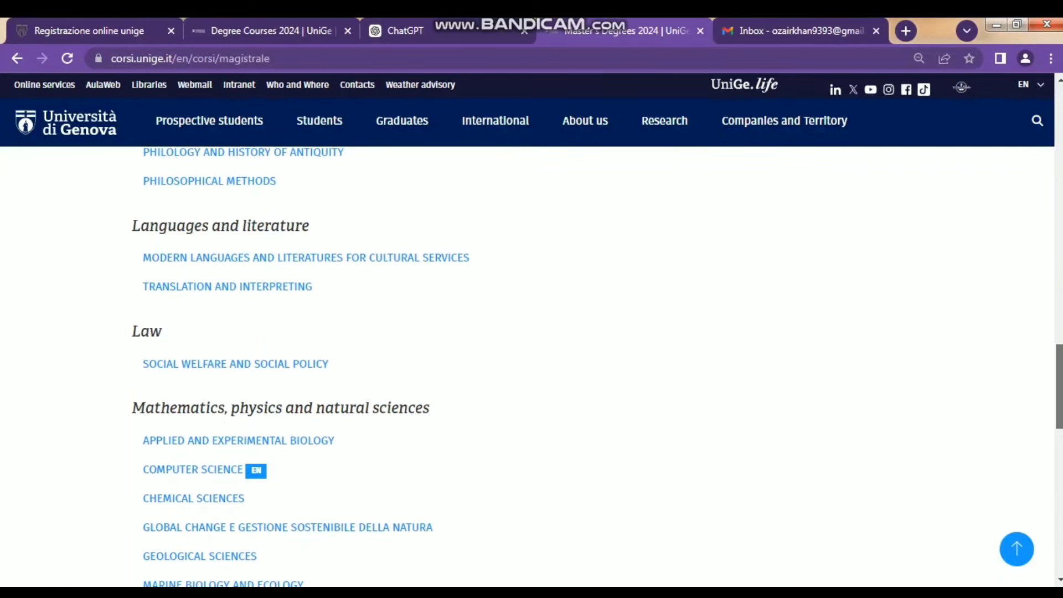
{"action": "scroll", "coordinate": [532, 365], "scroll_direction": "down", "scroll_amount": 4}
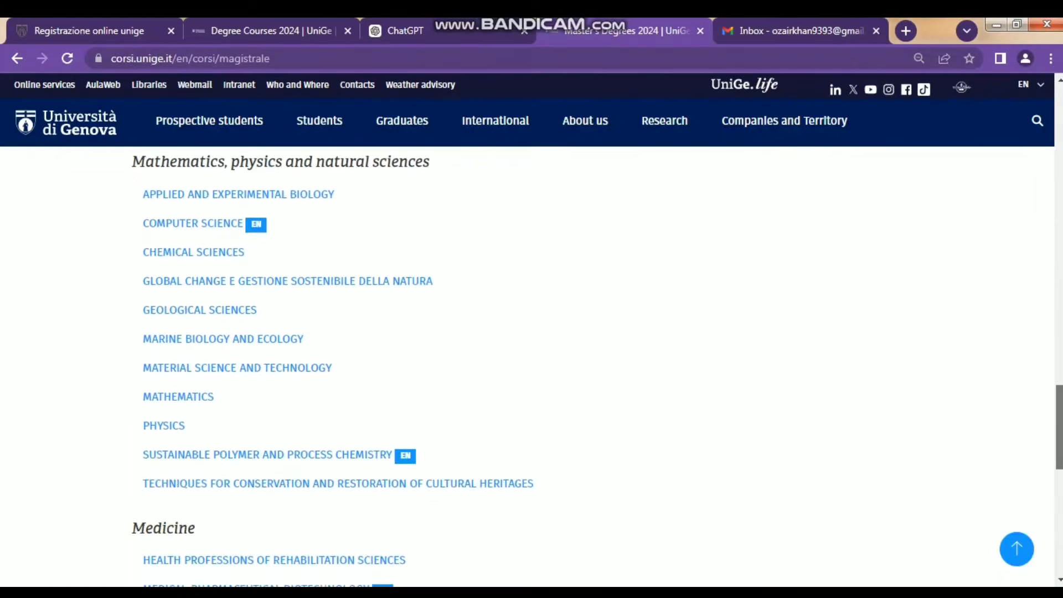
{"action": "scroll", "coordinate": [531, 366], "scroll_direction": "down", "scroll_amount": 2}
{"action": "scroll", "coordinate": [532, 365], "scroll_direction": "down", "scroll_amount": 4}
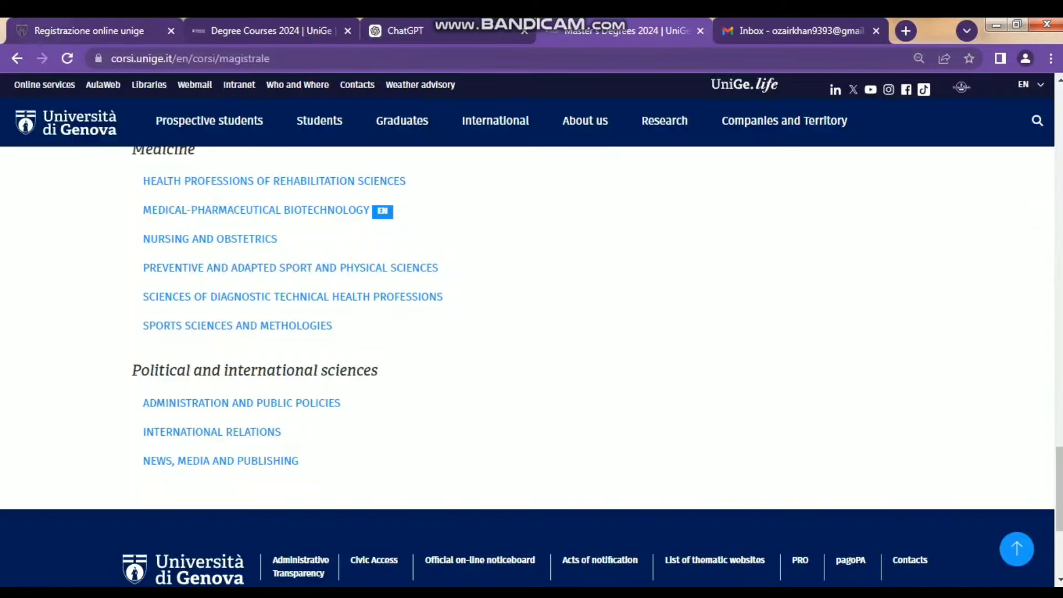
- Start a new UniGePASS registration from the registration tab, zoom out, and switch the form to English
{"action": "left_click", "coordinate": [89, 30]}
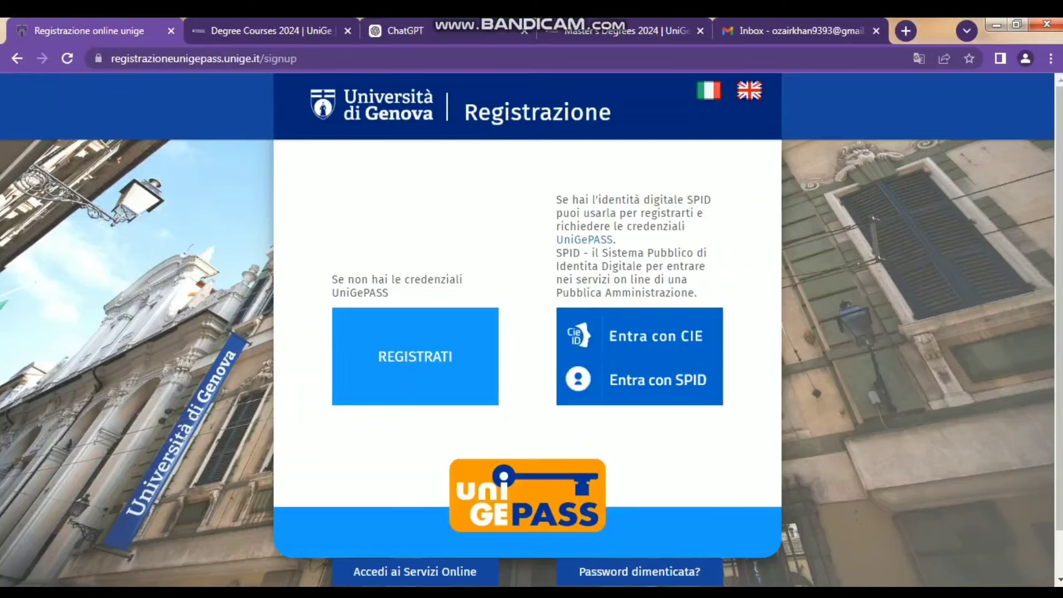
{"action": "left_click", "coordinate": [415, 356]}
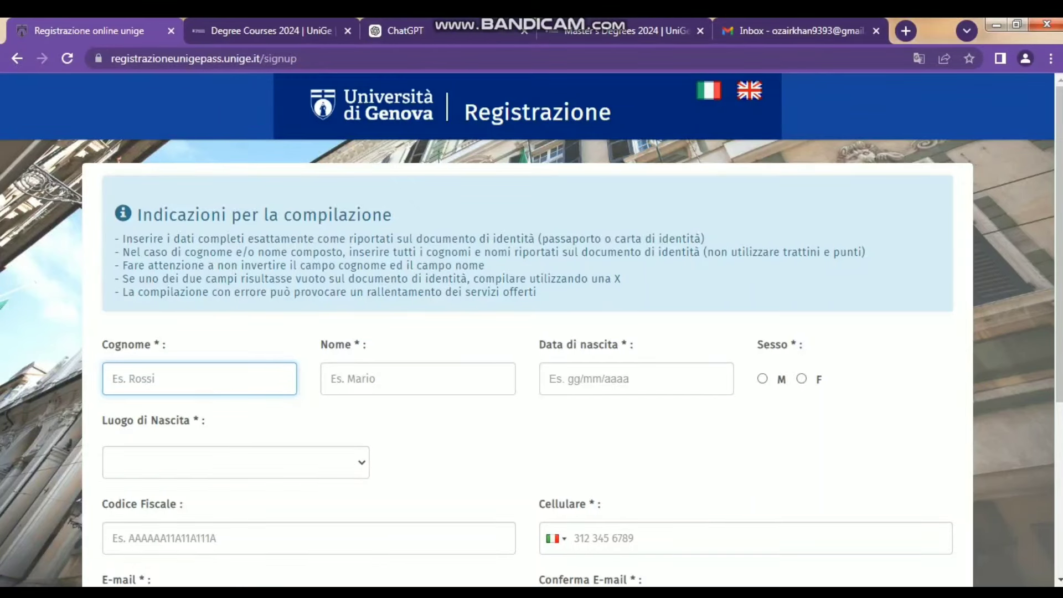
{"action": "key", "text": "ctrl+minus"}
{"action": "key", "text": "ctrl+minus"}
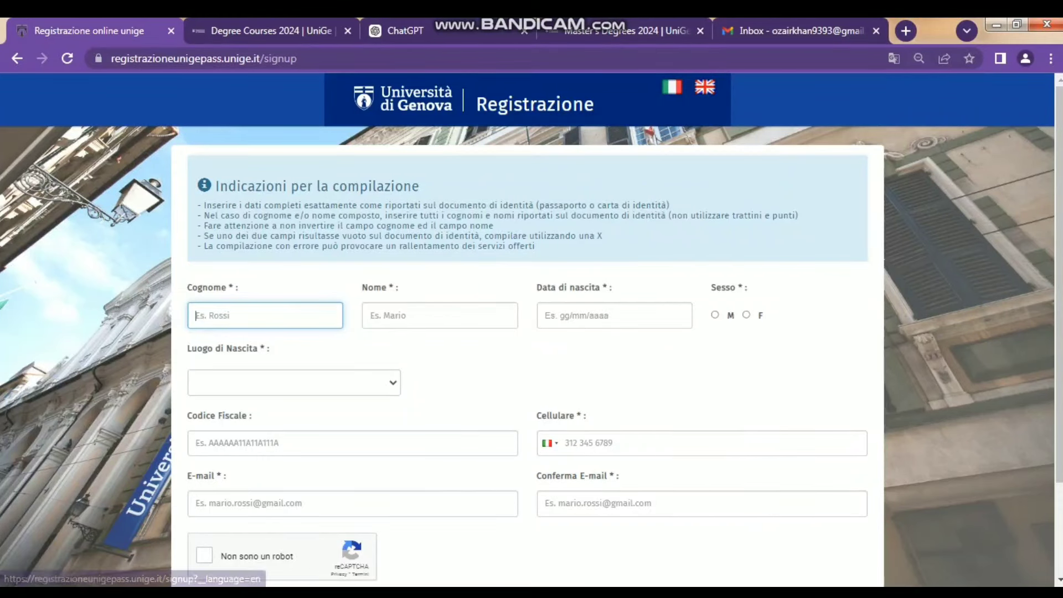
{"action": "left_click", "coordinate": [704, 87]}
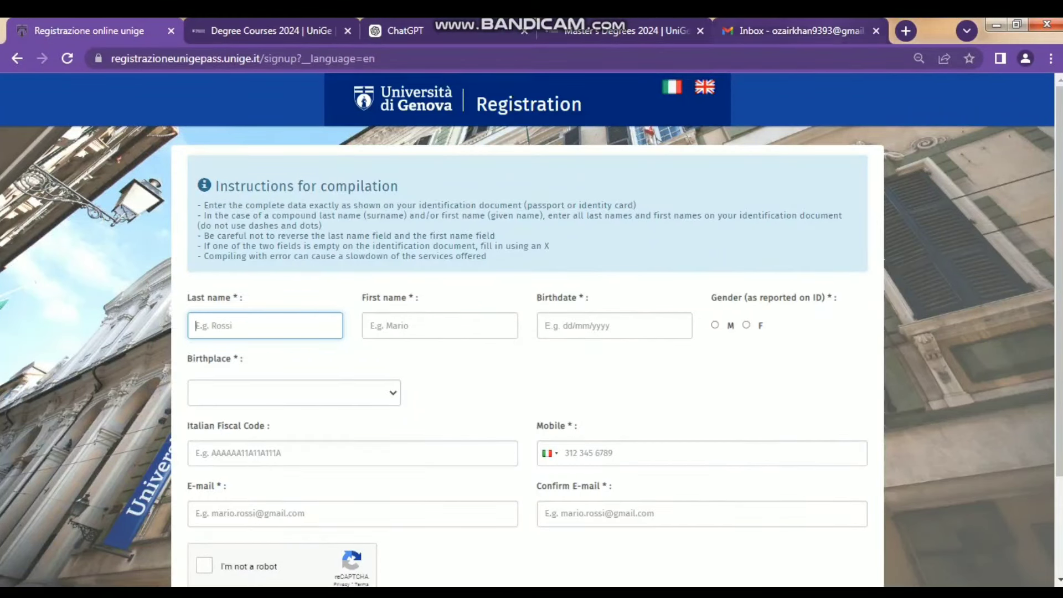
- Close the mail inbox tab and enter the registrant's first and last name
{"action": "left_click", "coordinate": [875, 31]}
{"action": "left_click", "coordinate": [439, 326]}
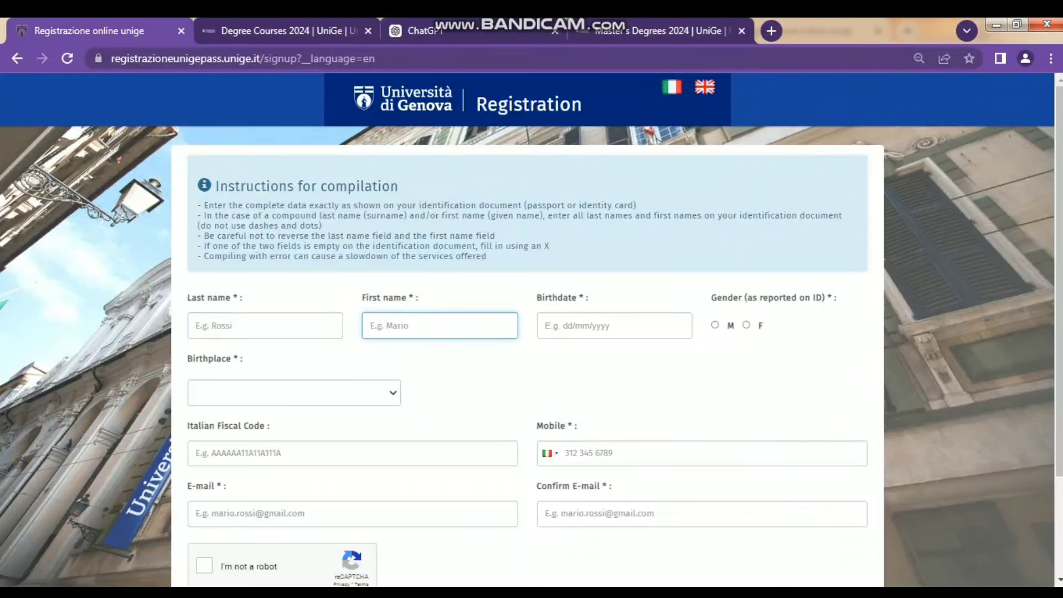
{"action": "left_click", "coordinate": [265, 326]}
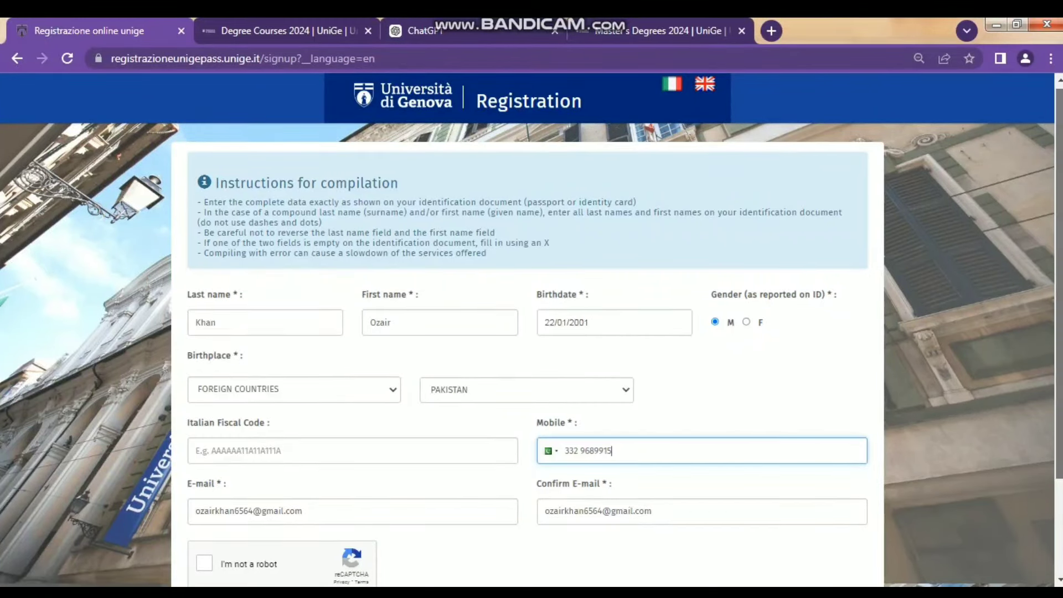
- Keep FOREIGN COUNTRIES as the birthplace and pass the 'I'm not a robot' check
{"action": "scroll", "coordinate": [531, 329], "scroll_direction": "down", "scroll_amount": 1}
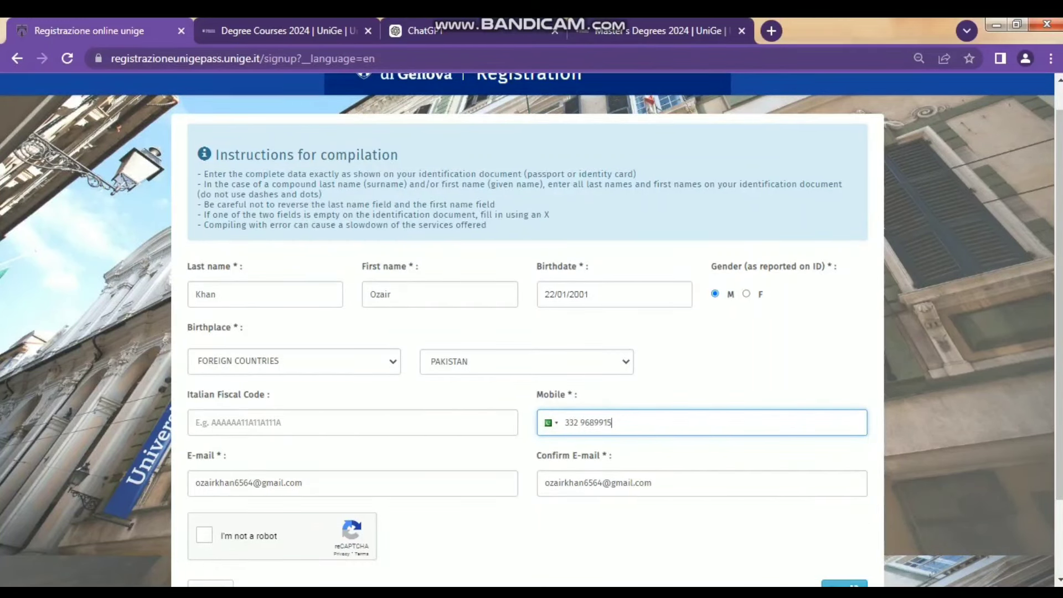
{"action": "left_click", "coordinate": [293, 362]}
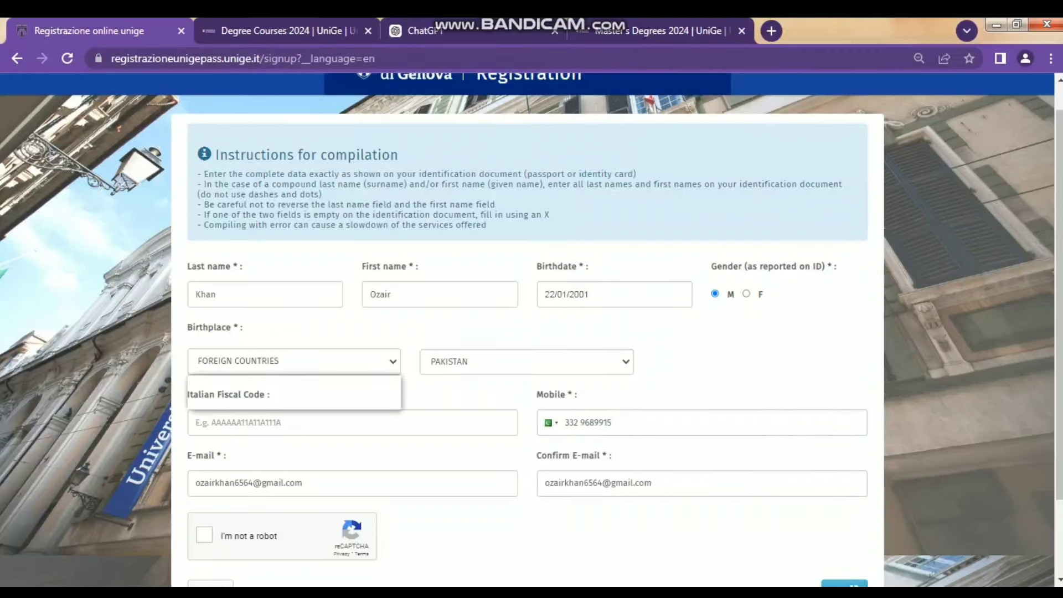
{"action": "left_click", "coordinate": [294, 403]}
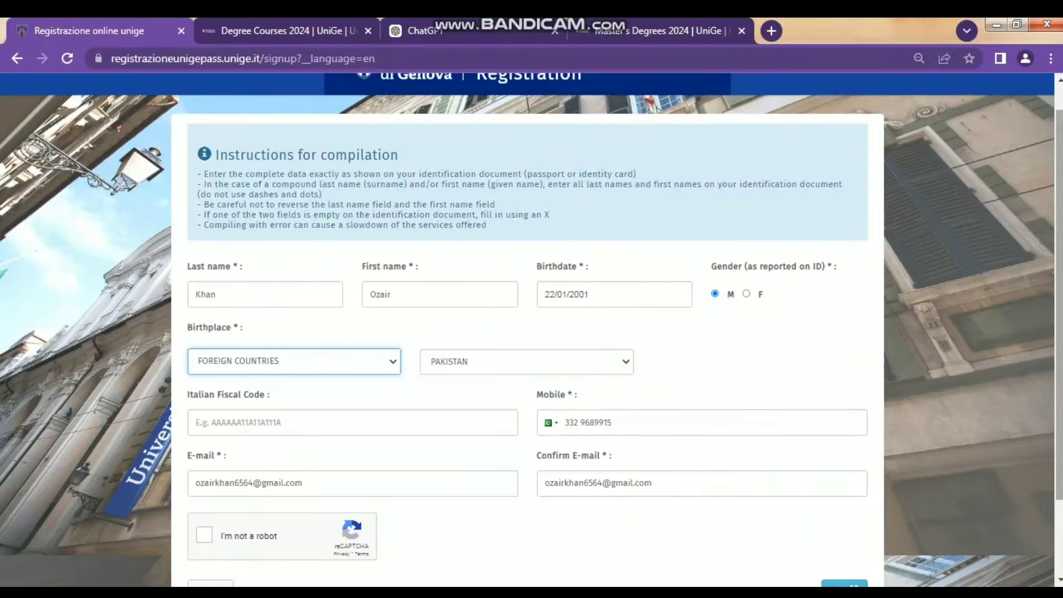
{"action": "scroll", "coordinate": [531, 329], "scroll_direction": "down", "scroll_amount": 2}
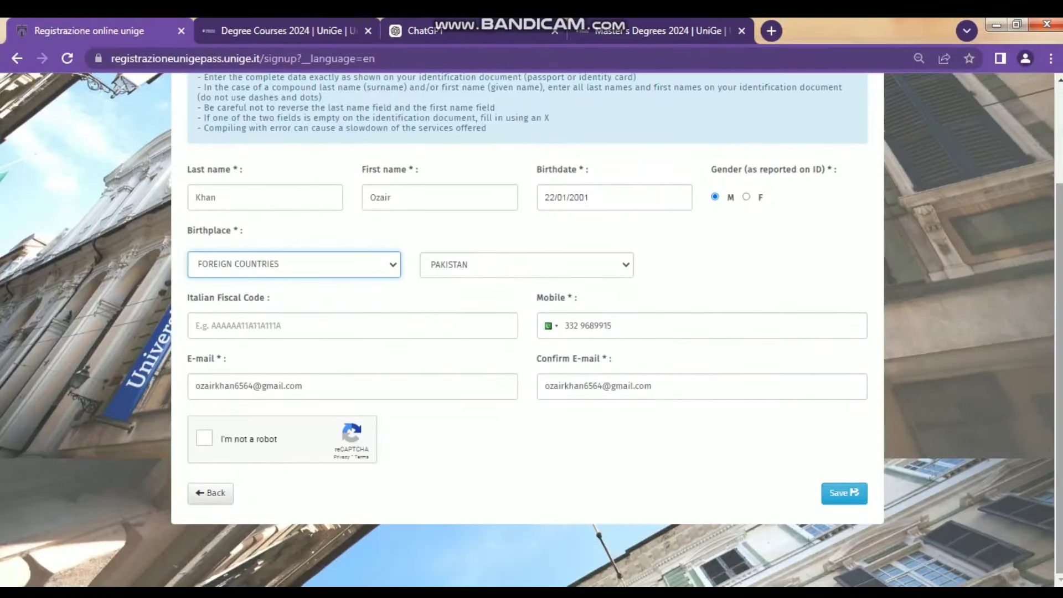
{"action": "left_click", "coordinate": [205, 437]}
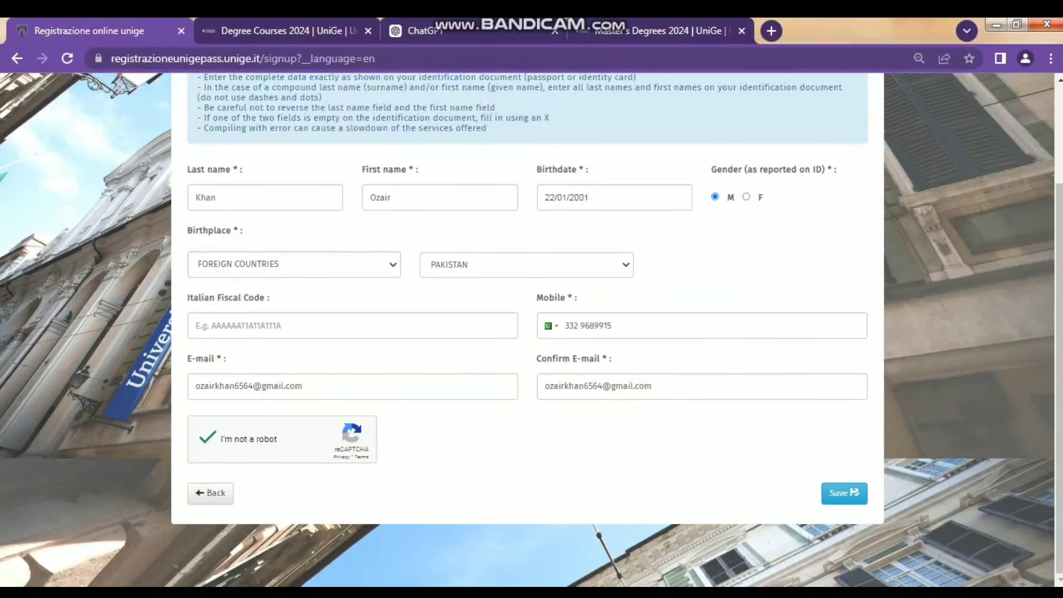
- Save the registration form and follow the link in the UniGePASS activation email
{"action": "left_click", "coordinate": [843, 492]}
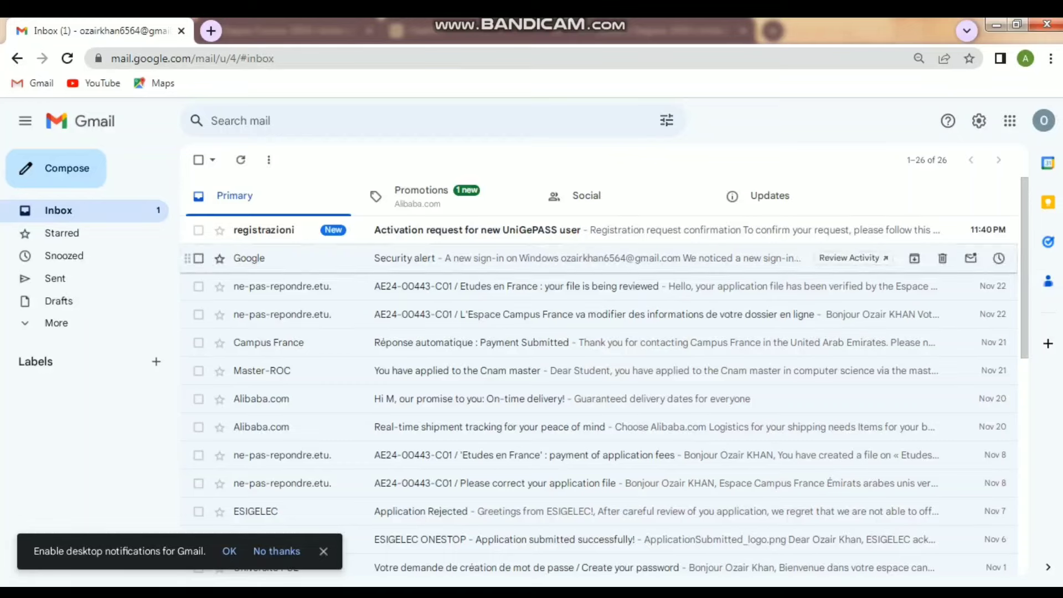
{"action": "left_click", "coordinate": [476, 229]}
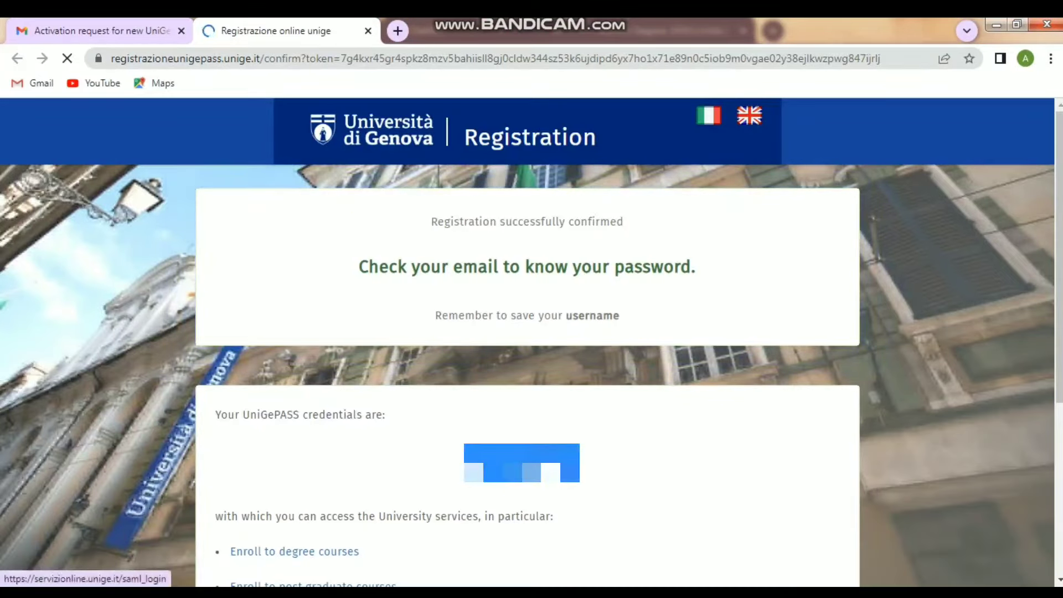
- Copy the new UniGePASS username, then follow the links to the Servizi Online login page
{"action": "right_click", "coordinate": [502, 221]}
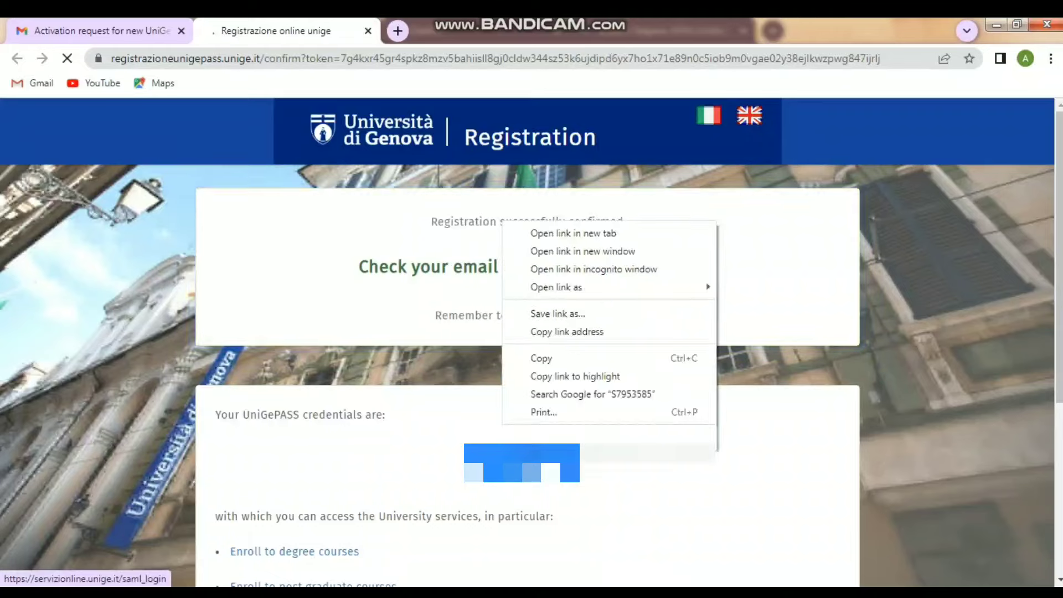
{"action": "left_click", "coordinate": [542, 358]}
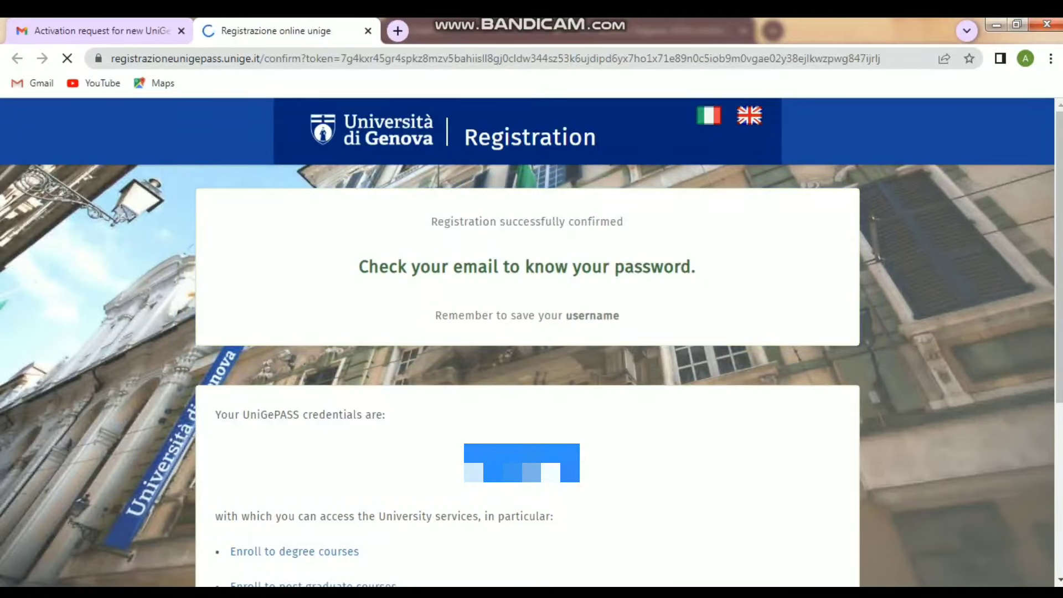
{"action": "scroll", "coordinate": [527, 342], "scroll_direction": "down", "scroll_amount": 4}
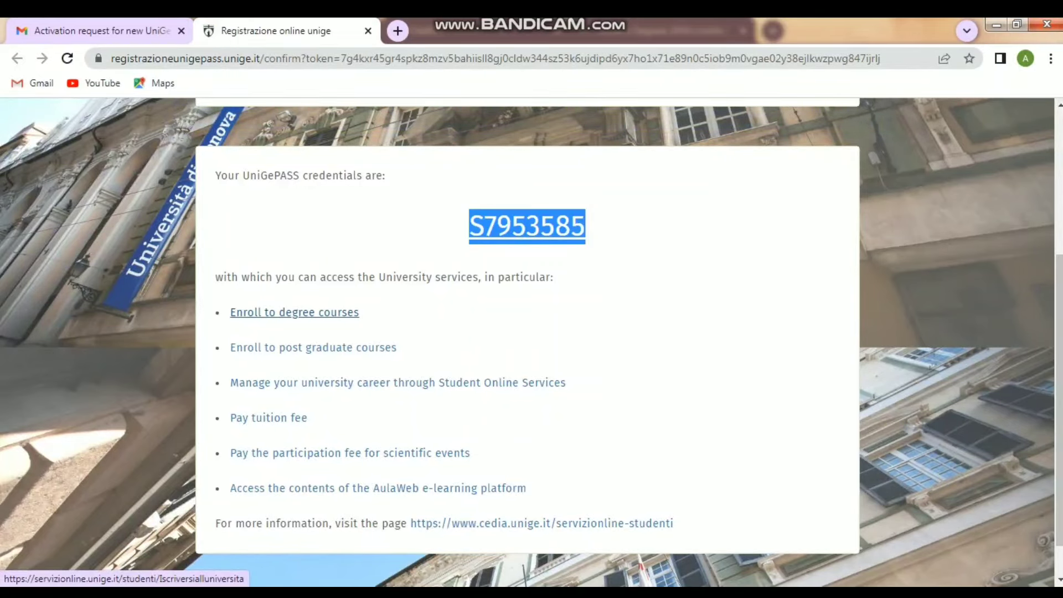
{"action": "left_click", "coordinate": [294, 313]}
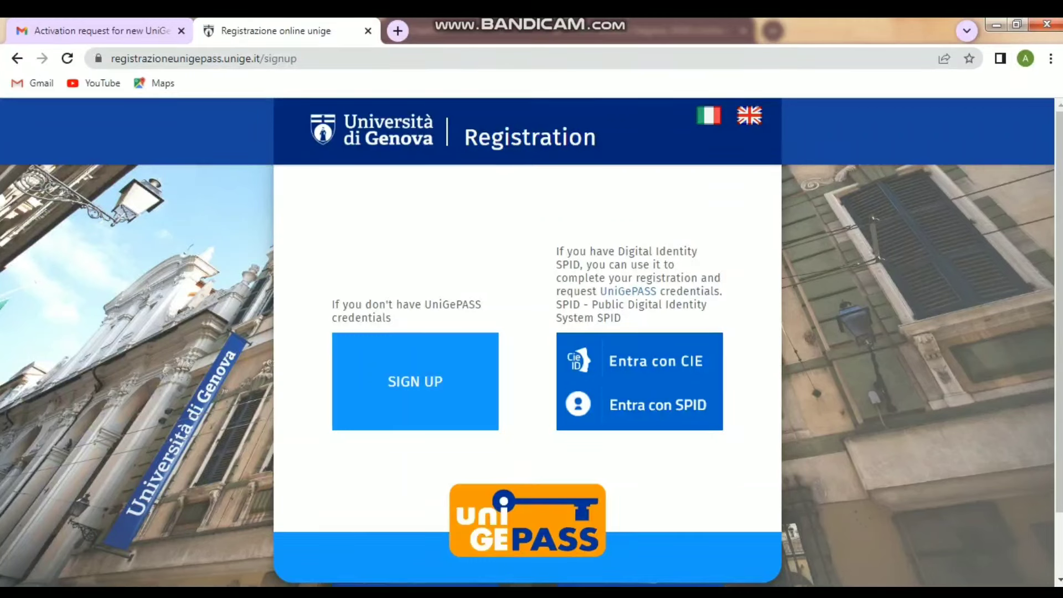
{"action": "scroll", "coordinate": [531, 343], "scroll_direction": "down", "scroll_amount": 1}
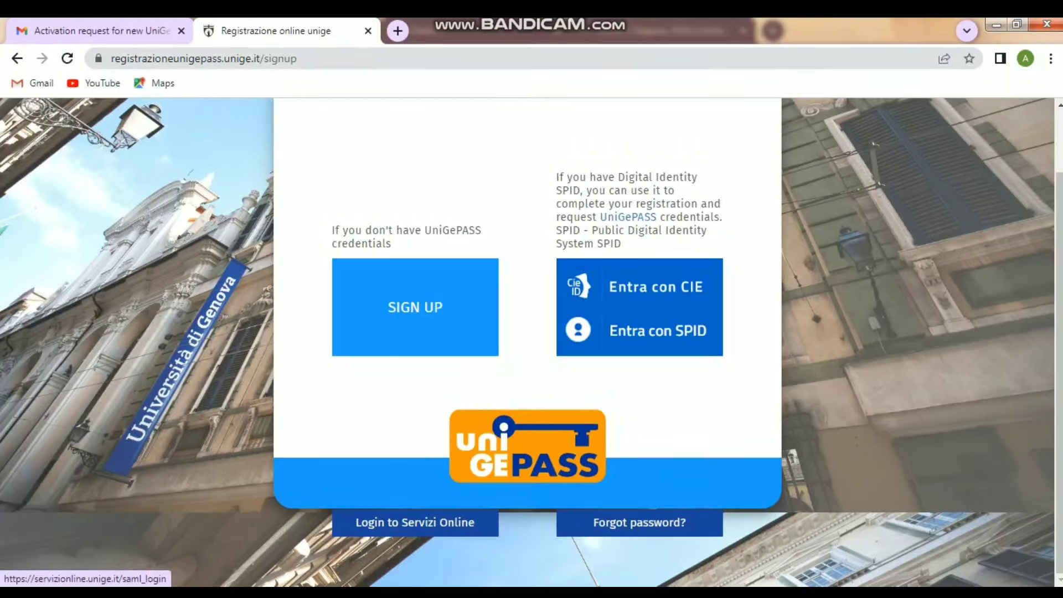
{"action": "left_click", "coordinate": [415, 522]}
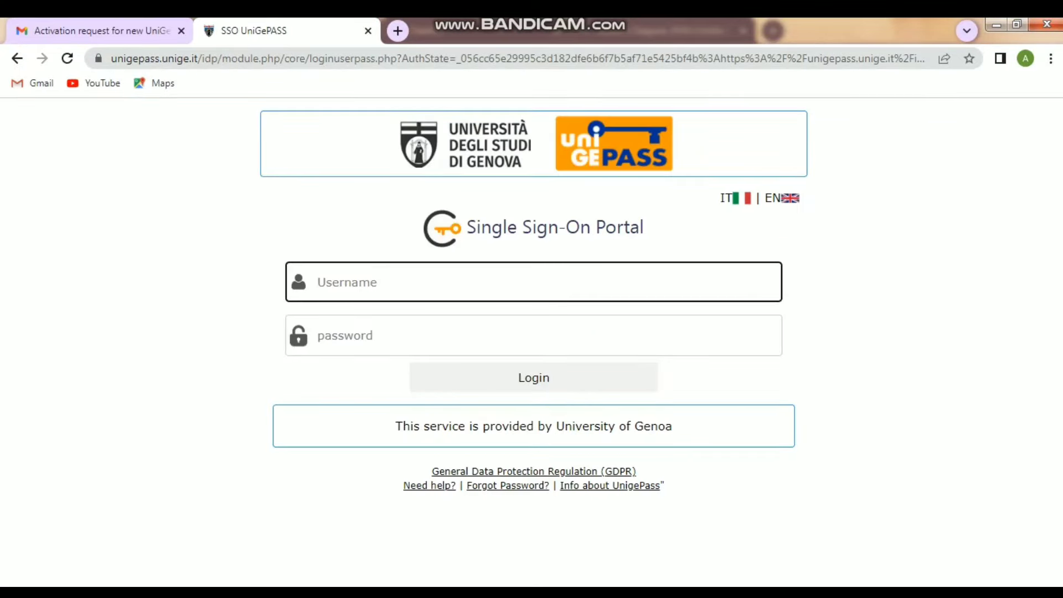
- Paste the copied username into the SSO Username field and return to the Gmail activation email
{"action": "right_click", "coordinate": [362, 279]}
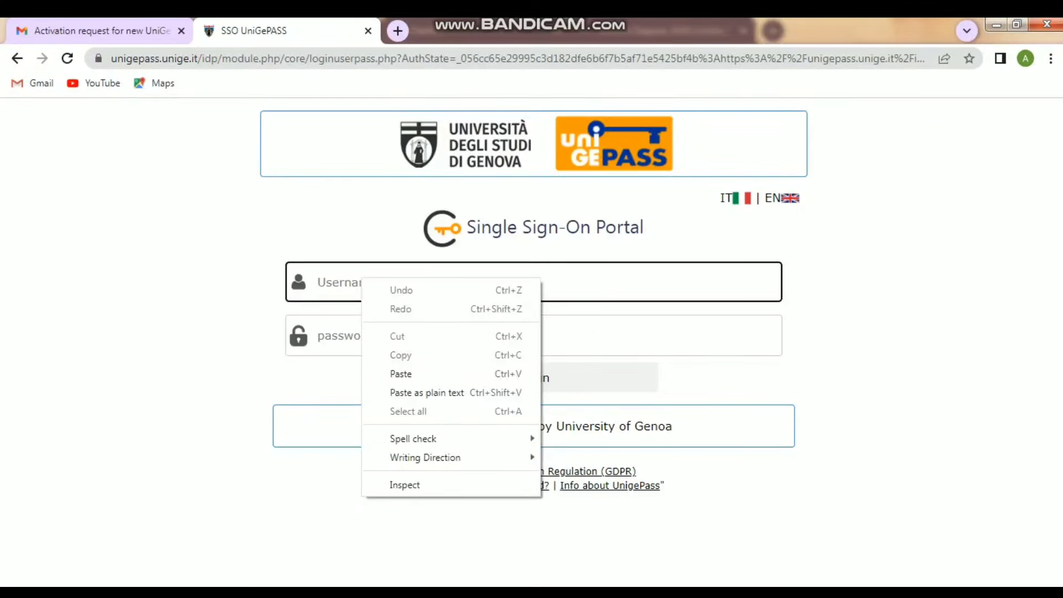
{"action": "left_click", "coordinate": [401, 373]}
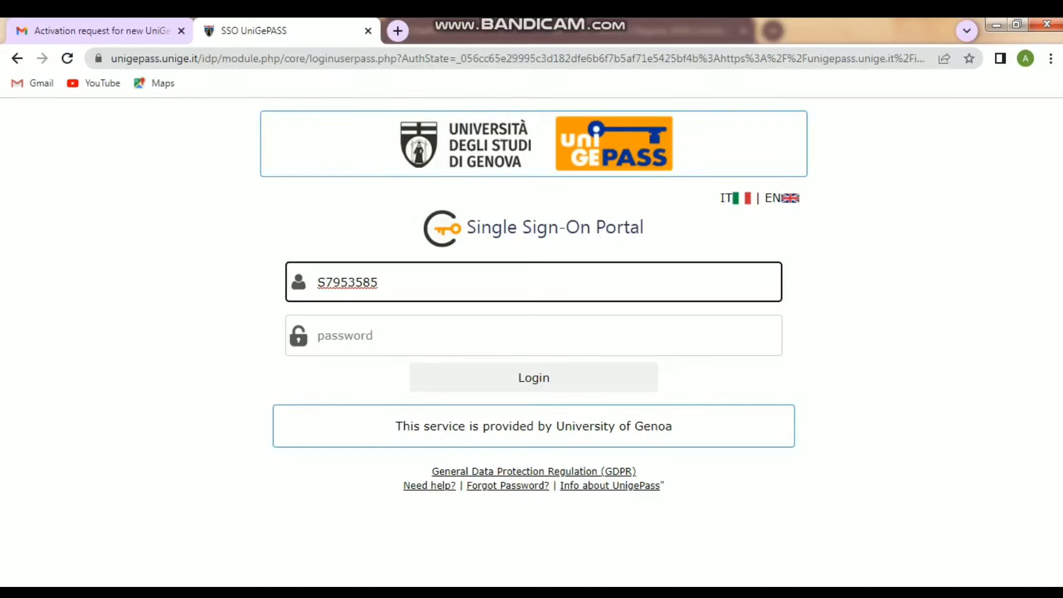
{"action": "left_click", "coordinate": [102, 31]}
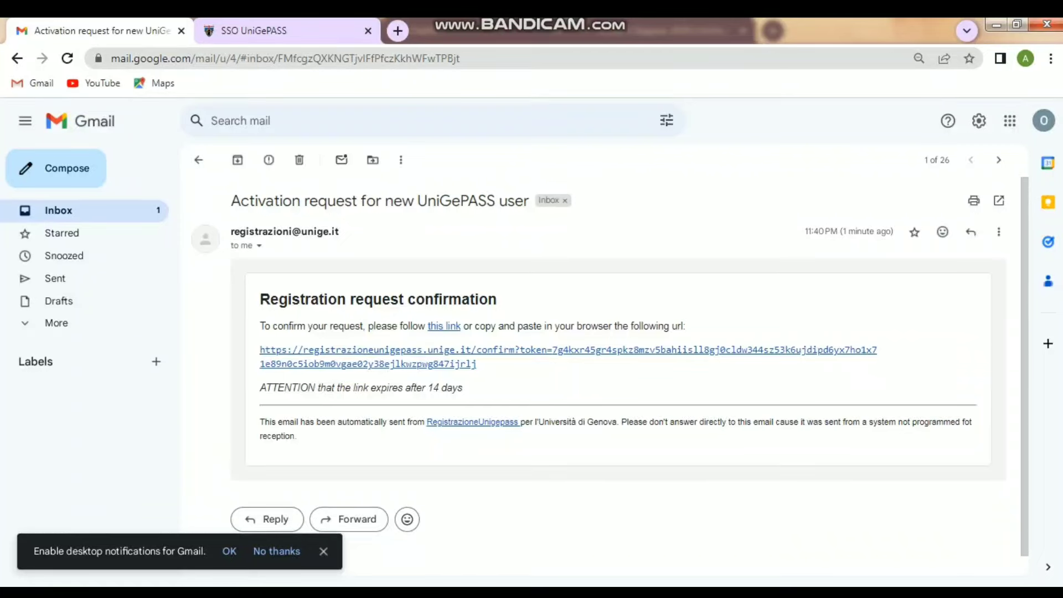
- Open the 'Nuova password UniGePASS' email from the inbox and translate it into English
{"action": "left_click", "coordinate": [58, 210]}
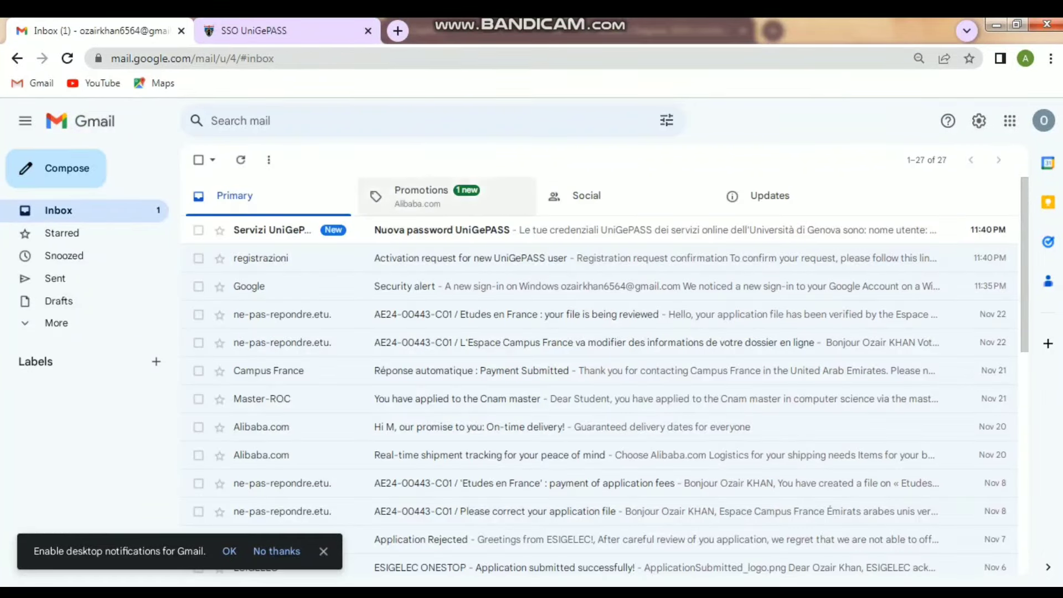
{"action": "left_click", "coordinate": [441, 230]}
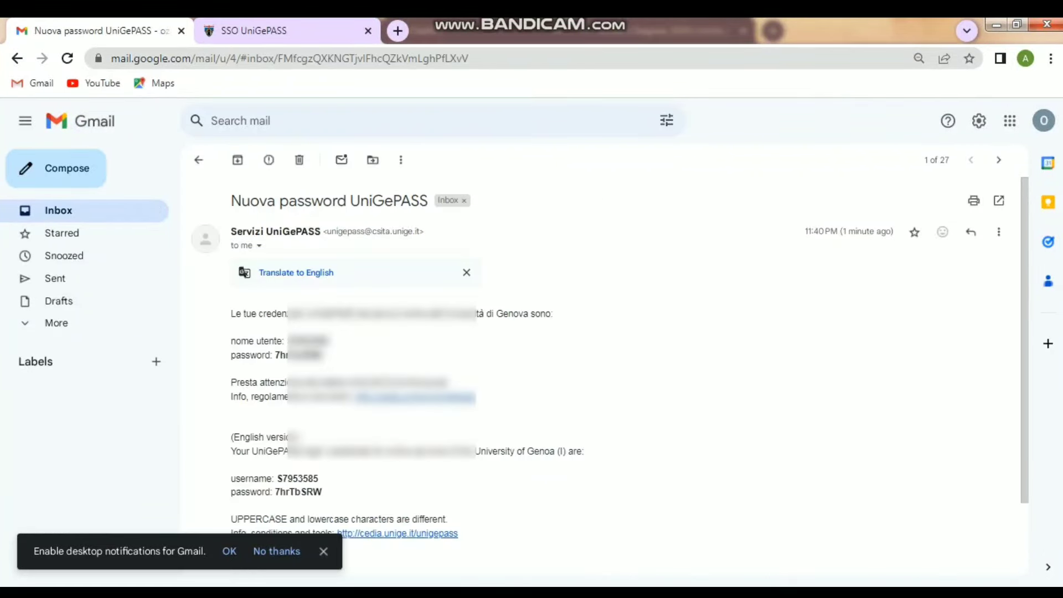
{"action": "left_click", "coordinate": [296, 273]}
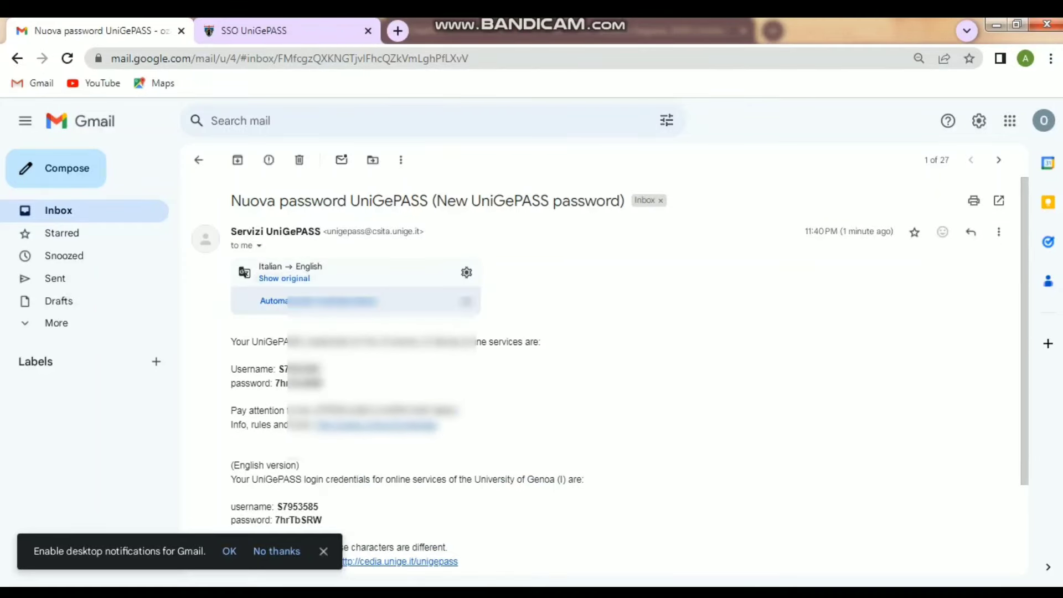
- Copy the emailed password into the SSO password field and submit the login
{"action": "left_click_drag", "start_coordinate": [322, 383], "coordinate": [274, 383]}
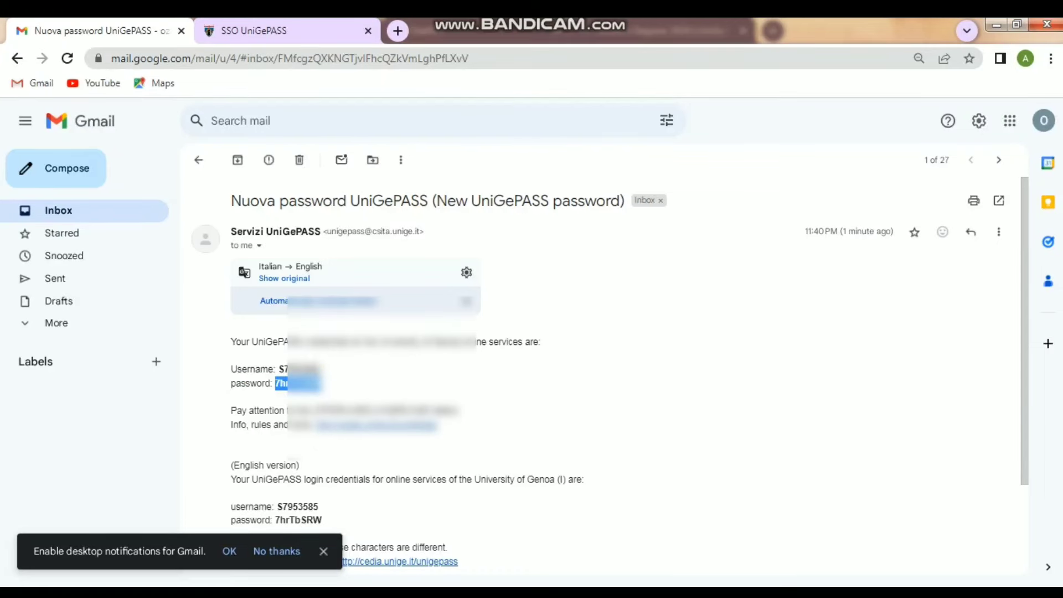
{"action": "right_click", "coordinate": [277, 382]}
{"action": "left_click", "coordinate": [299, 390]}
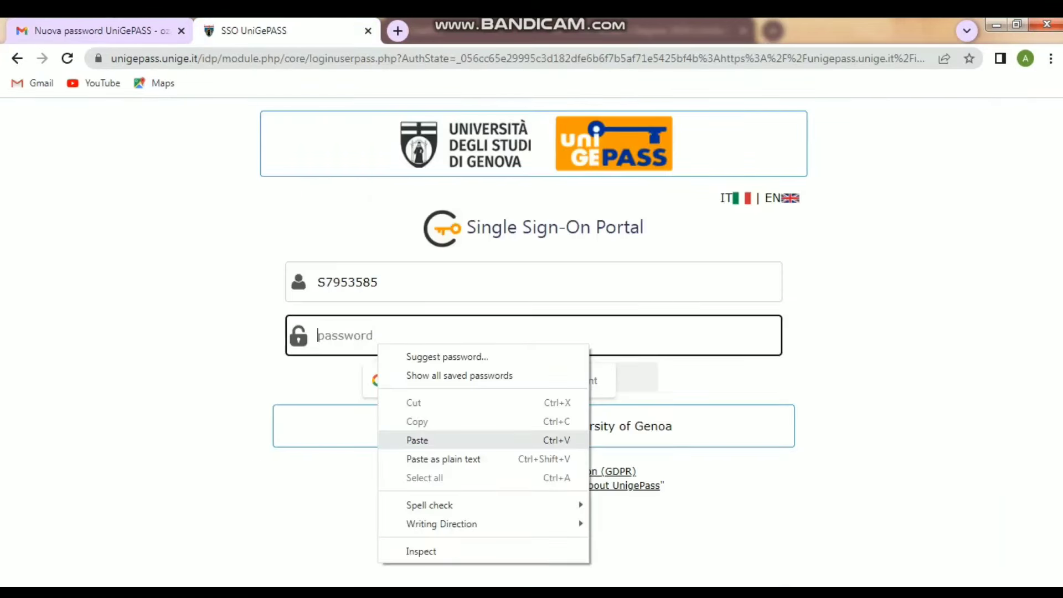
{"action": "left_click", "coordinate": [418, 440]}
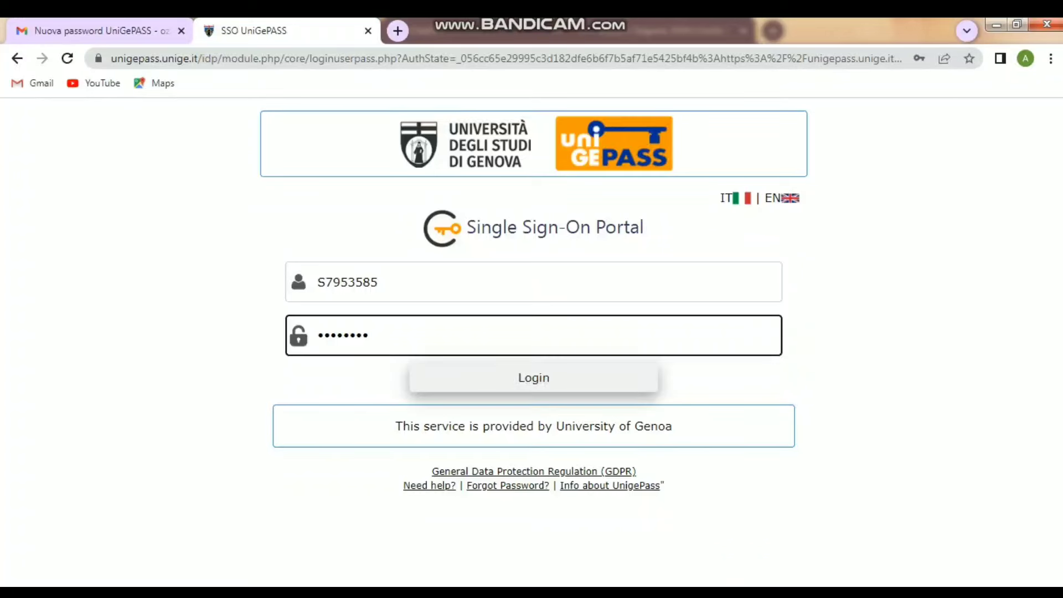
{"action": "key", "text": "Return"}
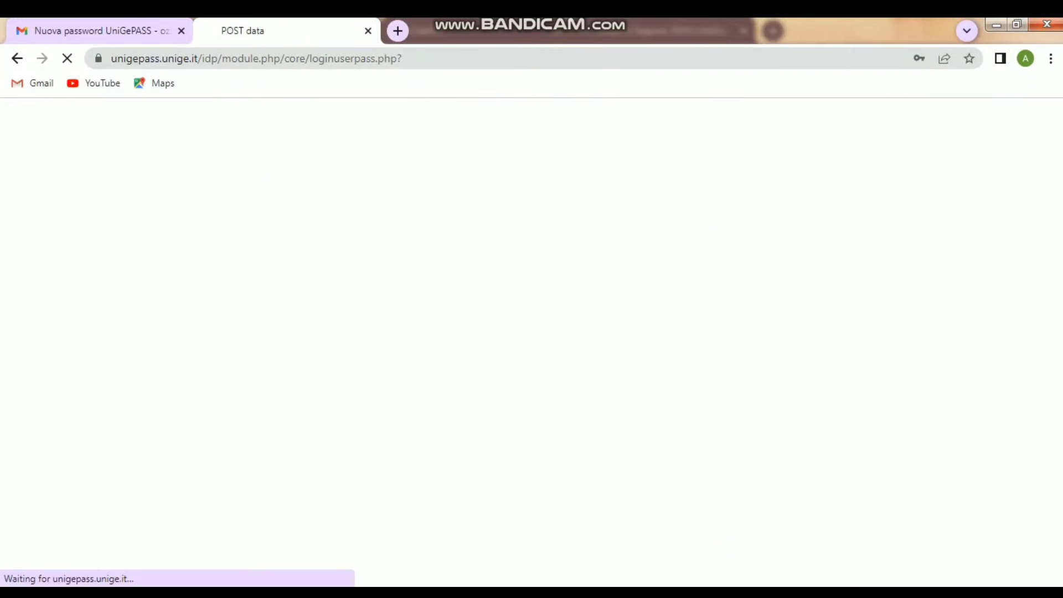
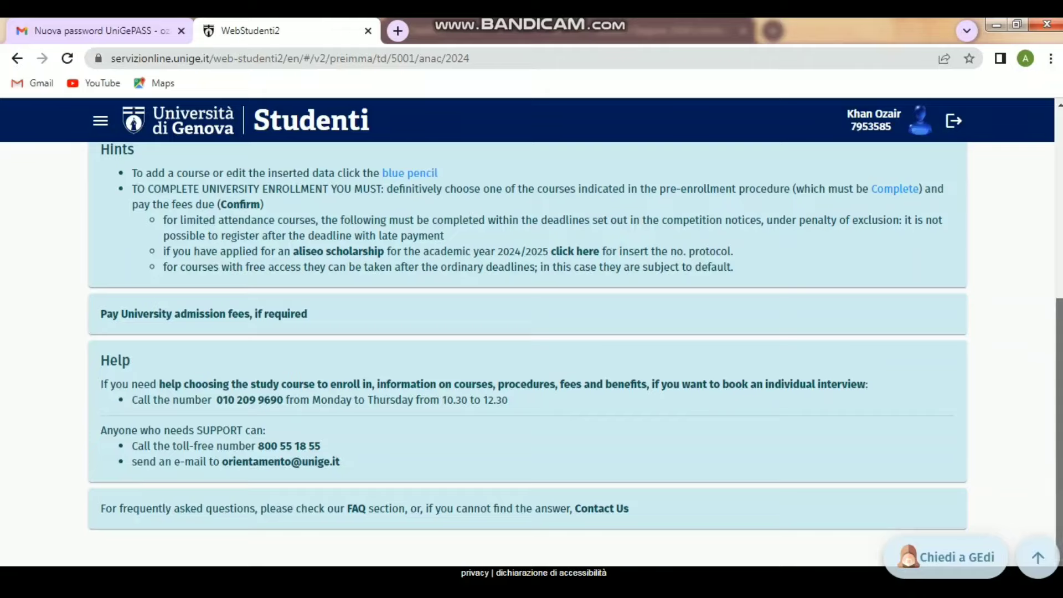
- Open the UniGeApply pre-assessment page from the student portal
{"action": "scroll", "coordinate": [527, 355], "scroll_direction": "up", "scroll_amount": 5}
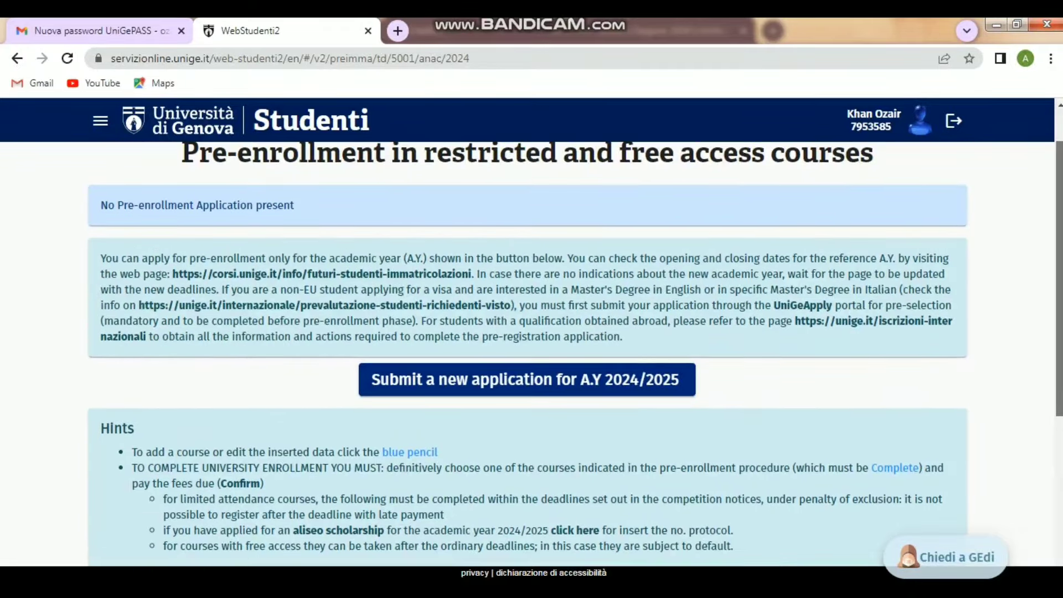
{"action": "scroll", "coordinate": [527, 354], "scroll_direction": "up", "scroll_amount": 1}
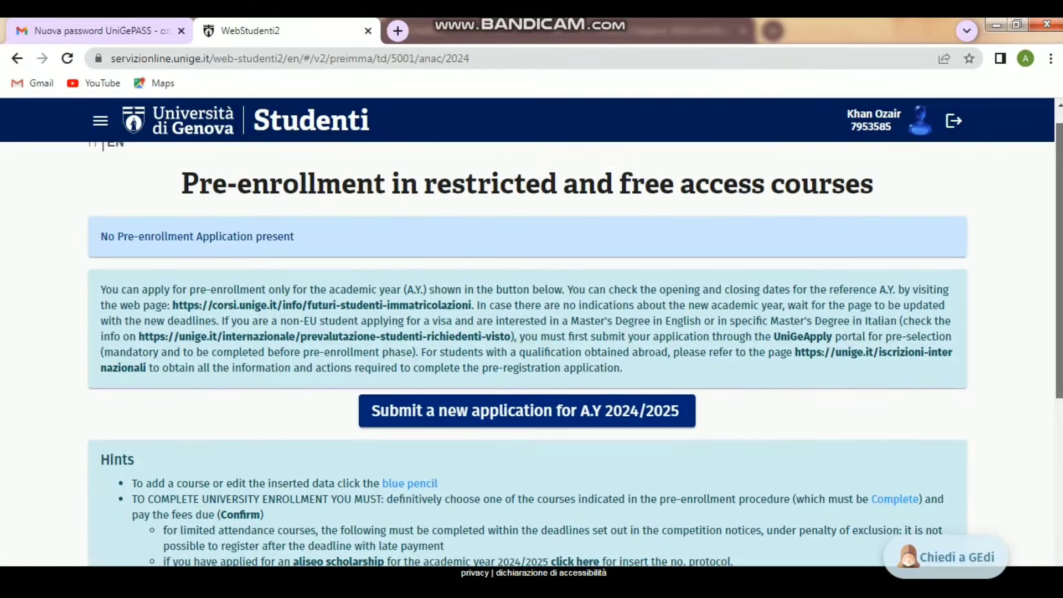
{"action": "scroll", "coordinate": [527, 355], "scroll_direction": "up", "scroll_amount": 1}
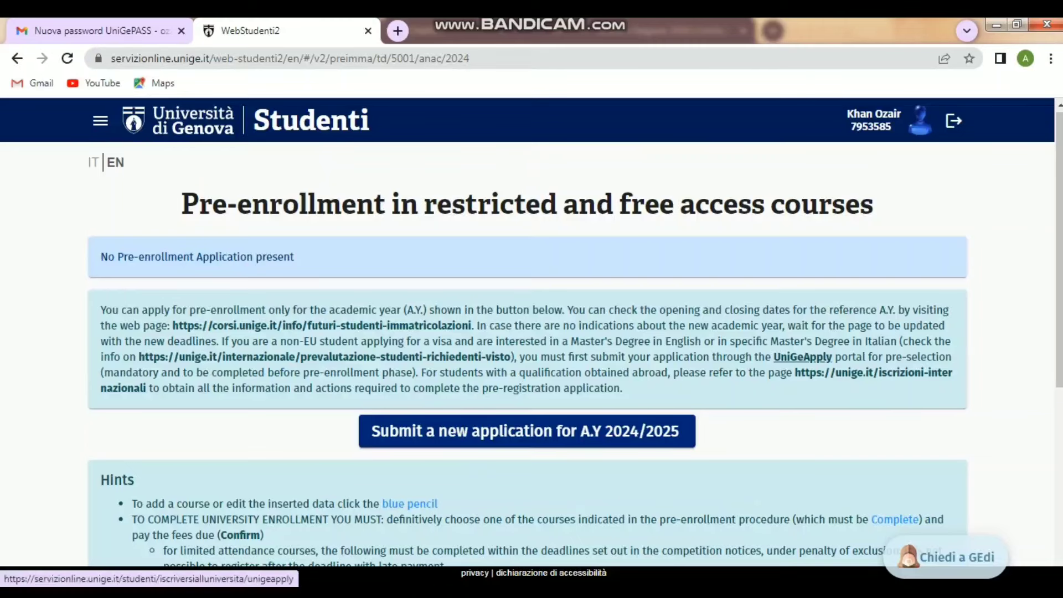
{"action": "left_click", "coordinate": [802, 357]}
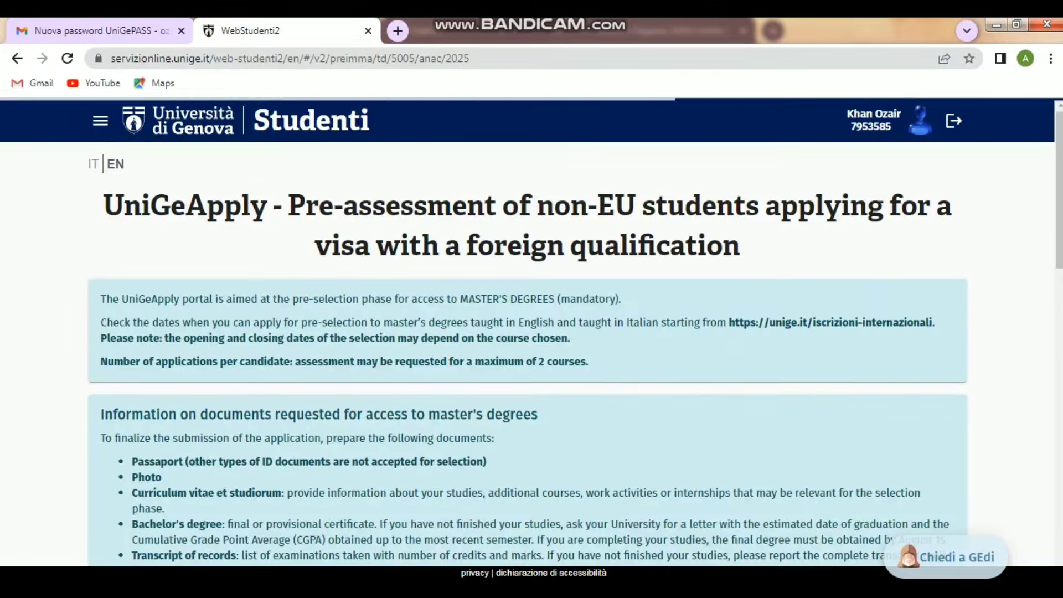
- Review the selection process information and start a new A.Y 2025/2026 application
{"action": "scroll", "coordinate": [527, 354], "scroll_direction": "down", "scroll_amount": 12}
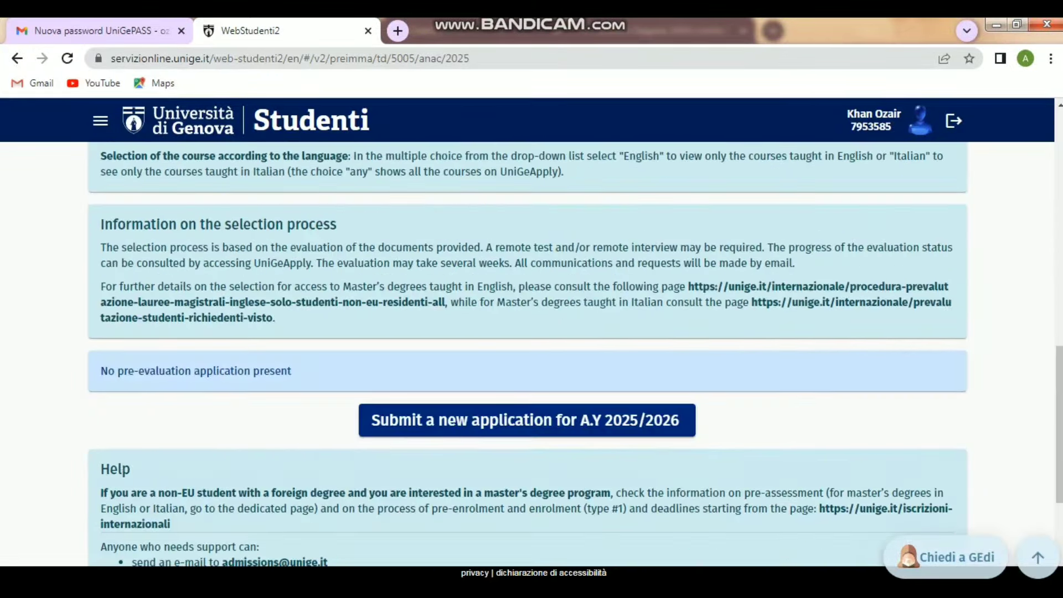
{"action": "left_click_drag", "start_coordinate": [132, 470], "coordinate": [100, 220]}
{"action": "left_click", "coordinate": [310, 326]}
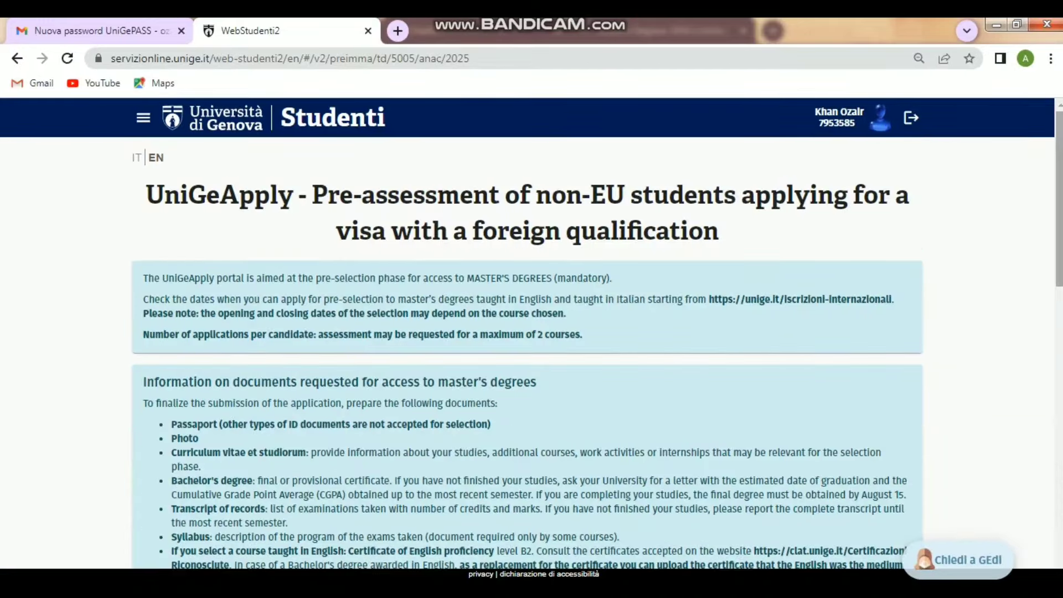
{"action": "scroll", "coordinate": [532, 354], "scroll_direction": "down", "scroll_amount": 10}
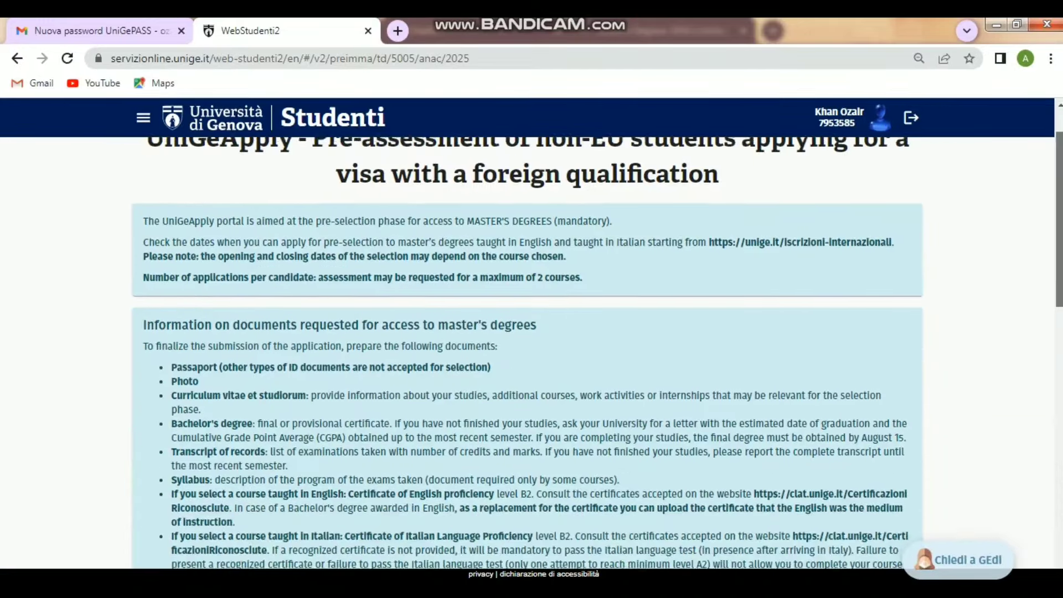
{"action": "scroll", "coordinate": [531, 354], "scroll_direction": "down", "scroll_amount": 3}
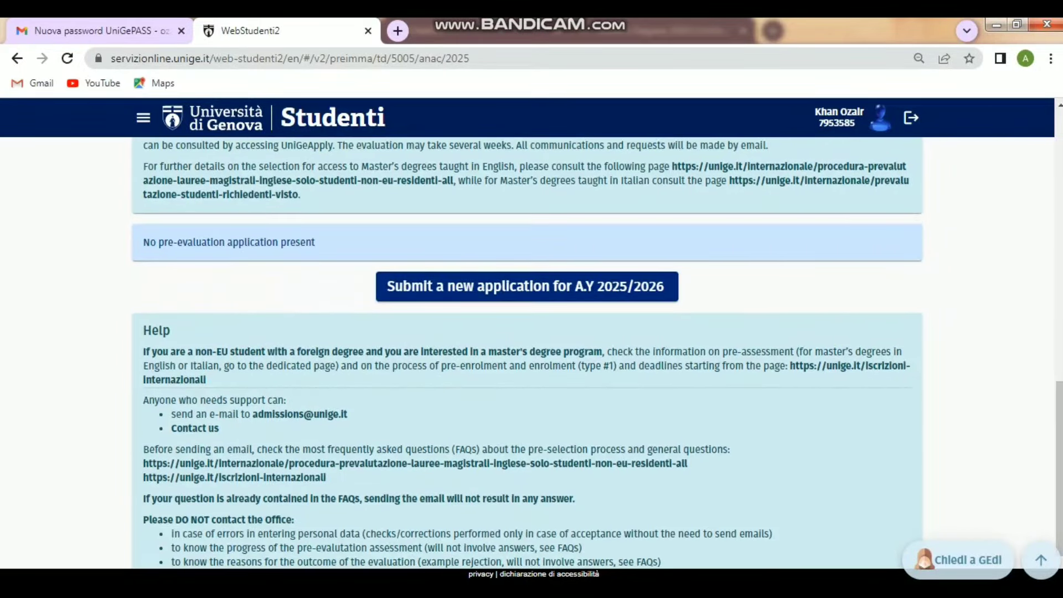
{"action": "left_click", "coordinate": [531, 287]}
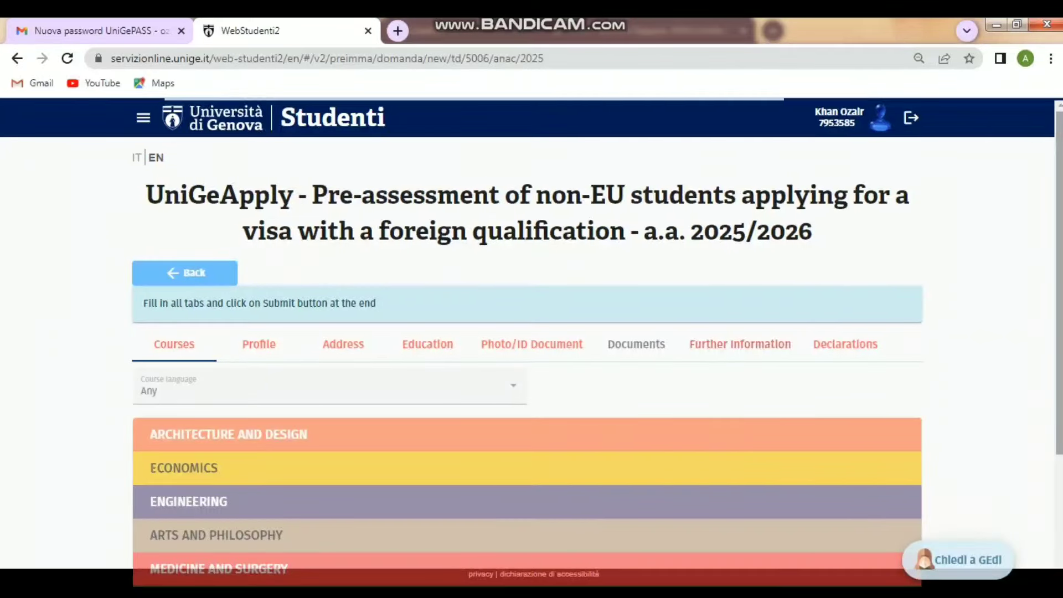
- Filter courses to English and expand Mathematical, Physical and Natural Sciences
{"action": "scroll", "coordinate": [531, 354], "scroll_direction": "down", "scroll_amount": 3}
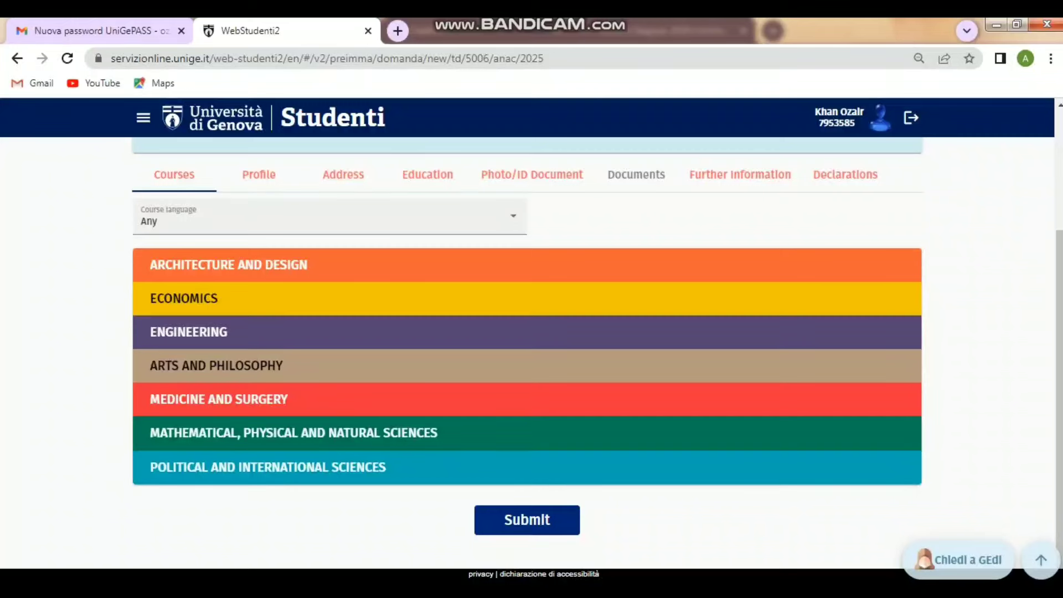
{"action": "left_click", "coordinate": [329, 216]}
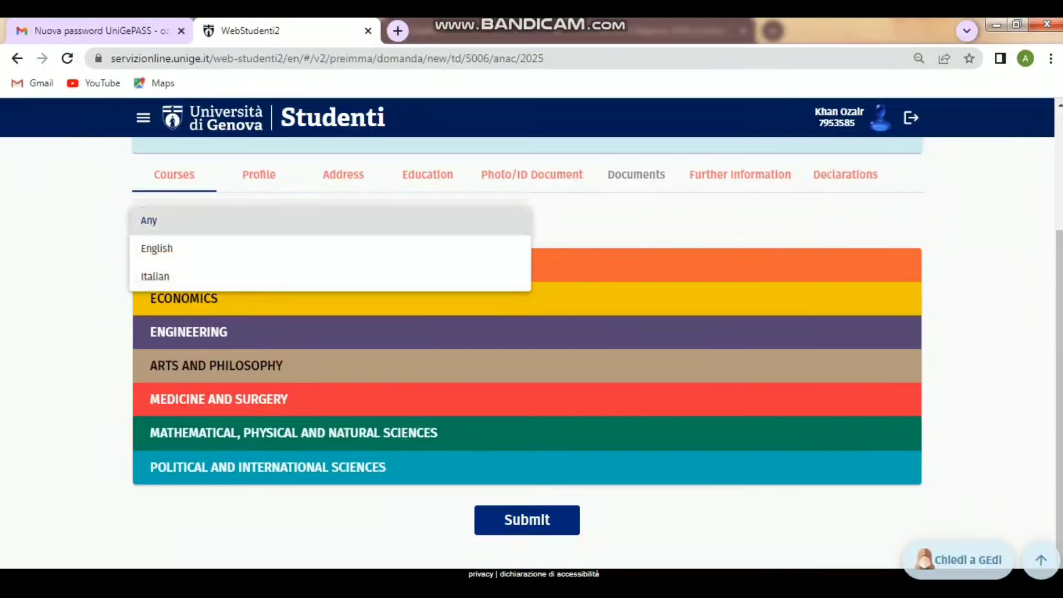
{"action": "left_click", "coordinate": [304, 248]}
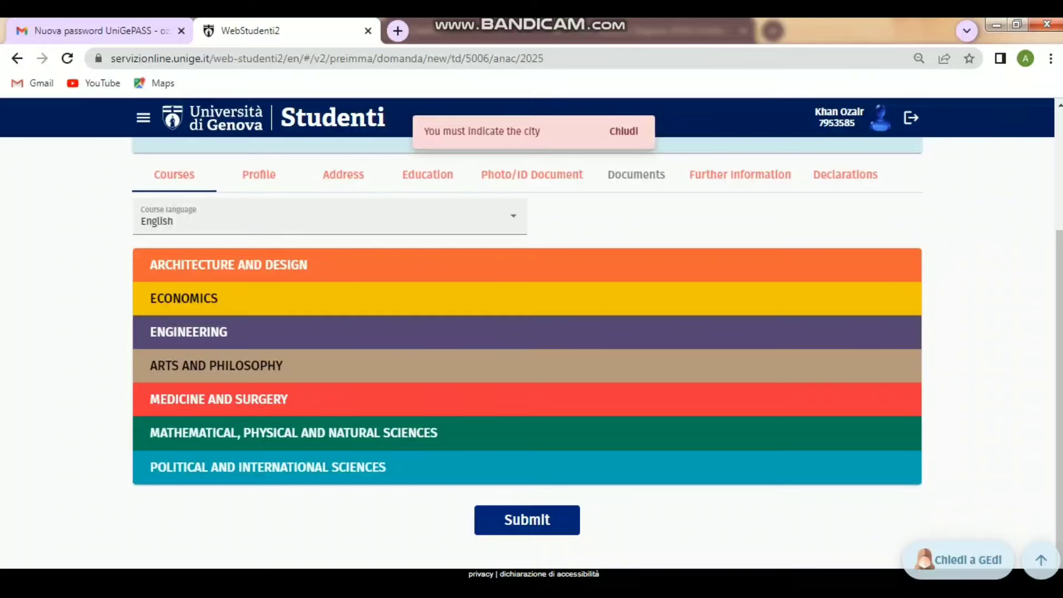
{"action": "left_click", "coordinate": [293, 433]}
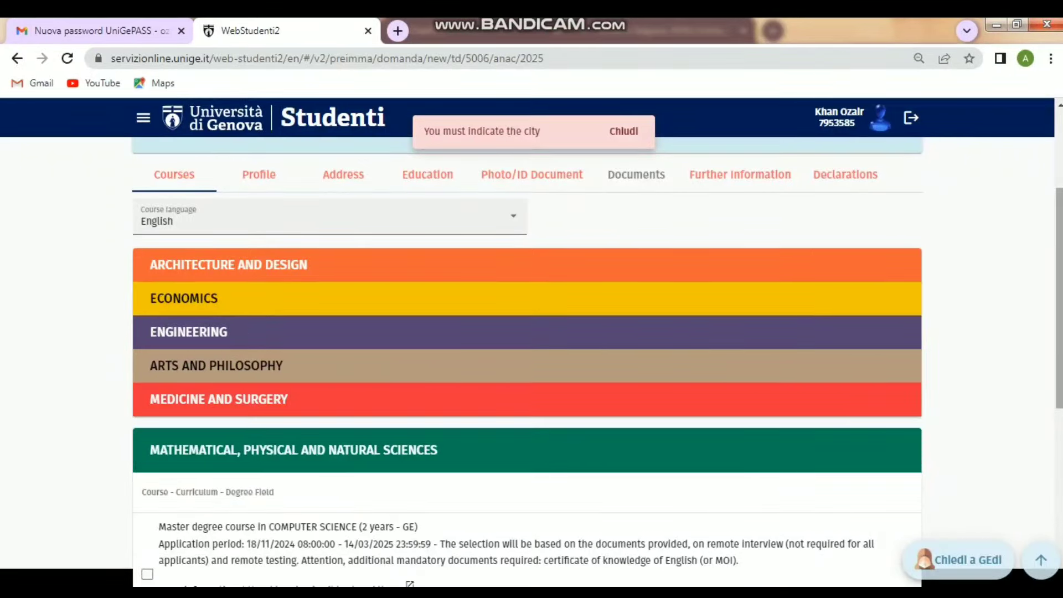
- Select Computer Science with the Artificial Intelligence curriculum in Genova and save it
{"action": "scroll", "coordinate": [525, 360], "scroll_direction": "down", "scroll_amount": 5}
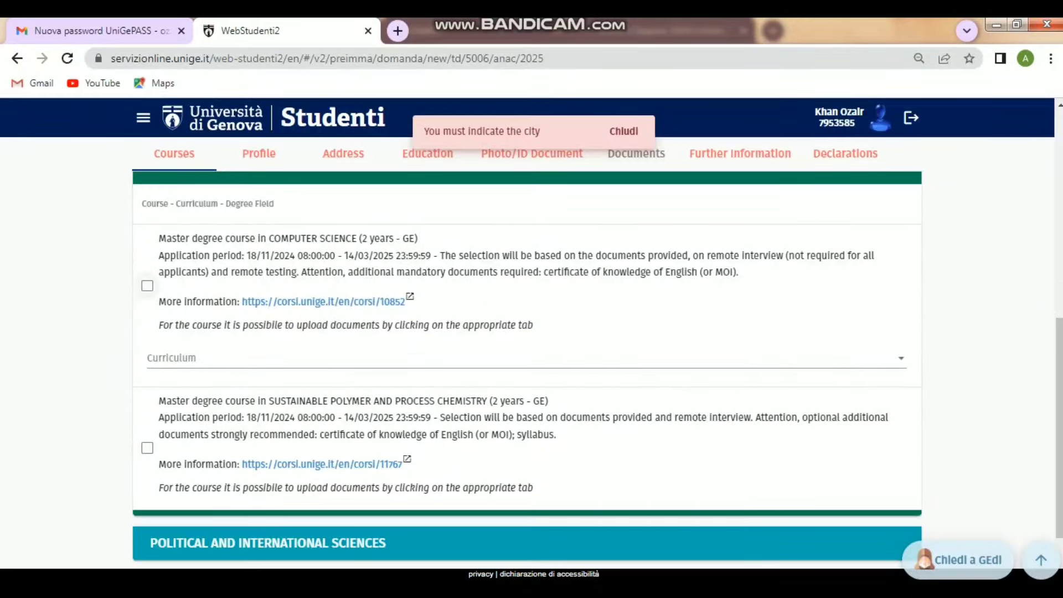
{"action": "left_click", "coordinate": [147, 286]}
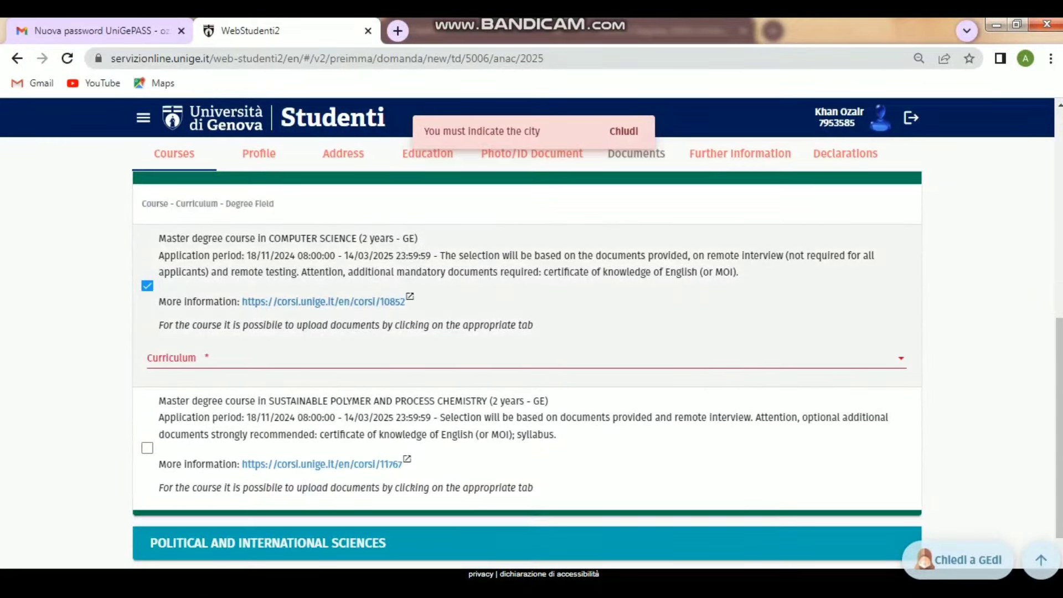
{"action": "left_click", "coordinate": [526, 359]}
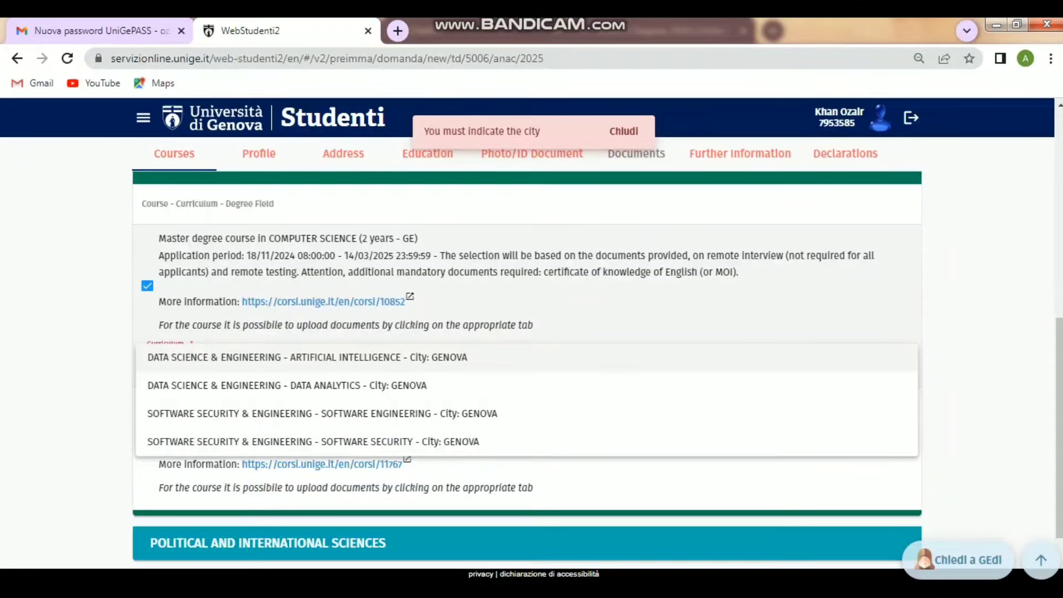
{"action": "left_click", "coordinate": [307, 357]}
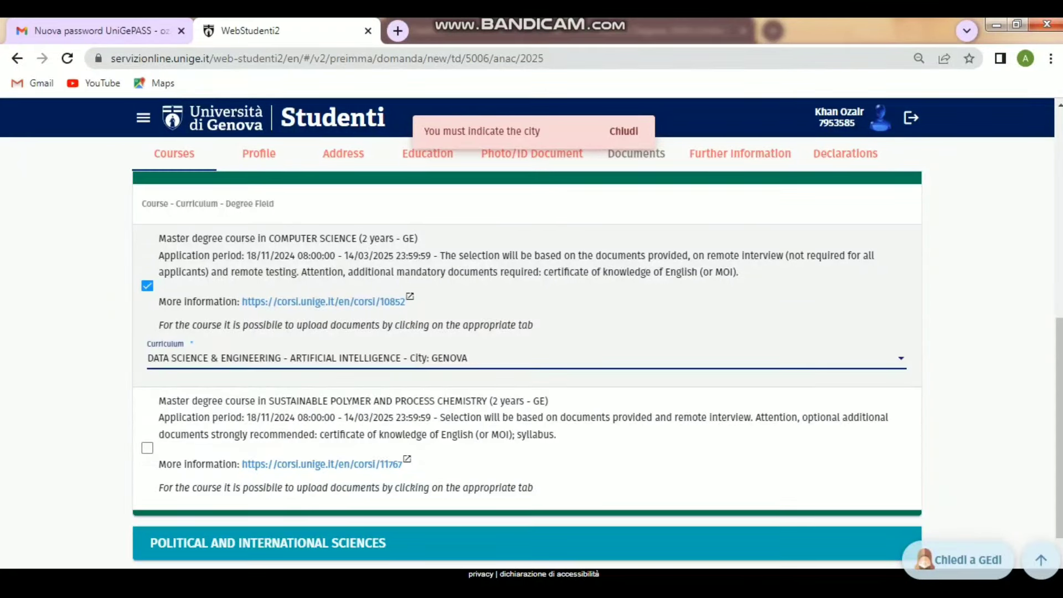
{"action": "scroll", "coordinate": [526, 370], "scroll_direction": "down", "scroll_amount": 1}
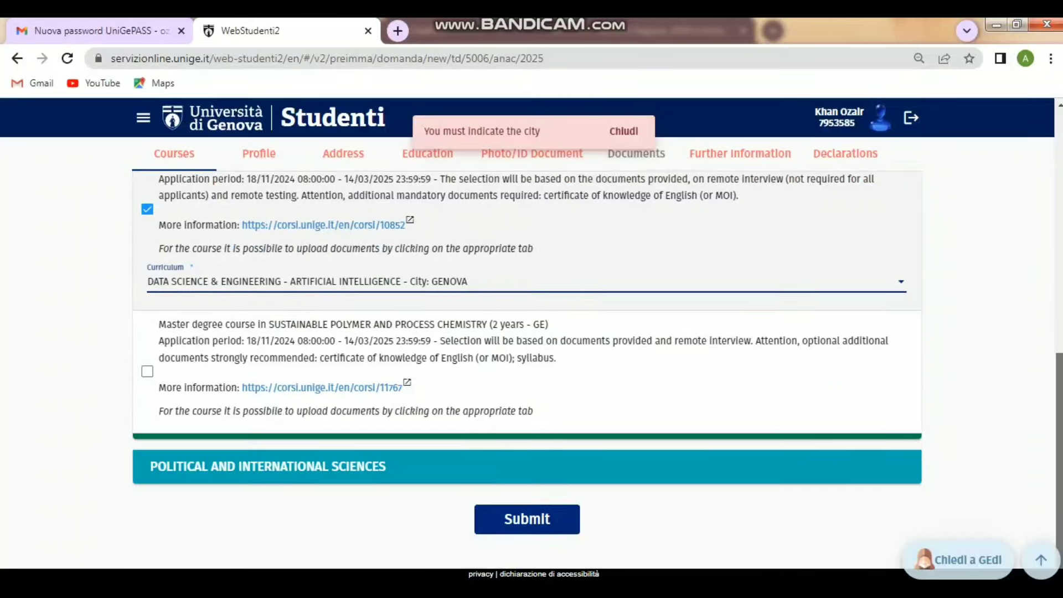
{"action": "left_click", "coordinate": [521, 519]}
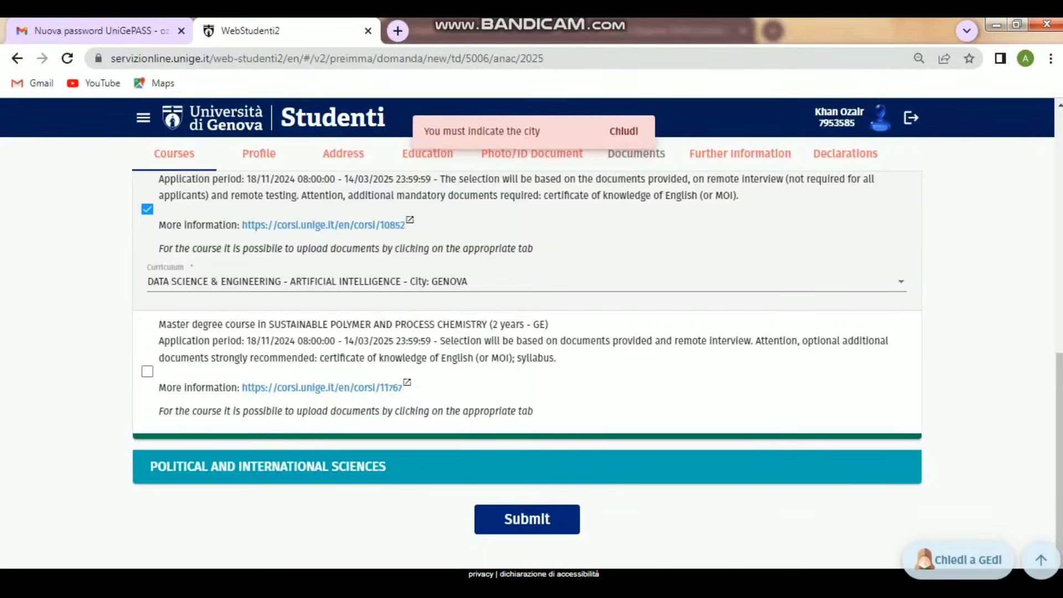
{"action": "left_click", "coordinate": [259, 153]}
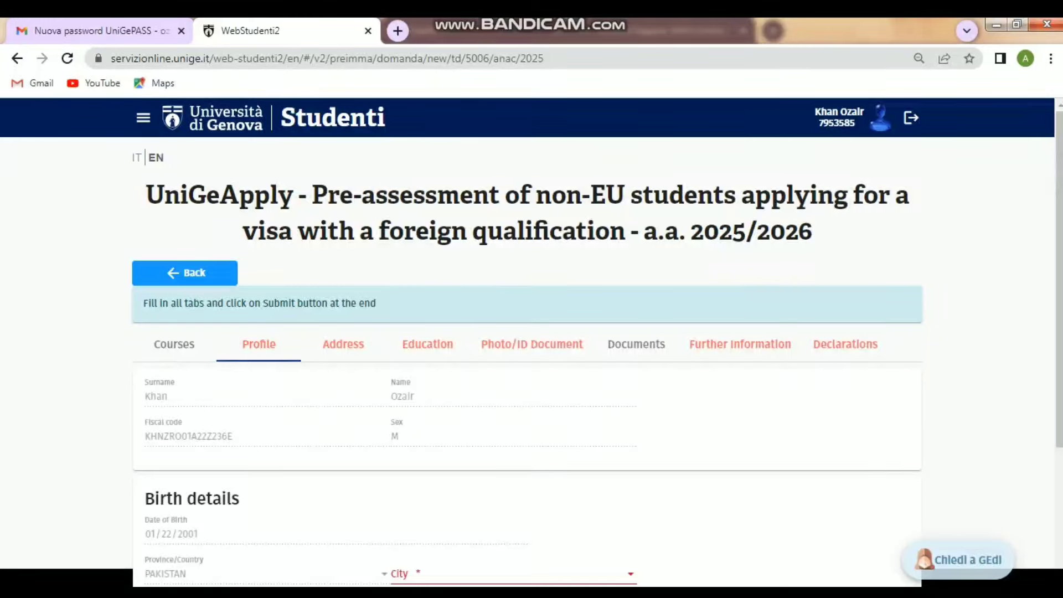
- Set the birth city to HARIPUR
{"action": "scroll", "coordinate": [525, 354], "scroll_direction": "down", "scroll_amount": 3}
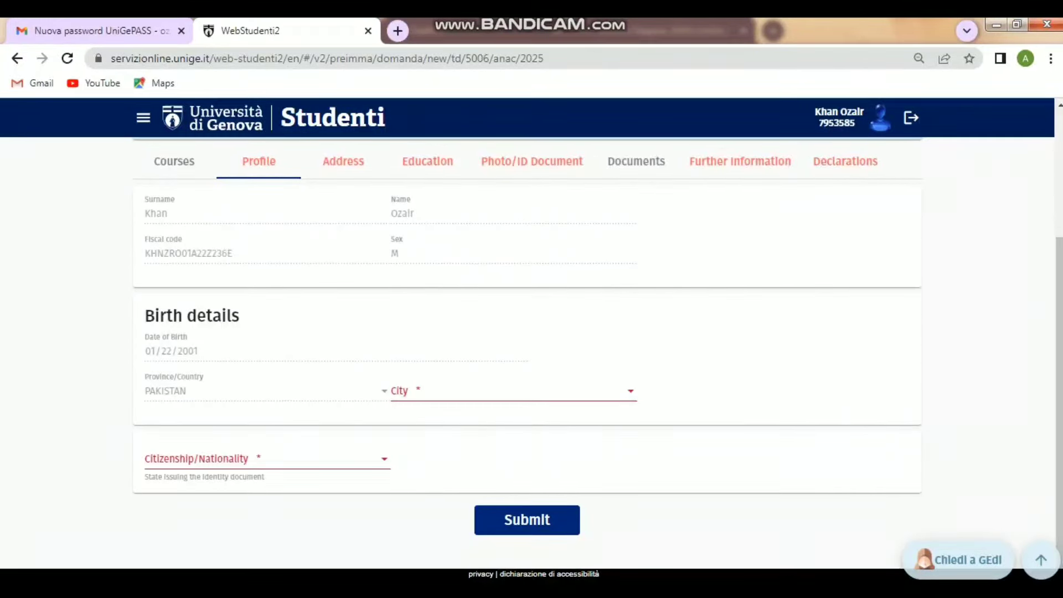
{"action": "left_click", "coordinate": [513, 391]}
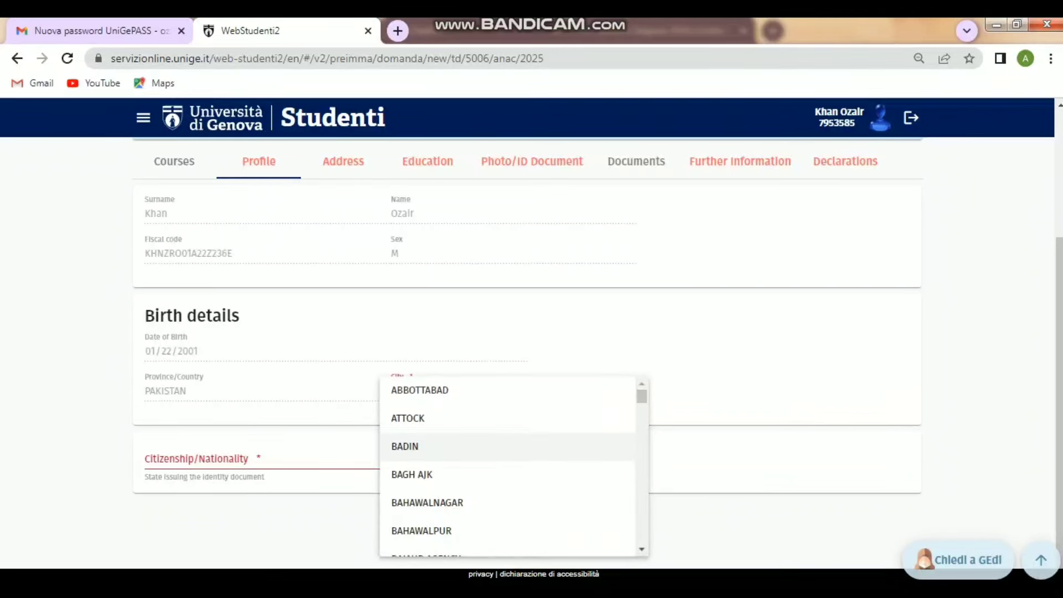
{"action": "scroll", "coordinate": [506, 446], "scroll_direction": "down", "scroll_amount": 10}
{"action": "scroll", "coordinate": [506, 446], "scroll_direction": "up", "scroll_amount": 10}
{"action": "scroll", "coordinate": [507, 443], "scroll_direction": "down", "scroll_amount": 20}
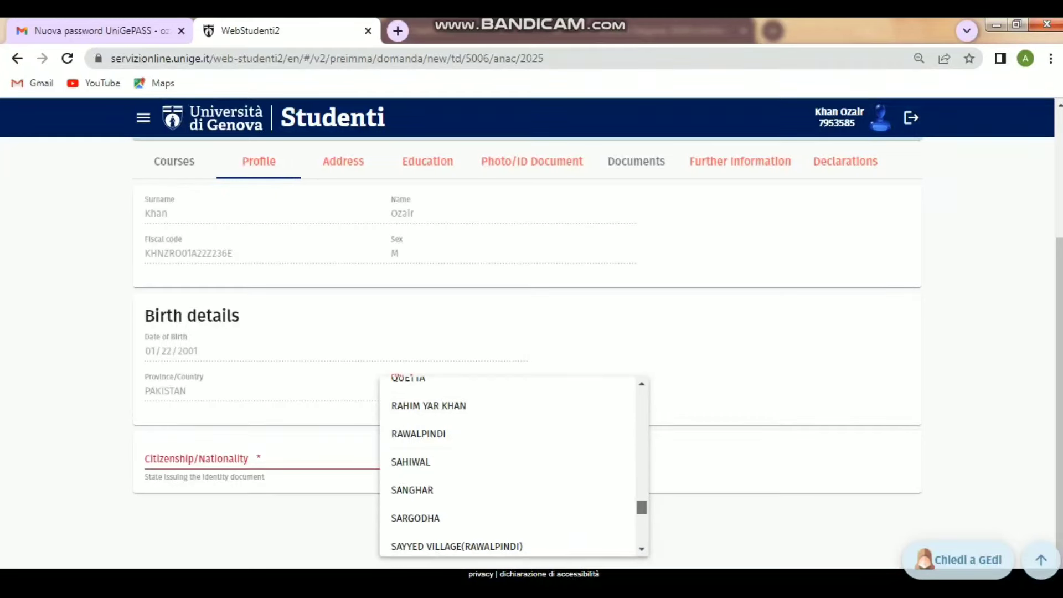
{"action": "scroll", "coordinate": [506, 465], "scroll_direction": "down", "scroll_amount": 5}
{"action": "scroll", "coordinate": [507, 498], "scroll_direction": "down", "scroll_amount": 2}
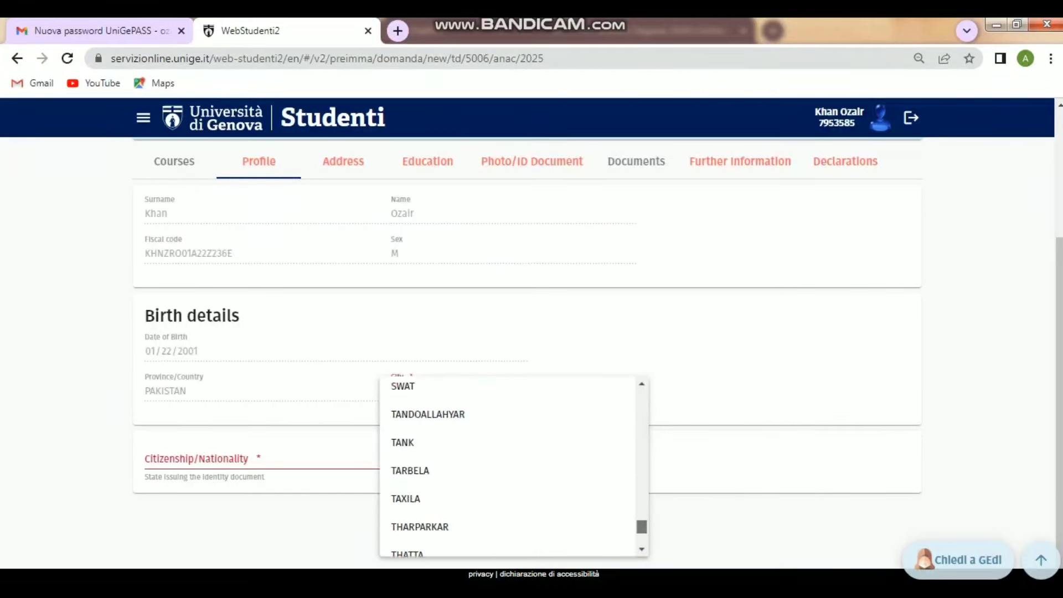
{"action": "scroll", "coordinate": [506, 492], "scroll_direction": "up", "scroll_amount": 10}
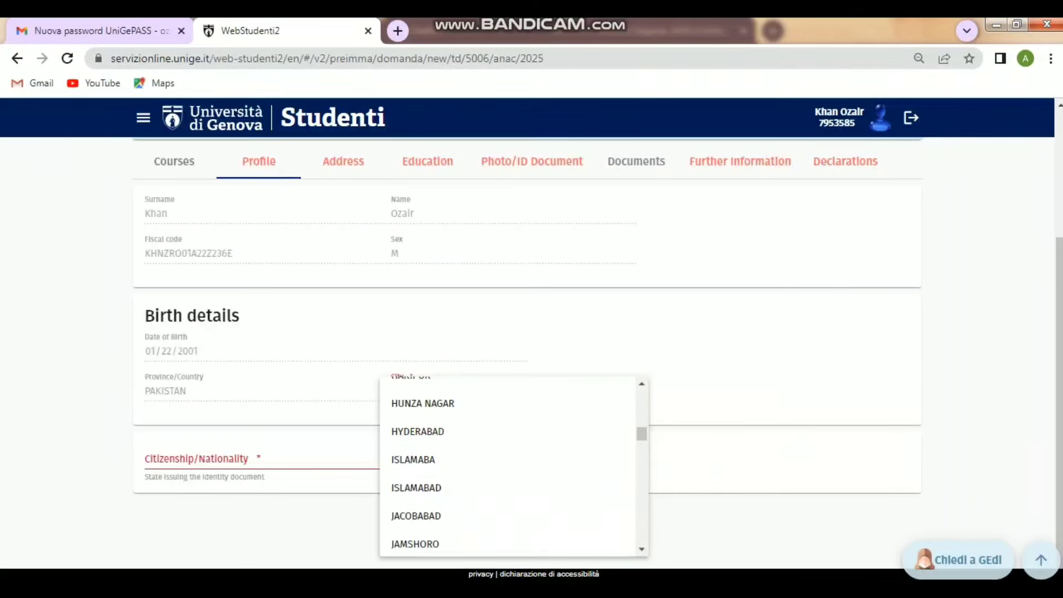
{"action": "scroll", "coordinate": [507, 437], "scroll_direction": "up", "scroll_amount": 2}
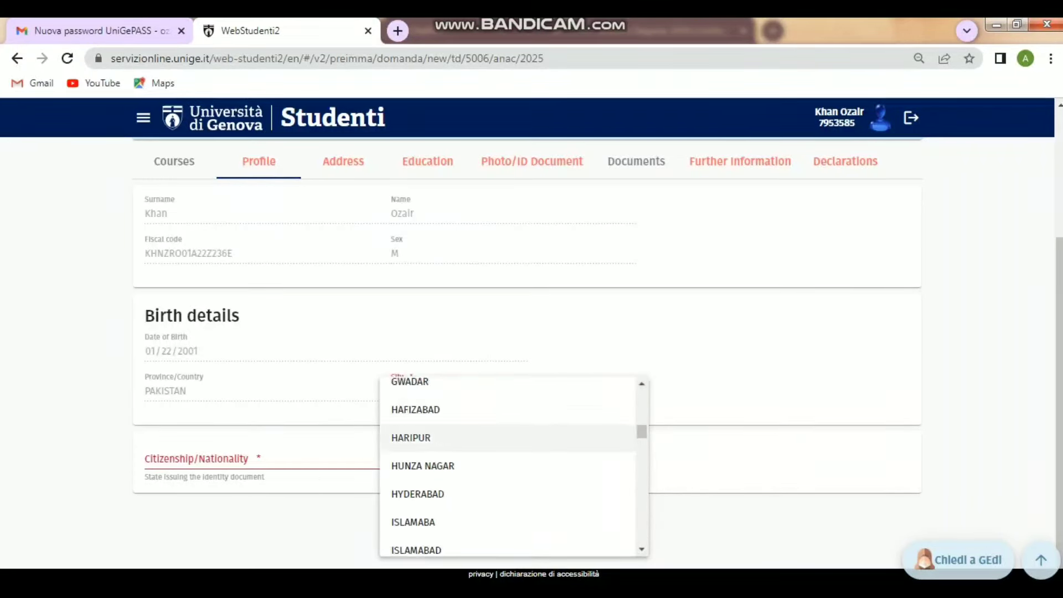
{"action": "left_click", "coordinate": [442, 437]}
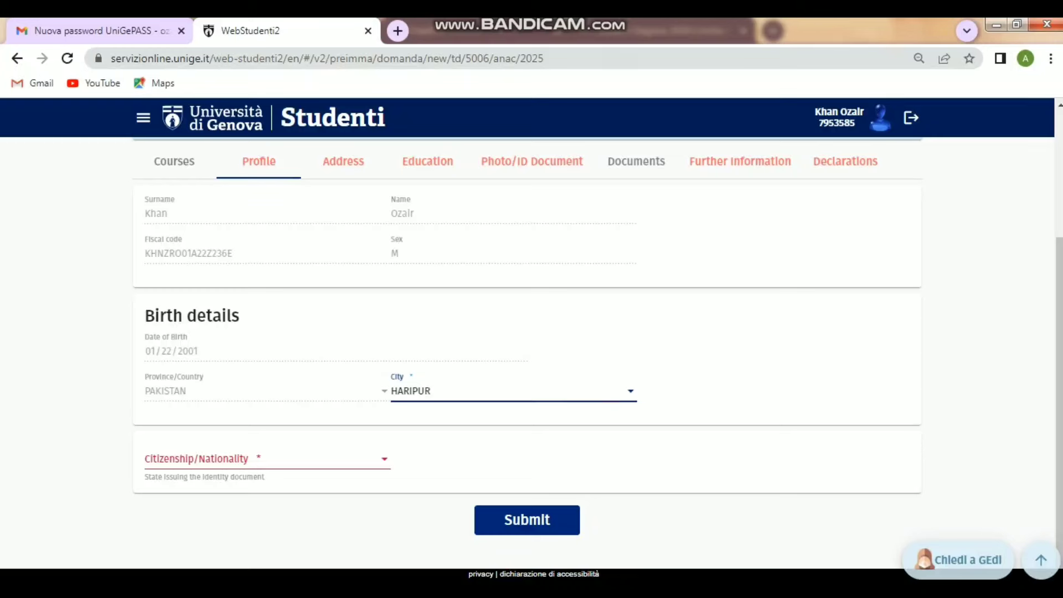
- Set citizenship/nationality to PAKISTAN and submit the profile
{"action": "left_click", "coordinate": [265, 459]}
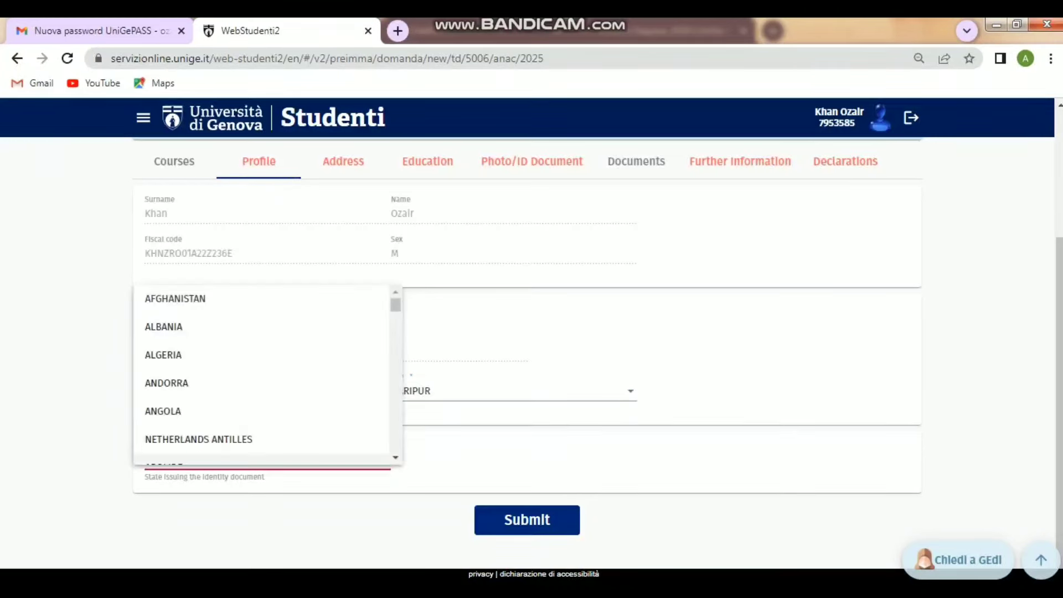
{"action": "scroll", "coordinate": [265, 383], "scroll_direction": "down", "scroll_amount": 20}
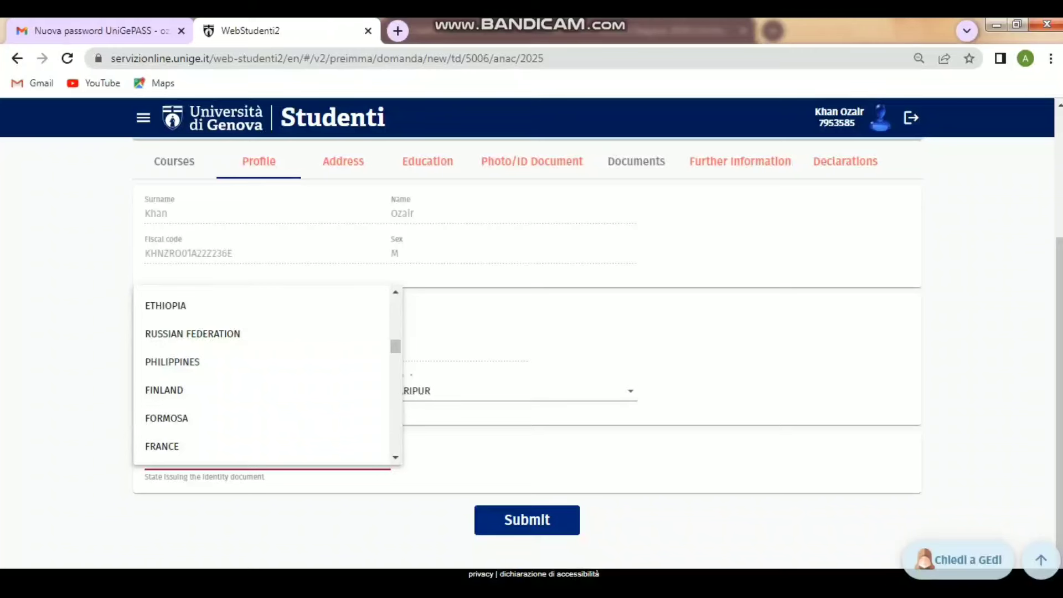
{"action": "scroll", "coordinate": [266, 421], "scroll_direction": "down", "scroll_amount": 15}
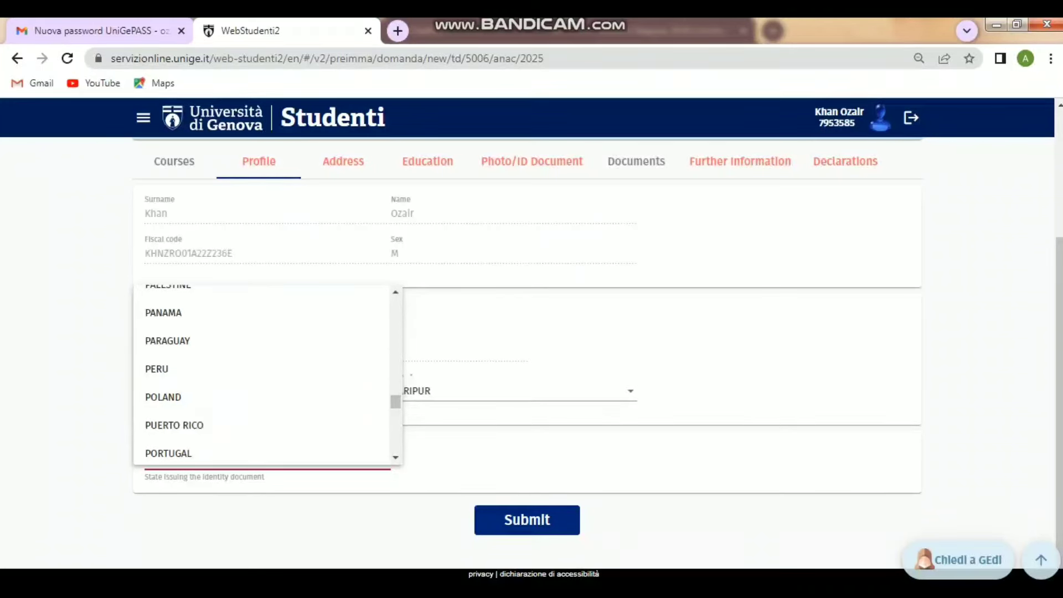
{"action": "left_click", "coordinate": [395, 291]}
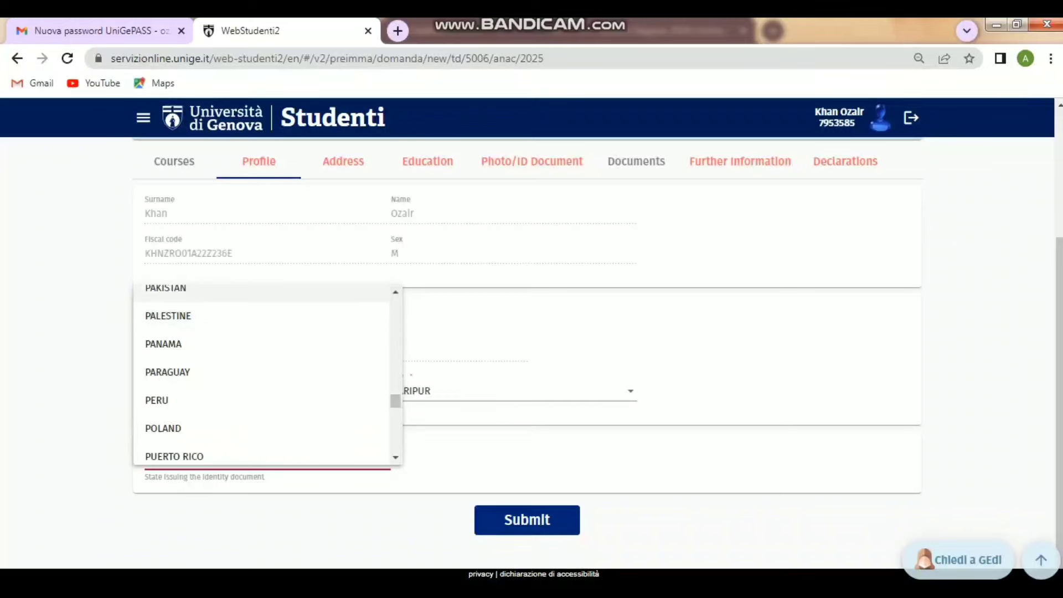
{"action": "left_click", "coordinate": [321, 293]}
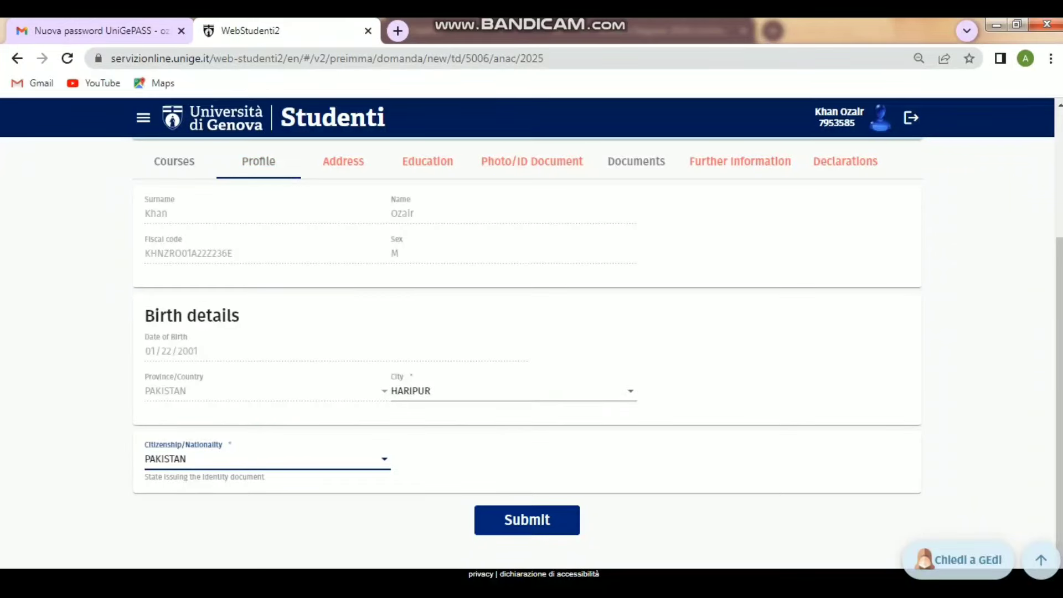
{"action": "left_click", "coordinate": [527, 520]}
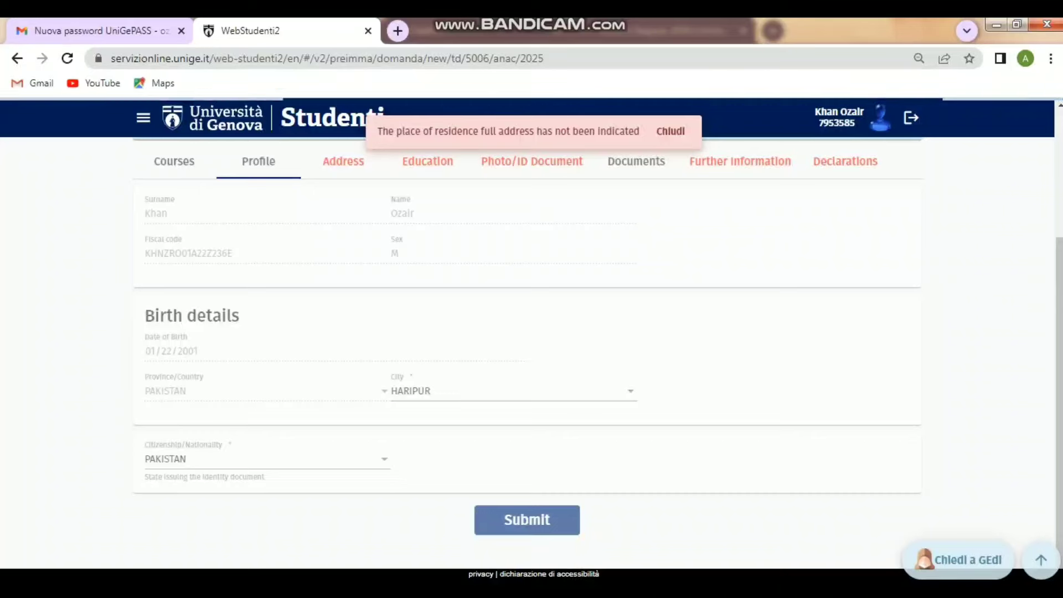
- Enter residence full address 'Haripur,pakistan' with house number 0
{"action": "left_click", "coordinate": [341, 161]}
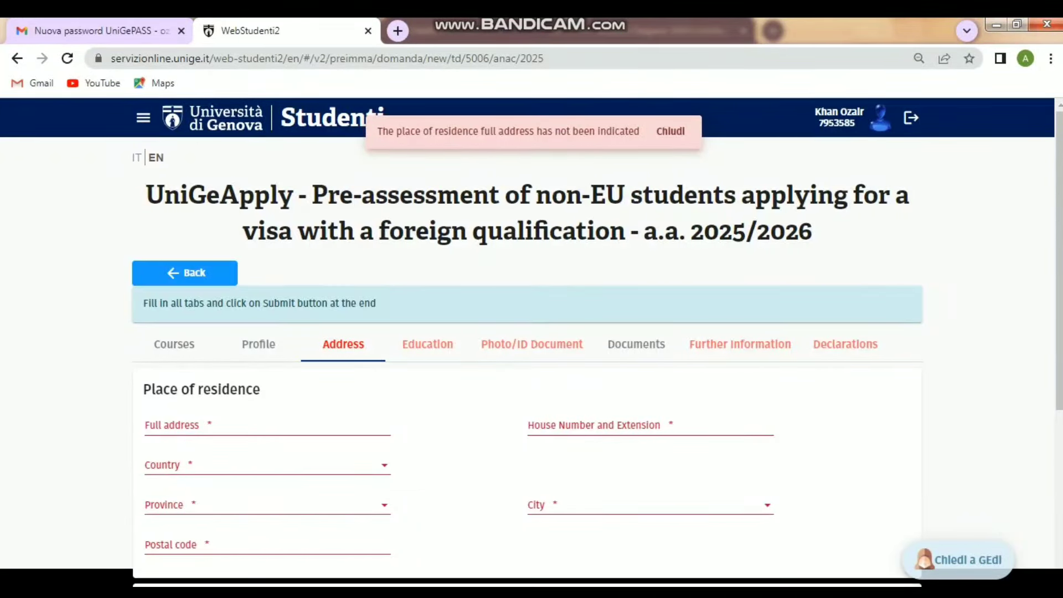
{"action": "left_click", "coordinate": [267, 425]}
{"action": "type", "text": "Har"}
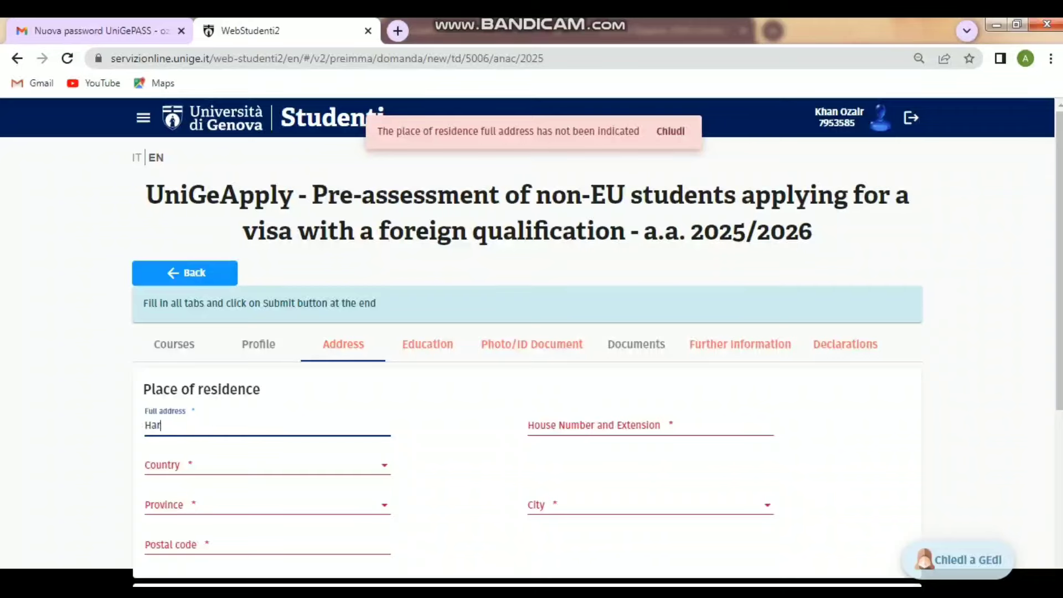
{"action": "type", "text": "ipur,pakistab"}
{"action": "key", "text": "BackSpace"}
{"action": "type", "text": "n"}
{"action": "left_click", "coordinate": [650, 425]}
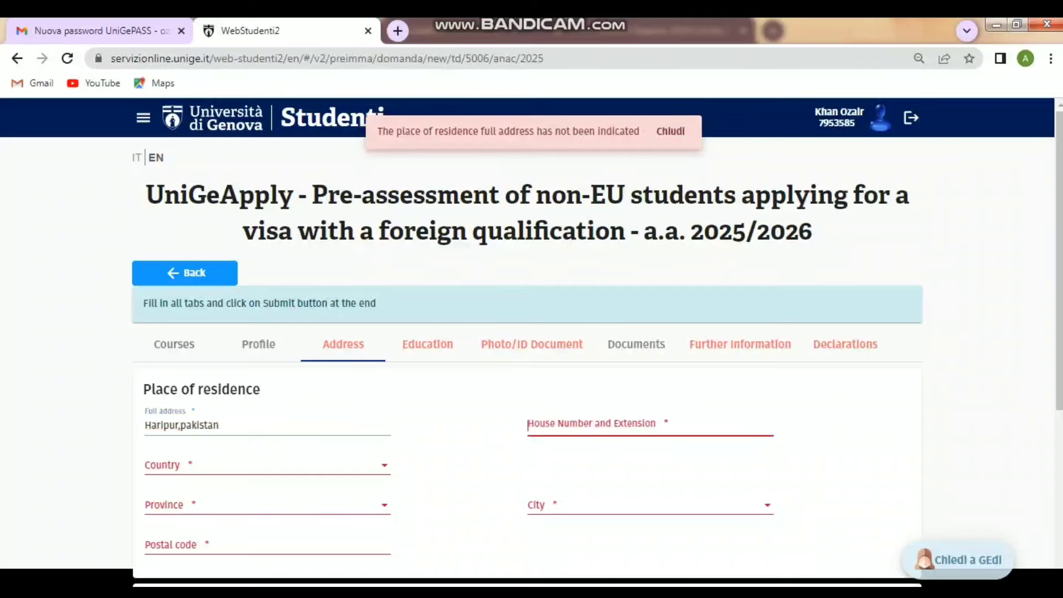
{"action": "type", "text": "0"}
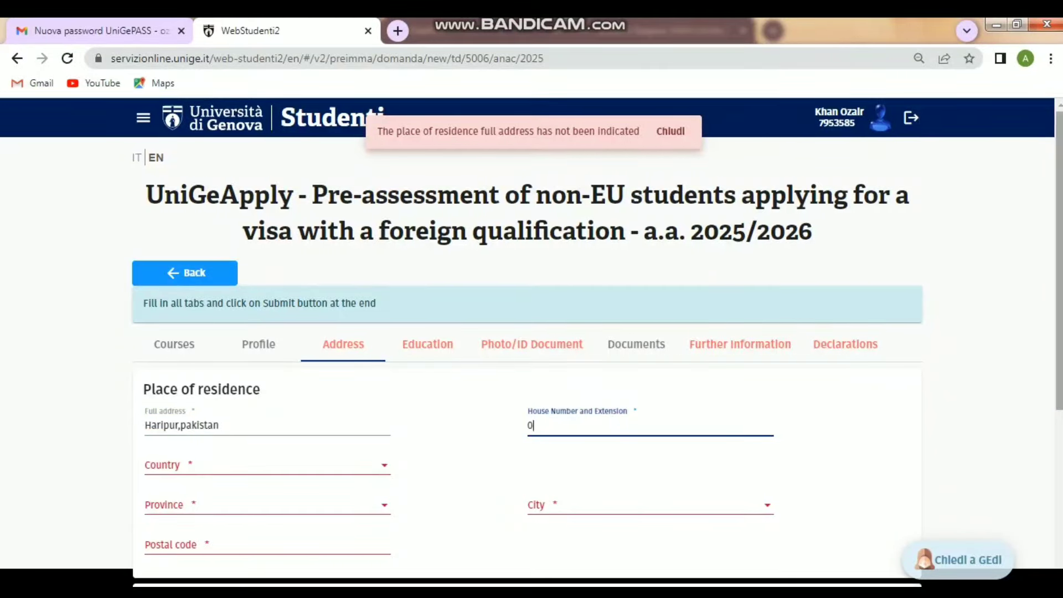
- Set the residence country to FOREIGN and the province to PAKISTAN
{"action": "scroll", "coordinate": [532, 332], "scroll_direction": "down", "scroll_amount": 3}
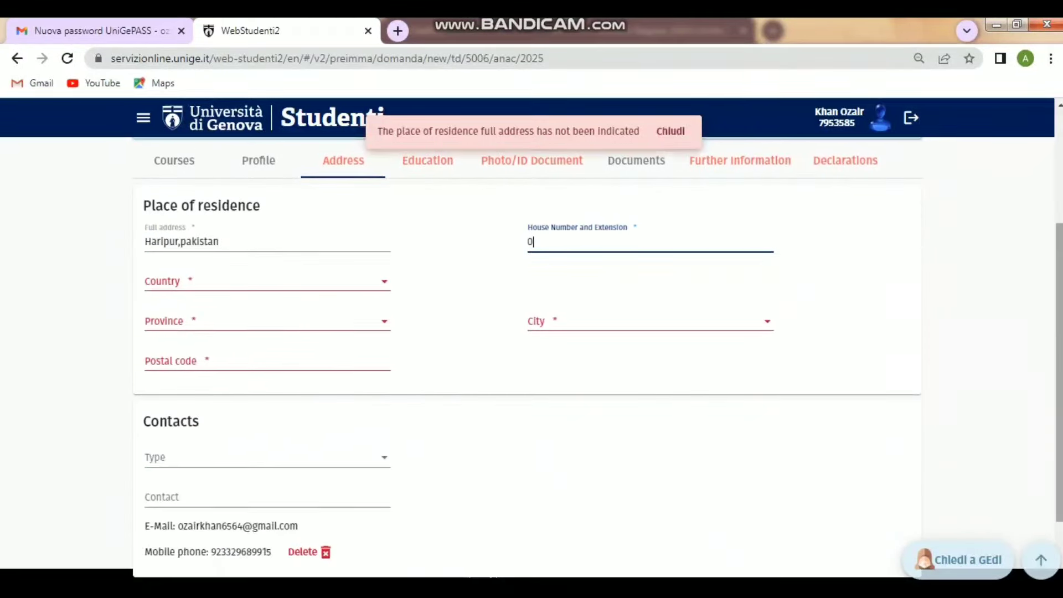
{"action": "left_click", "coordinate": [268, 281]}
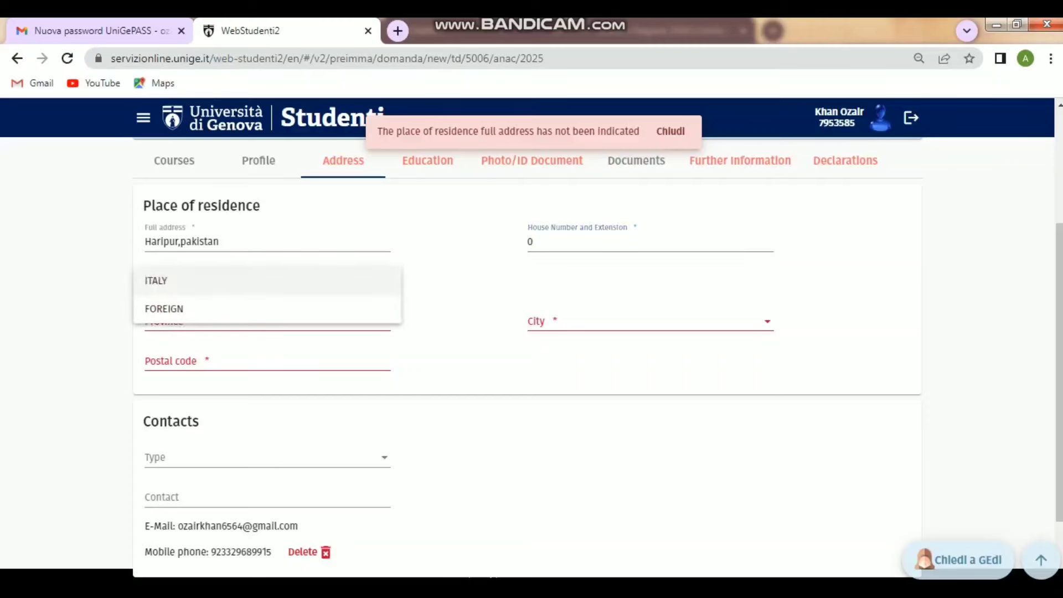
{"action": "left_click", "coordinate": [244, 309]}
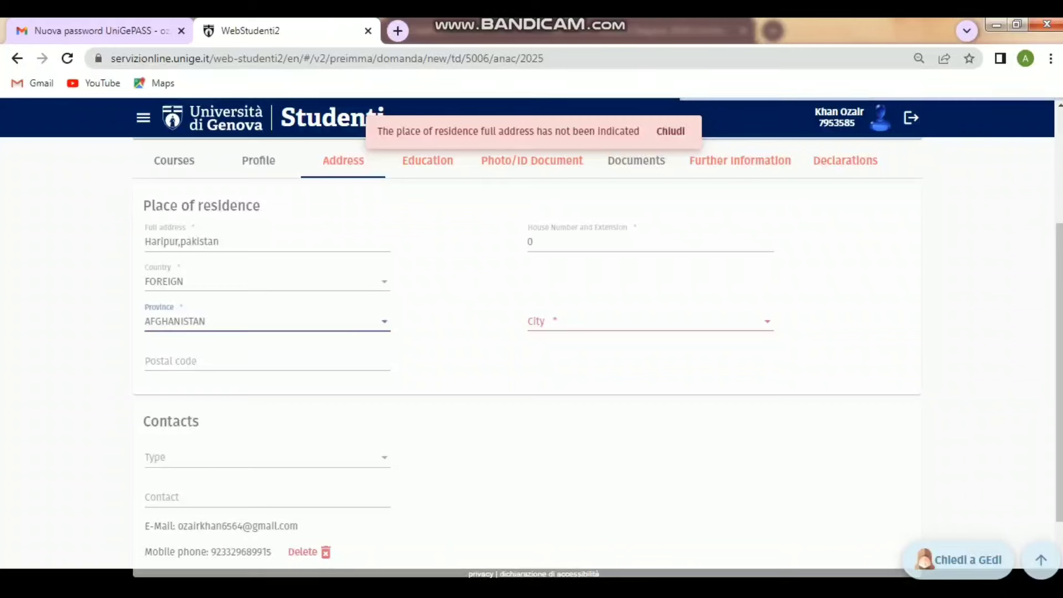
{"action": "left_click", "coordinate": [267, 321]}
{"action": "scroll", "coordinate": [268, 321], "scroll_direction": "down", "scroll_amount": 20}
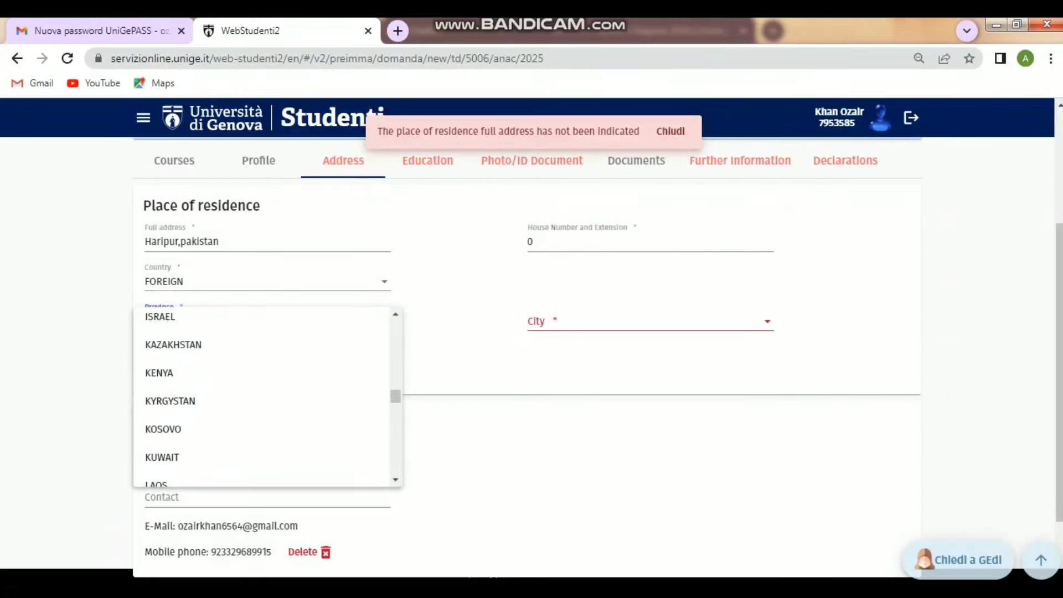
{"action": "scroll", "coordinate": [268, 401], "scroll_direction": "down", "scroll_amount": 3}
{"action": "scroll", "coordinate": [267, 396], "scroll_direction": "down", "scroll_amount": 3}
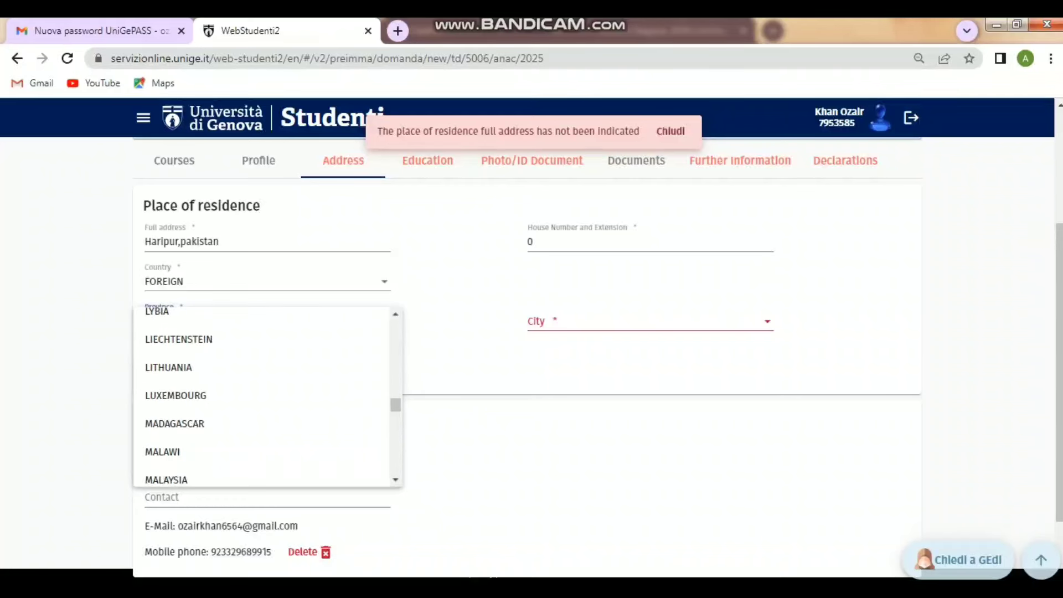
{"action": "scroll", "coordinate": [267, 372], "scroll_direction": "down", "scroll_amount": 10}
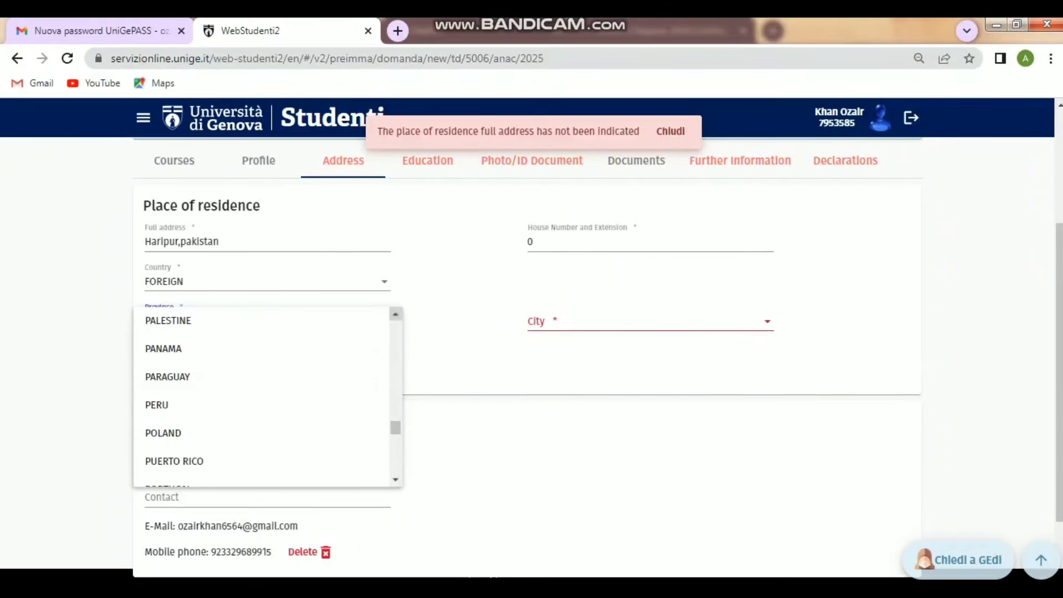
{"action": "left_click", "coordinate": [395, 314]}
{"action": "left_click", "coordinate": [395, 313]}
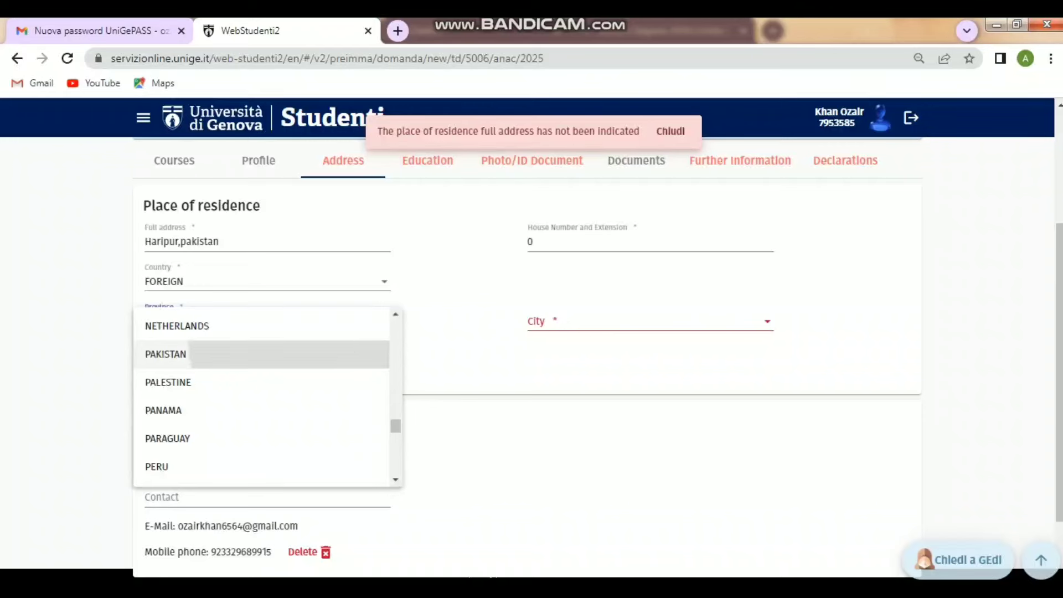
{"action": "left_click", "coordinate": [166, 354]}
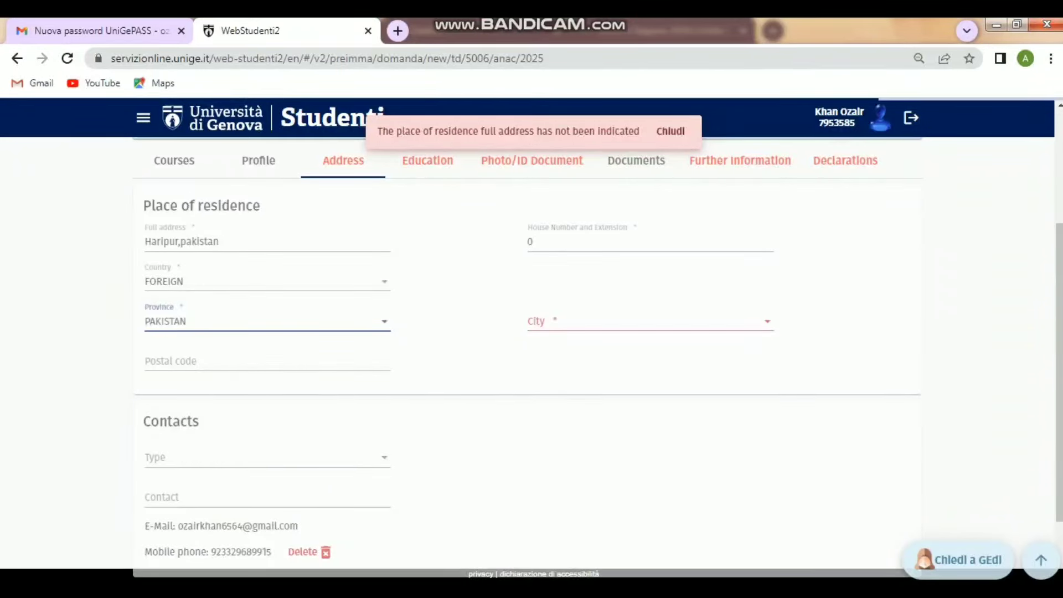
- Set the residence city to HARIPUR and open a new tab to find the postal code
{"action": "left_click", "coordinate": [650, 321]}
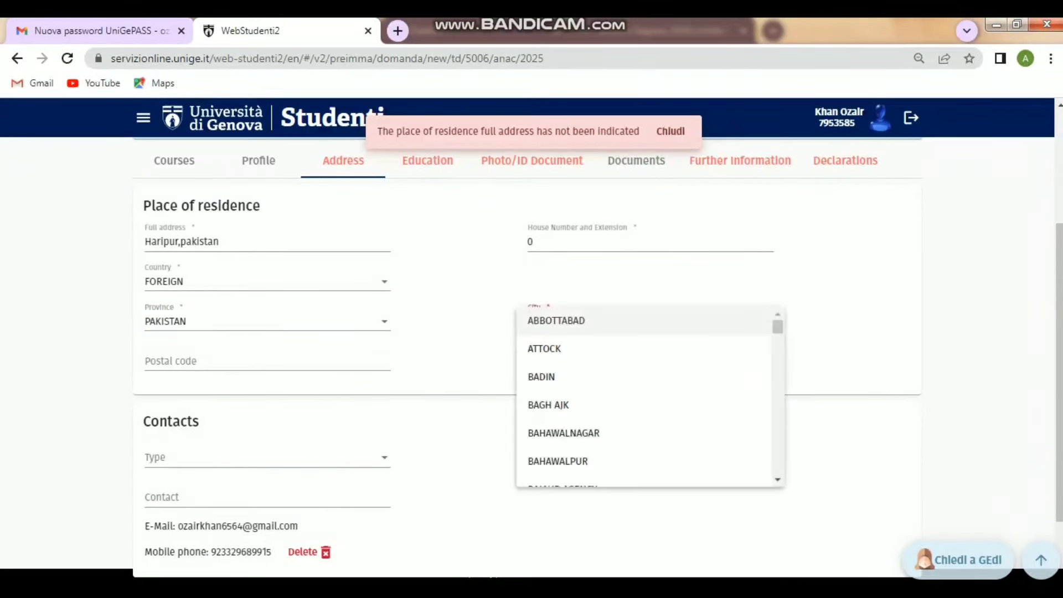
{"action": "scroll", "coordinate": [642, 399], "scroll_direction": "down", "scroll_amount": 10}
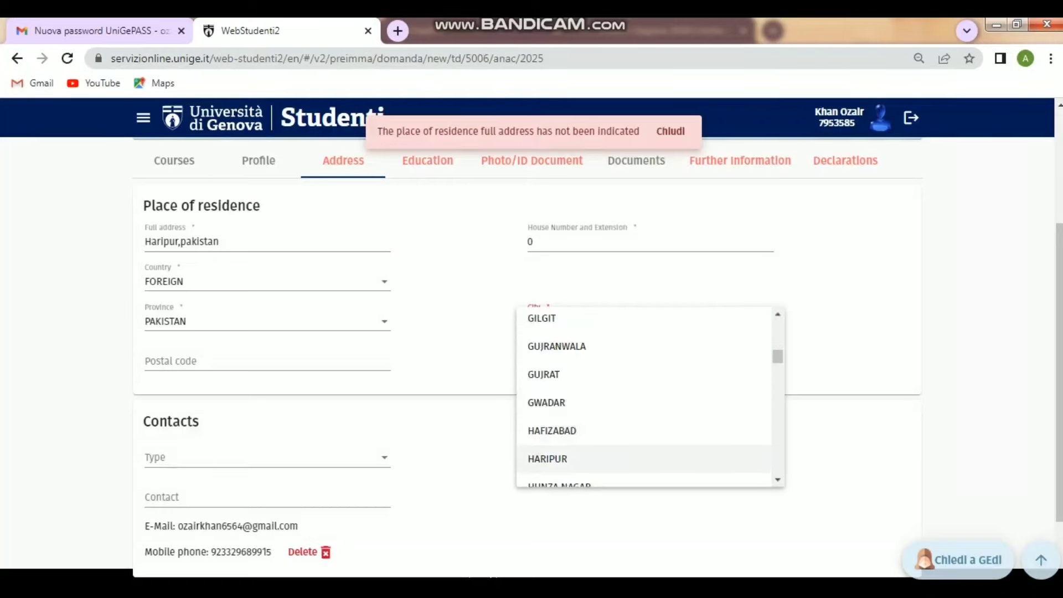
{"action": "left_click", "coordinate": [547, 458]}
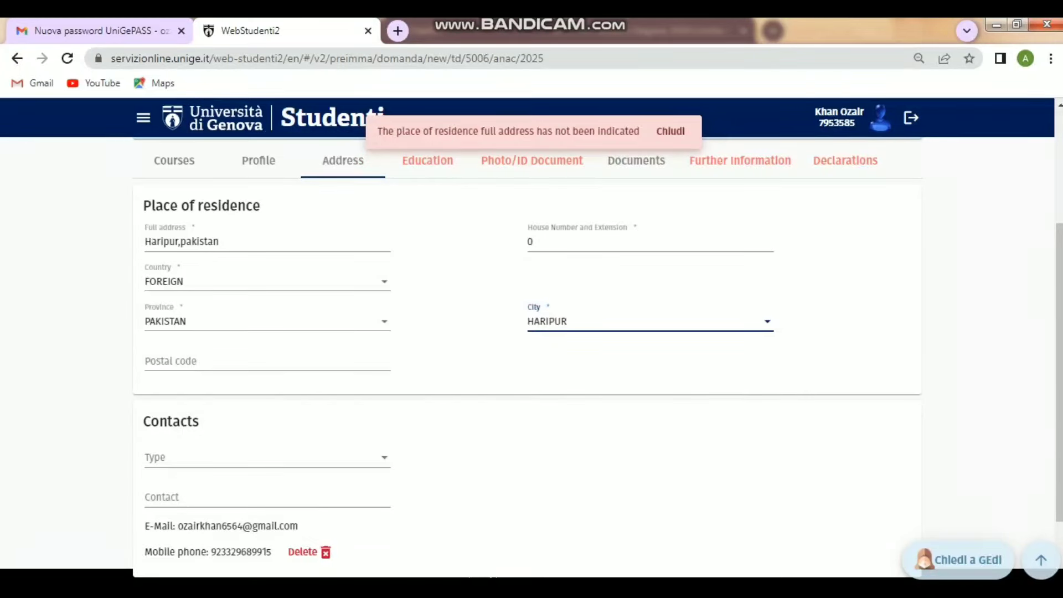
{"action": "left_click", "coordinate": [266, 361]}
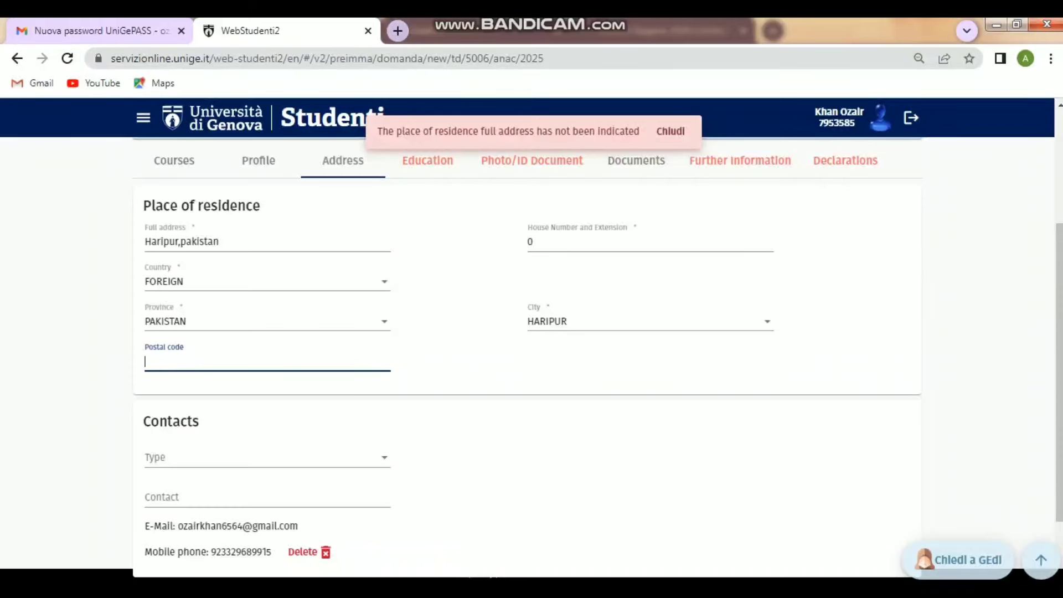
{"action": "left_click", "coordinate": [397, 31]}
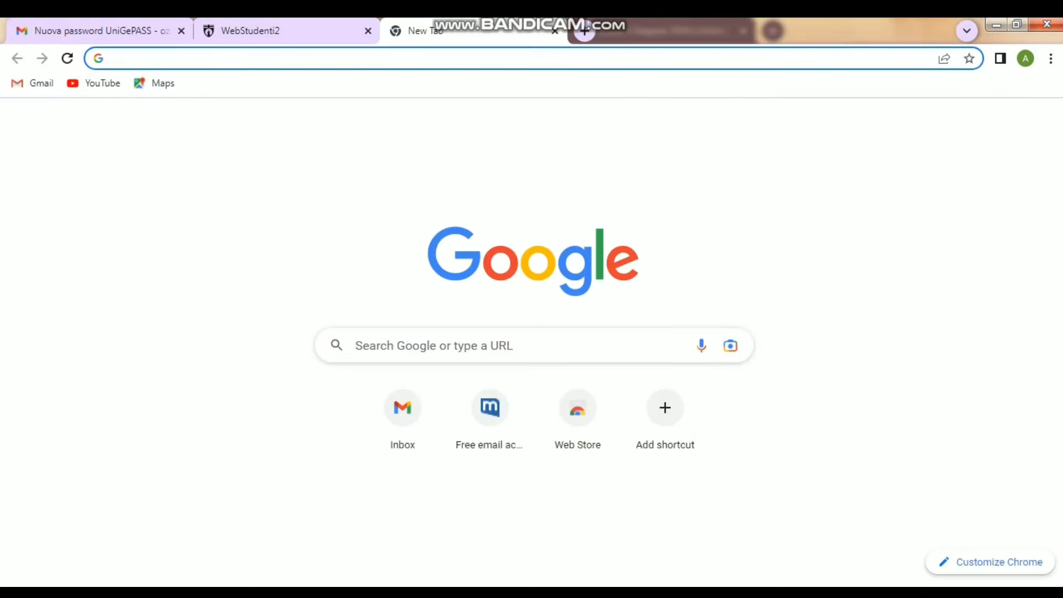
- Search Google for Haripur's postal code and copy the result 02262
{"action": "left_click", "coordinate": [357, 345]}
{"action": "type", "text": "haripu"}
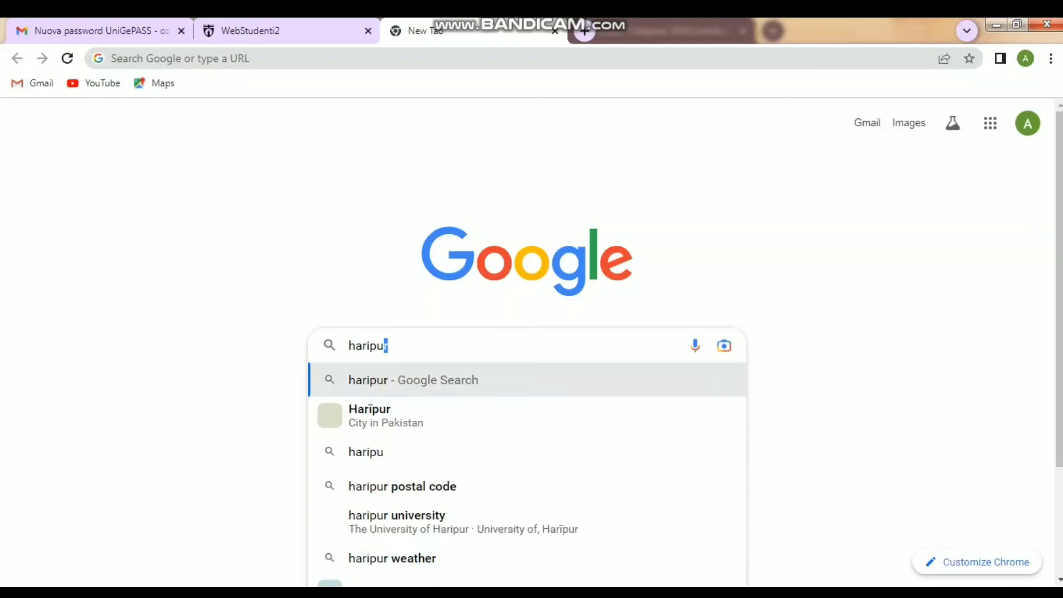
{"action": "type", "text": "r po"}
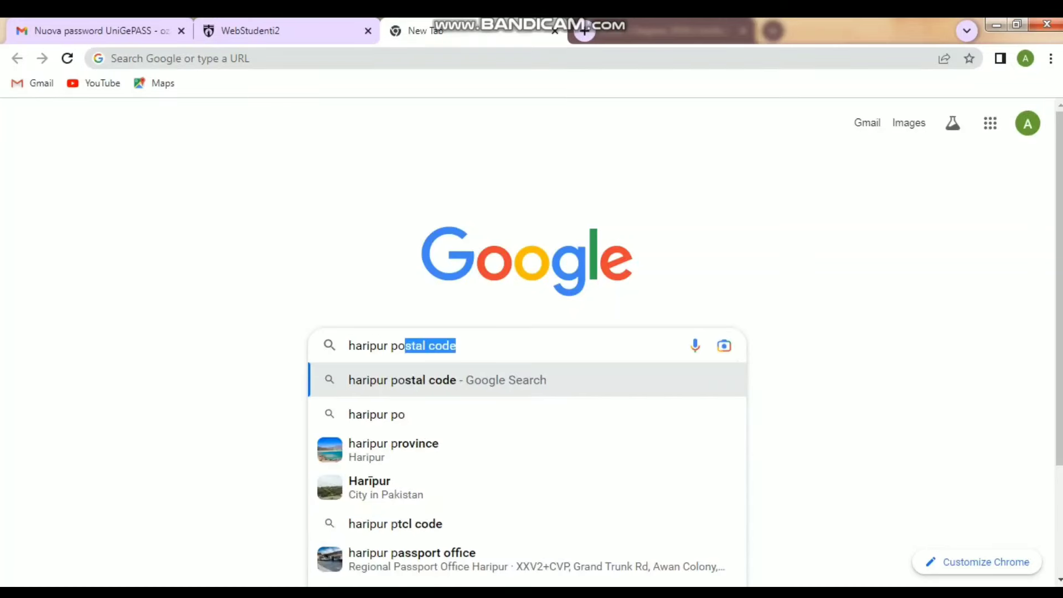
{"action": "key", "text": "Return"}
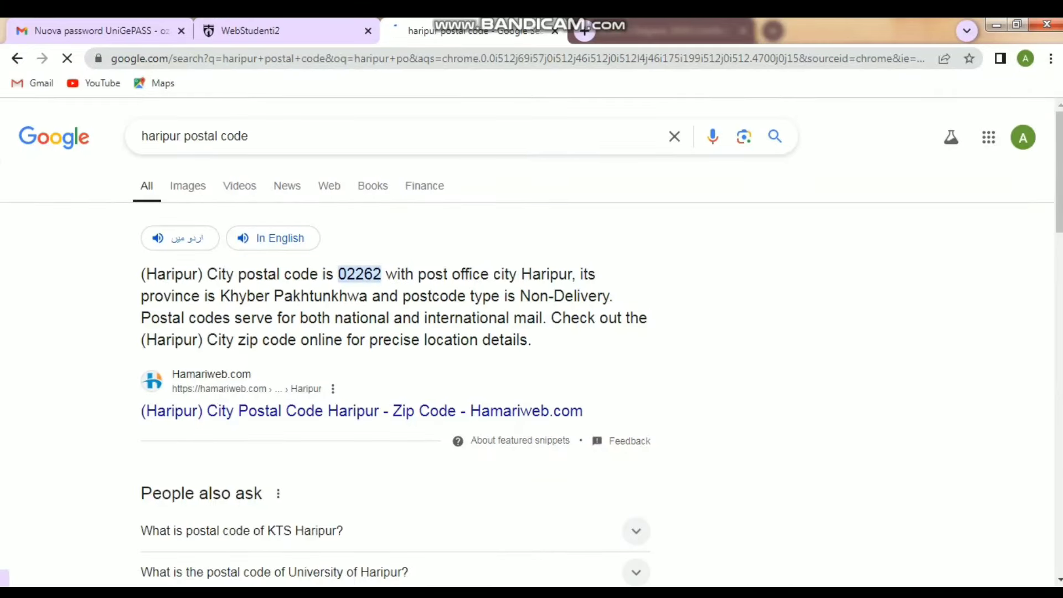
{"action": "left_click_drag", "start_coordinate": [338, 274], "coordinate": [381, 274]}
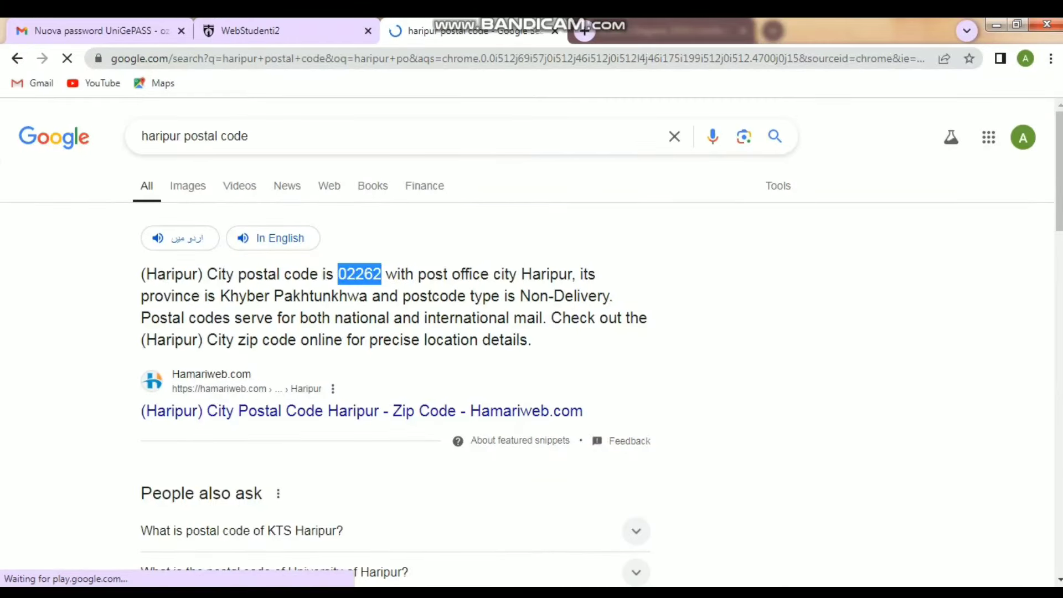
{"action": "right_click", "coordinate": [374, 275]}
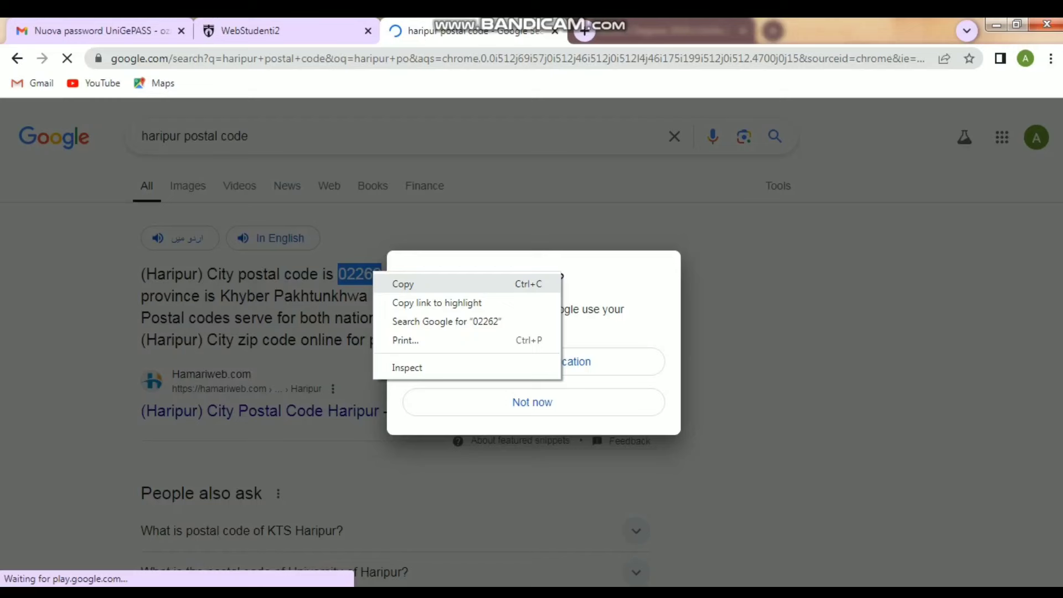
{"action": "left_click", "coordinate": [403, 284]}
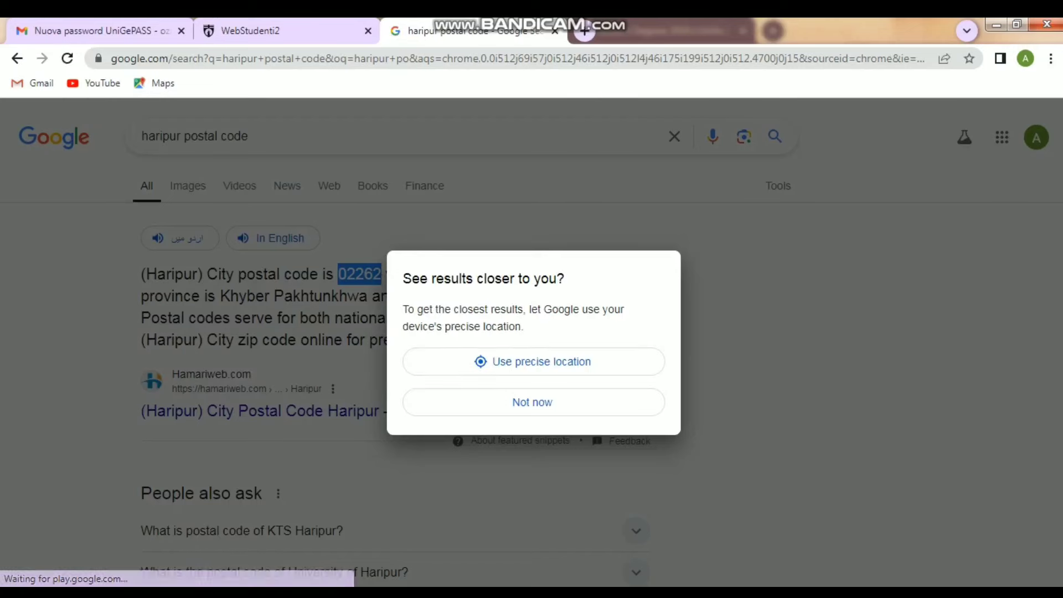
{"action": "key", "text": "Escape"}
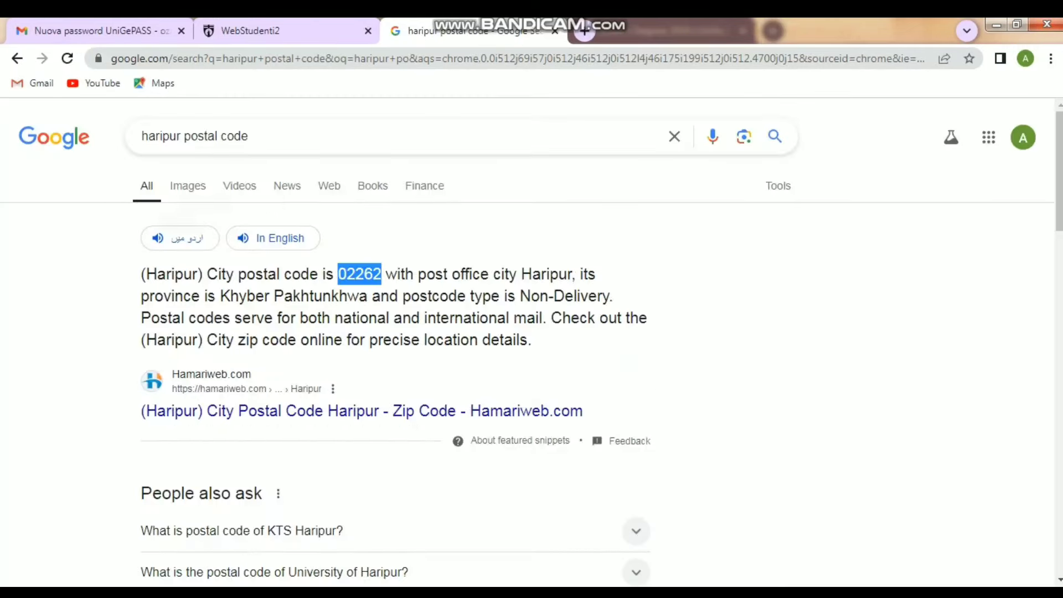
{"action": "left_click", "coordinate": [301, 31]}
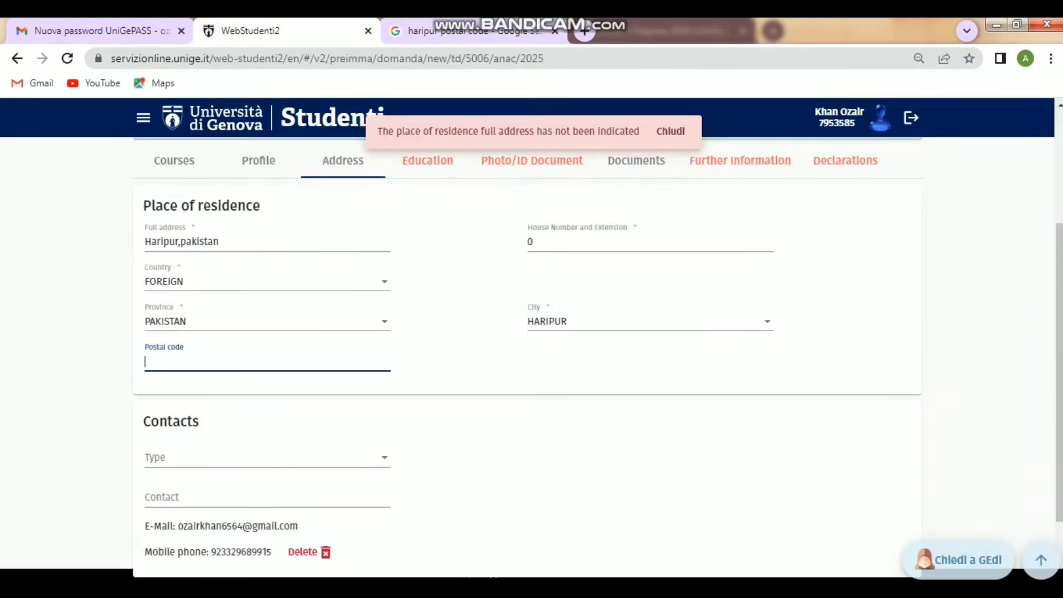
- Paste 02262 as the postal code and submit the residence details
{"action": "right_click", "coordinate": [194, 363]}
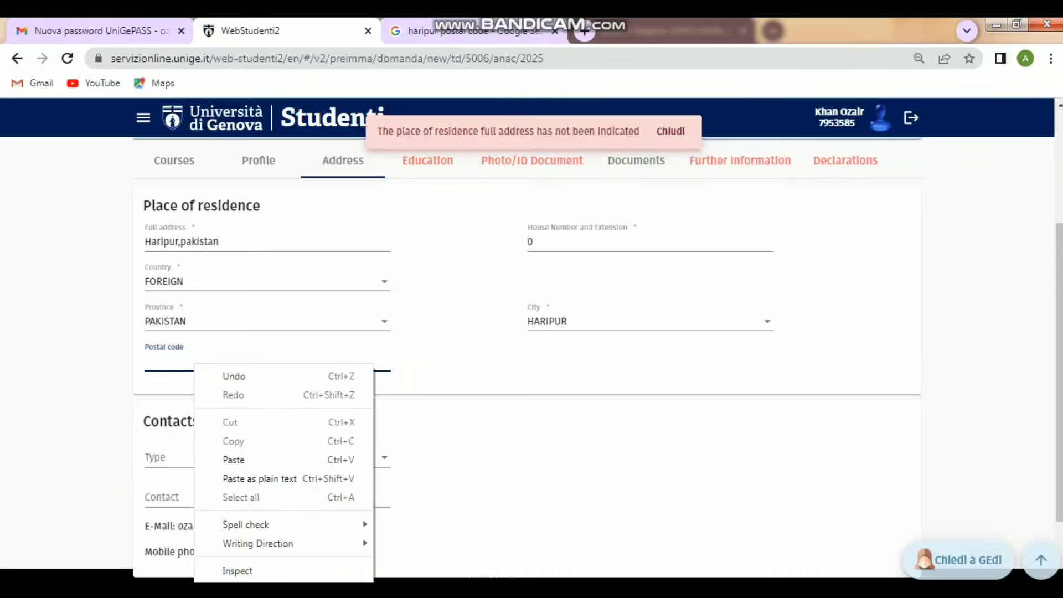
{"action": "left_click", "coordinate": [233, 459]}
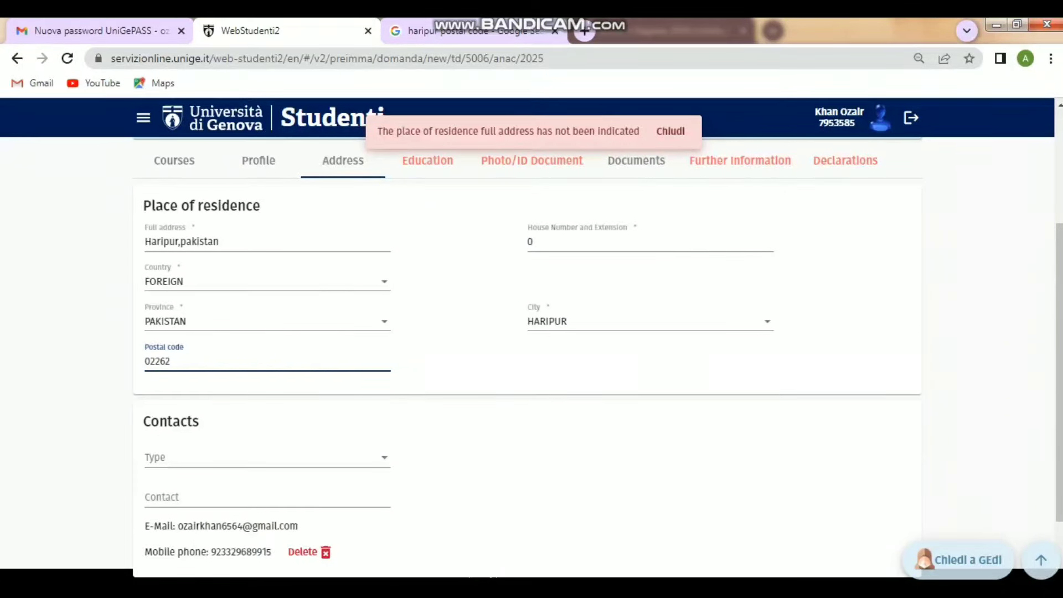
{"action": "left_click", "coordinate": [670, 131]}
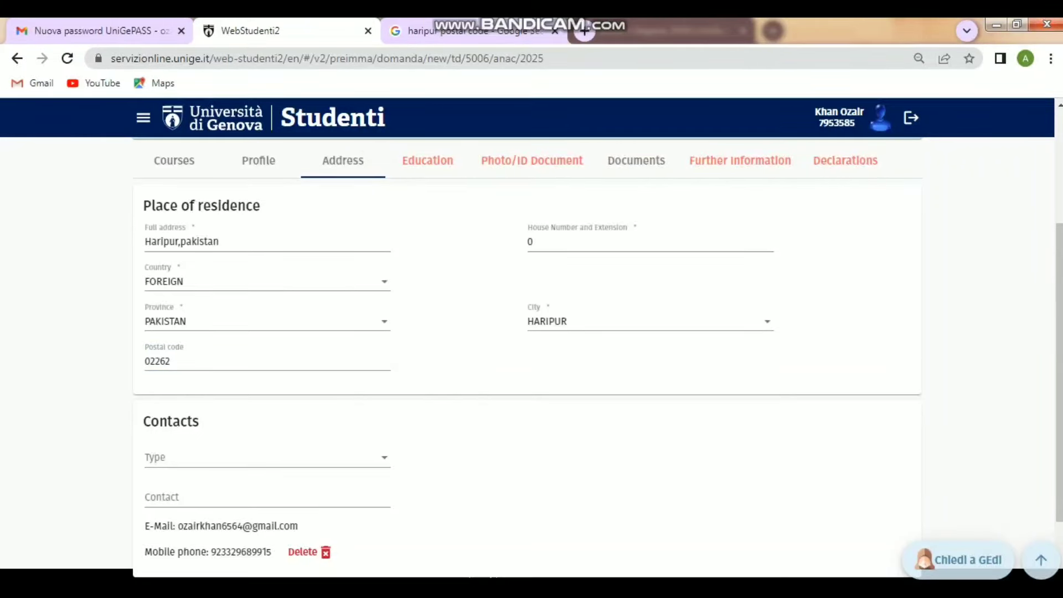
{"action": "scroll", "coordinate": [597, 357], "scroll_direction": "down", "scroll_amount": 2}
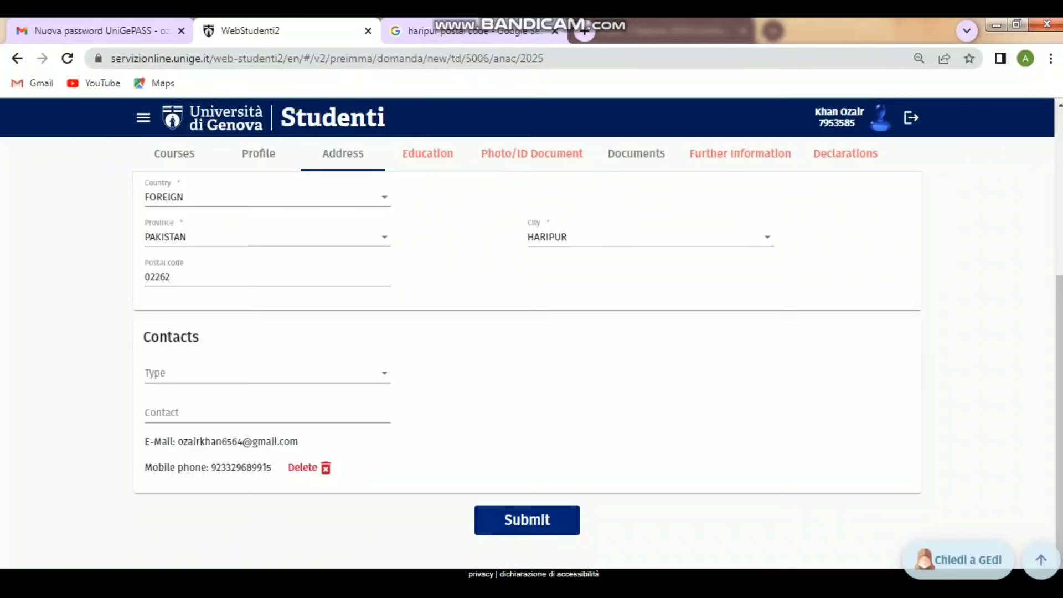
{"action": "left_click", "coordinate": [531, 520]}
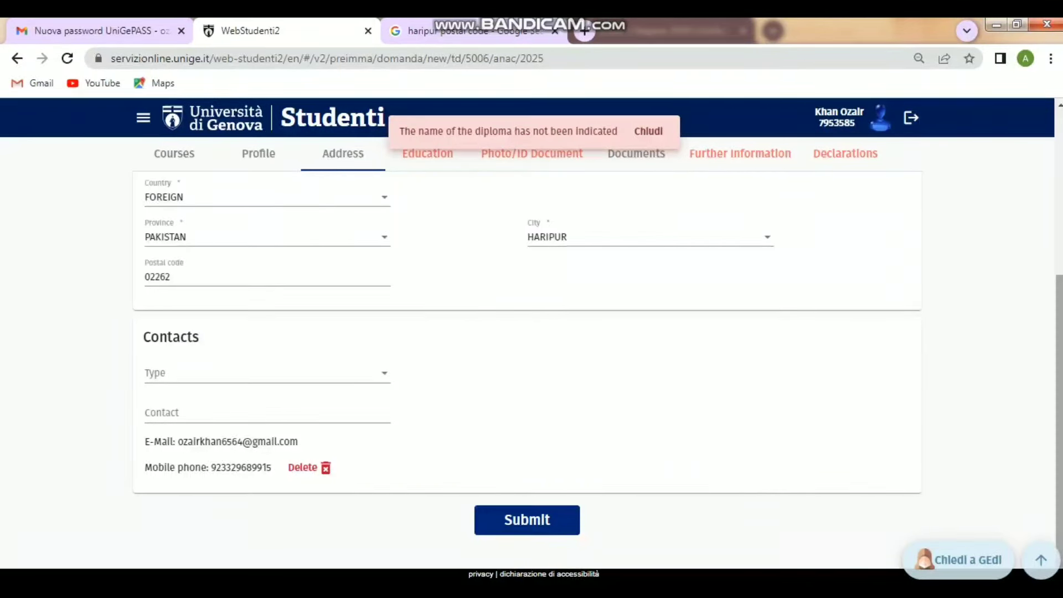
{"action": "scroll", "coordinate": [527, 349], "scroll_direction": "up", "scroll_amount": 5}
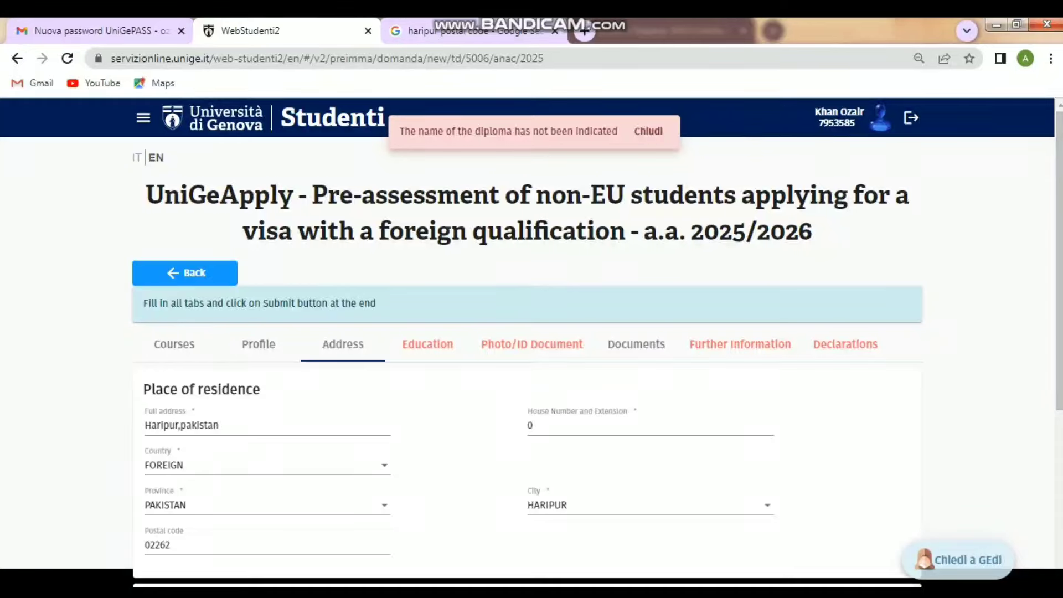
- Record a Foreign high school diploma issued in PAKISTAN
{"action": "left_click", "coordinate": [428, 345]}
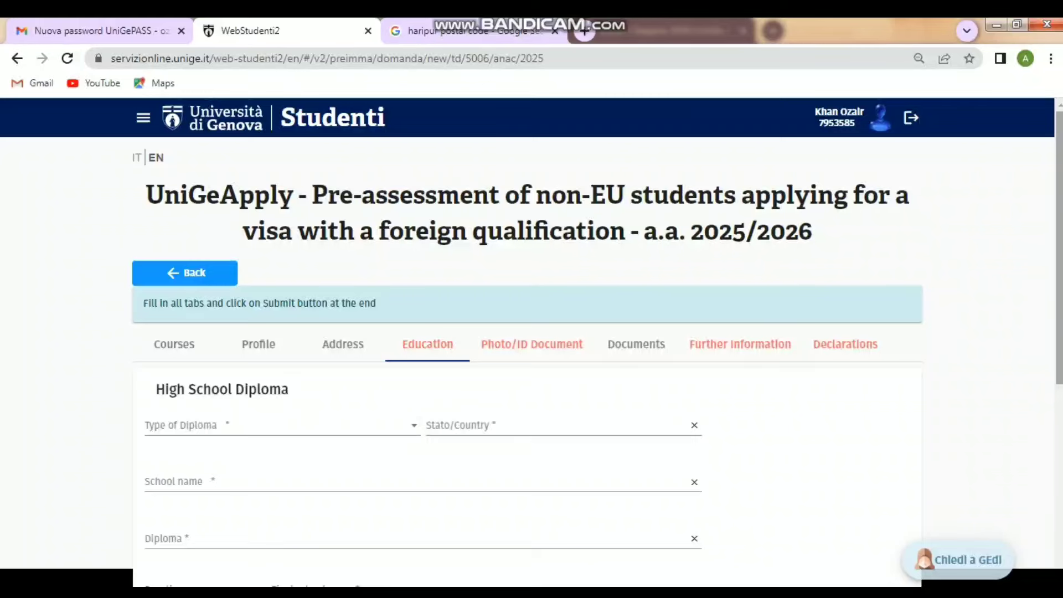
{"action": "scroll", "coordinate": [531, 354], "scroll_direction": "down", "scroll_amount": 3}
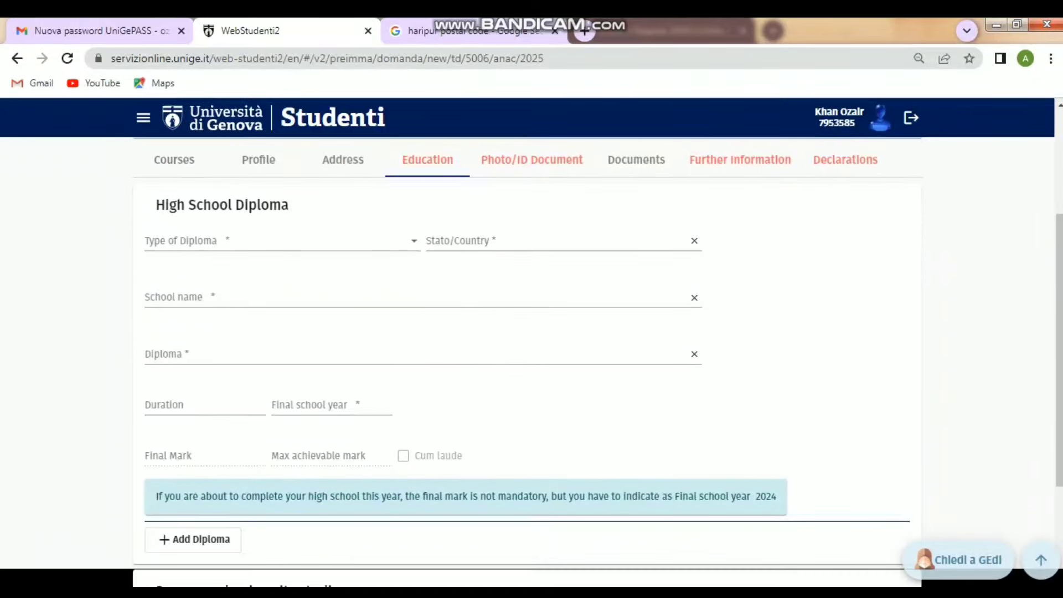
{"action": "left_click", "coordinate": [282, 241]}
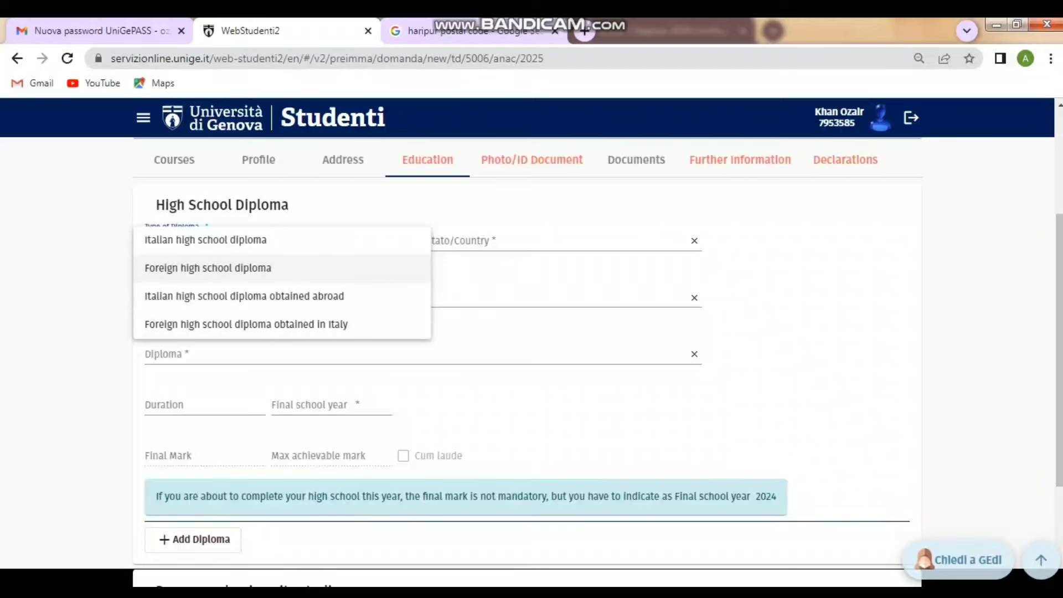
{"action": "left_click", "coordinate": [207, 268]}
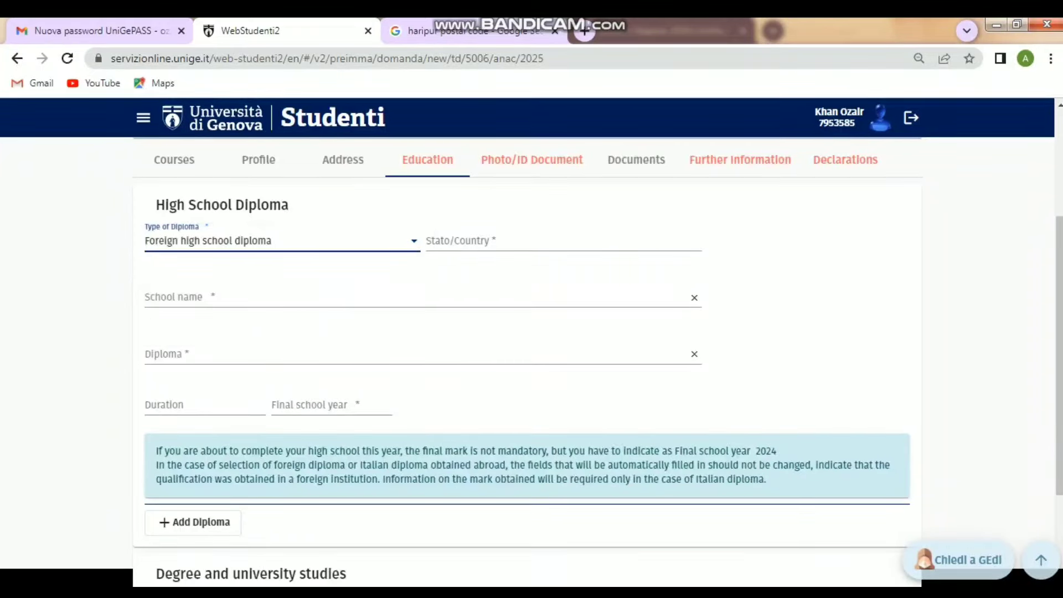
{"action": "key", "text": "Tab"}
{"action": "type", "text": "Pak"}
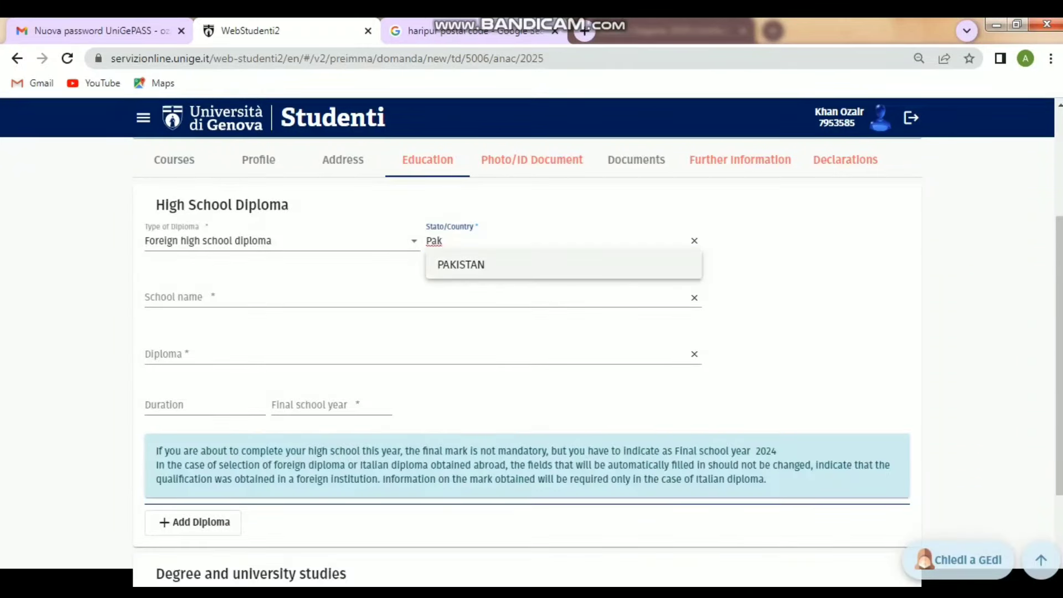
{"action": "key", "text": "Down"}
{"action": "key", "text": "Return"}
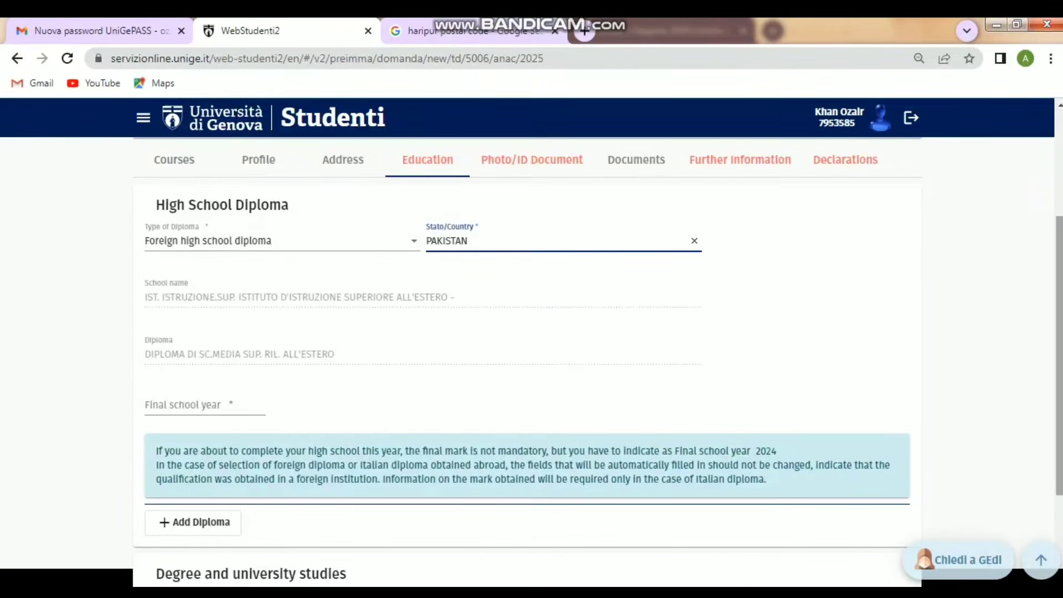
- Fill in the diploma's final school year
{"action": "scroll", "coordinate": [531, 360], "scroll_direction": "down", "scroll_amount": 2}
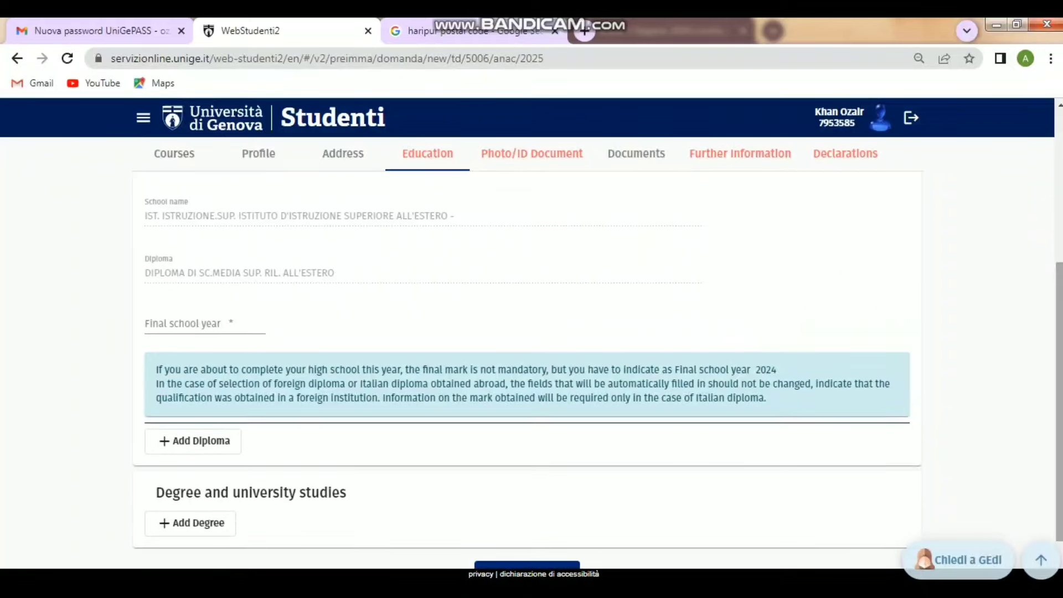
{"action": "left_click", "coordinate": [204, 324]}
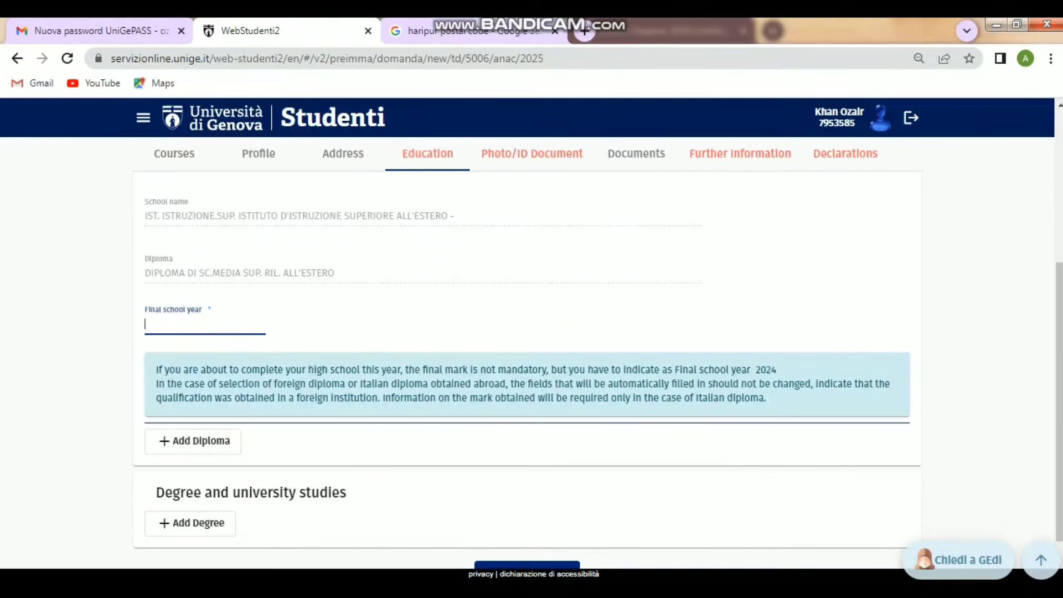
{"action": "type", "text": "2017"}
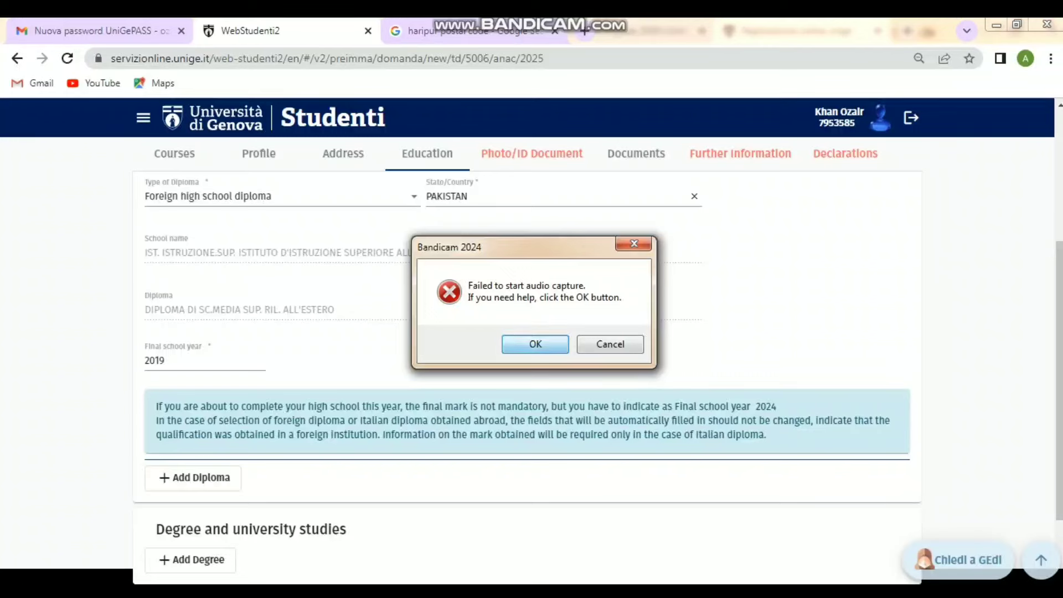
{"action": "key", "text": "Escape"}
{"action": "left_click_drag", "start_coordinate": [1058, 382], "coordinate": [1058, 435]}
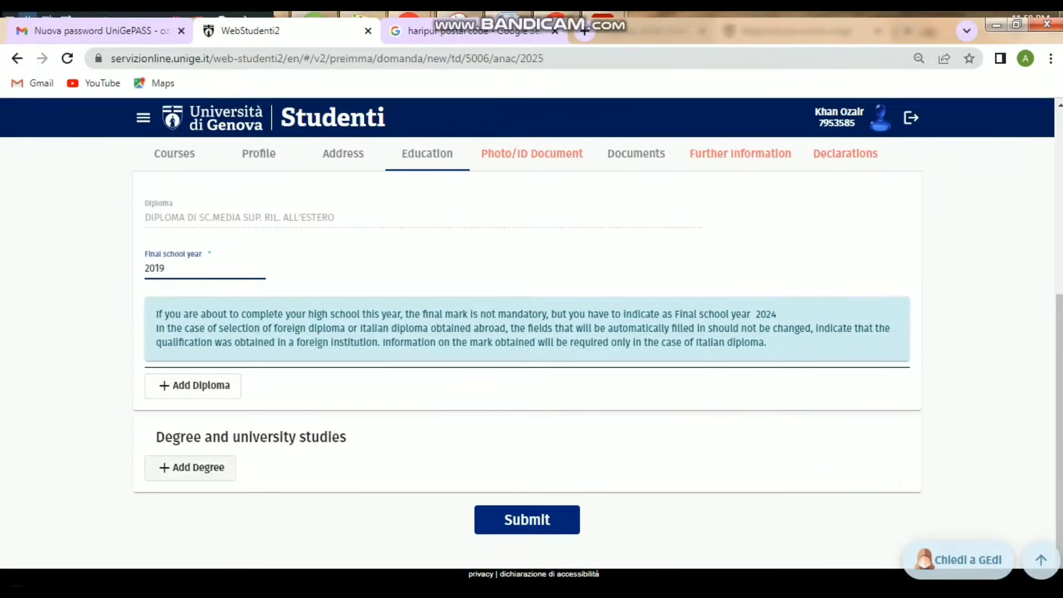
- Add a degree entry set to 'To have a degree' with type Foreign degree
{"action": "left_click", "coordinate": [191, 468]}
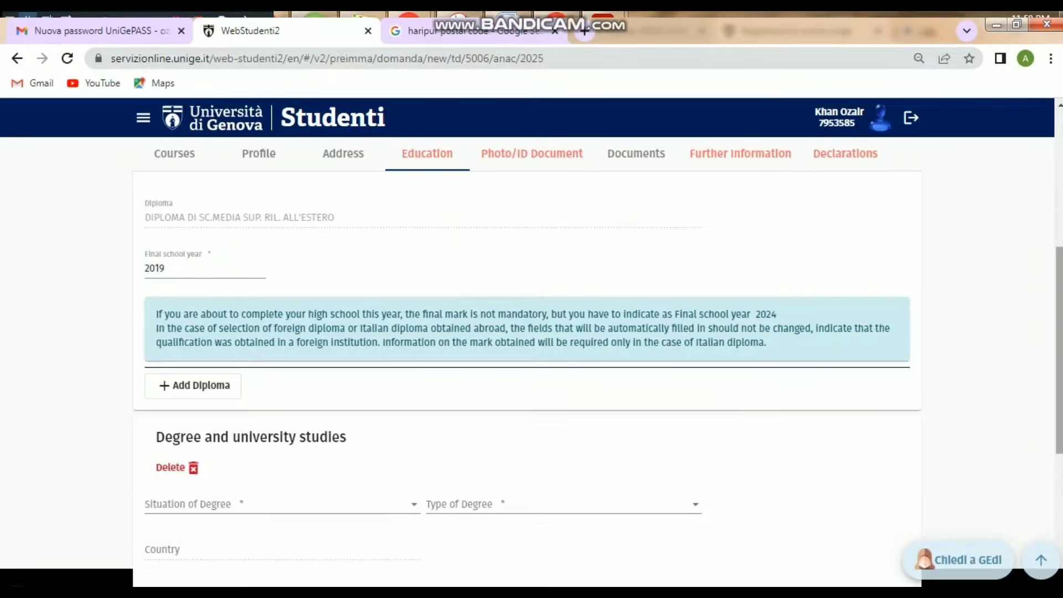
{"action": "scroll", "coordinate": [1058, 348], "scroll_direction": "down", "scroll_amount": 4}
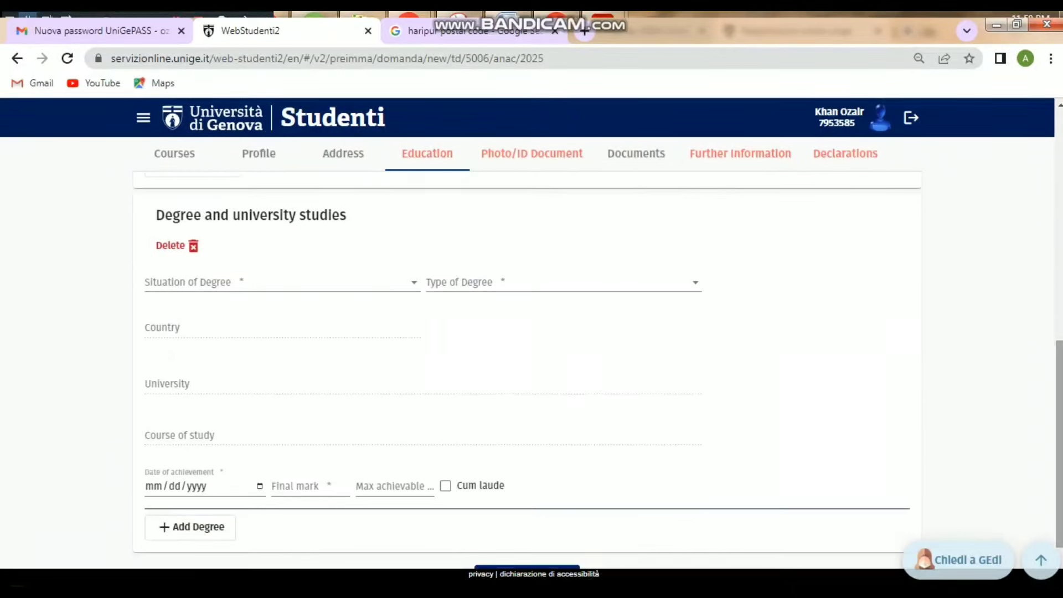
{"action": "left_click", "coordinate": [206, 283]}
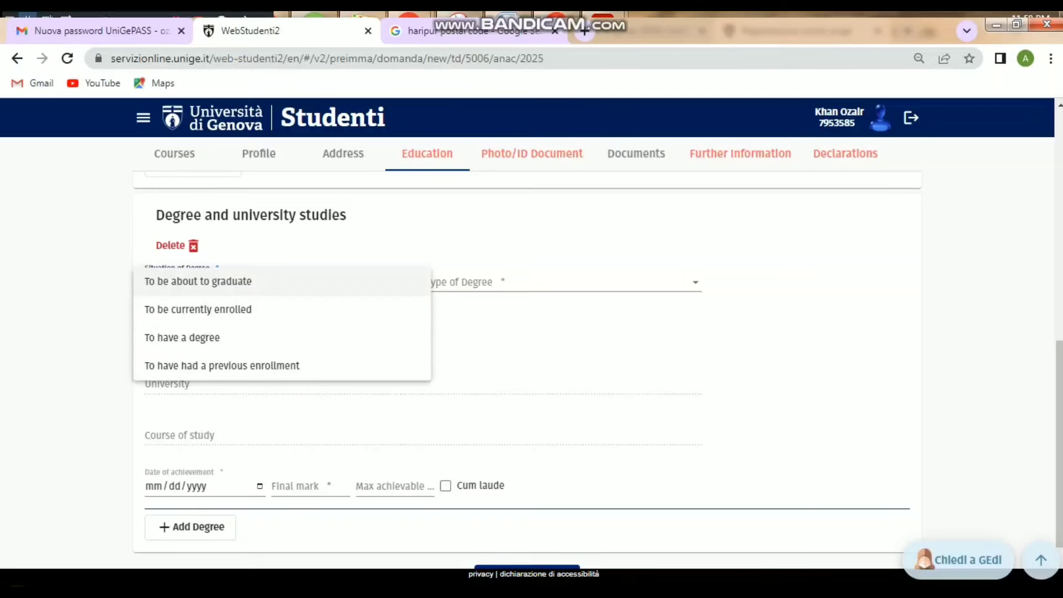
{"action": "left_click", "coordinate": [196, 335]}
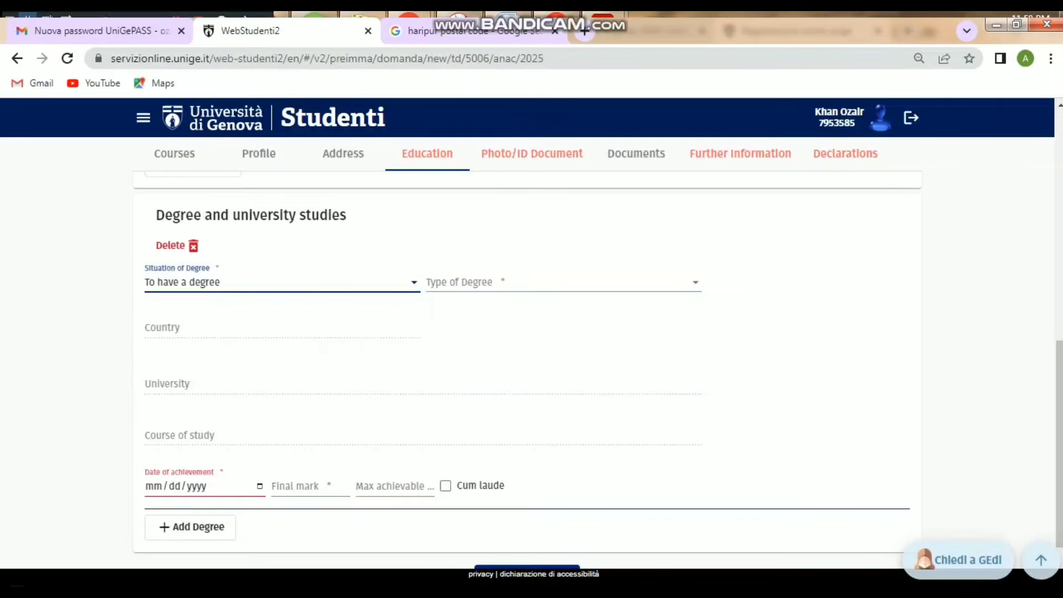
{"action": "left_click", "coordinate": [232, 283]}
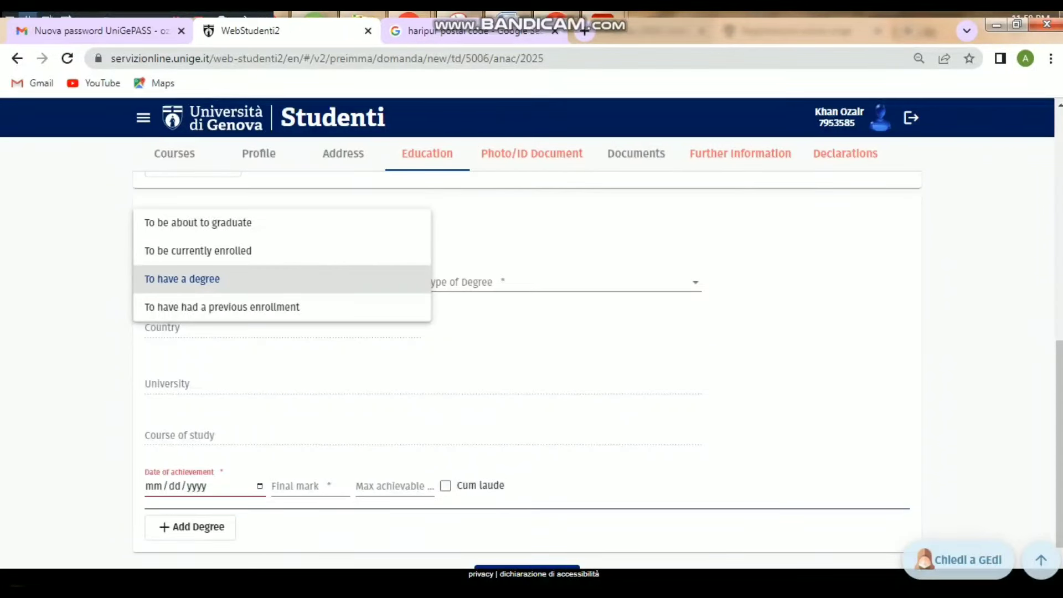
{"action": "left_click", "coordinate": [286, 279]}
{"action": "left_click", "coordinate": [560, 283]}
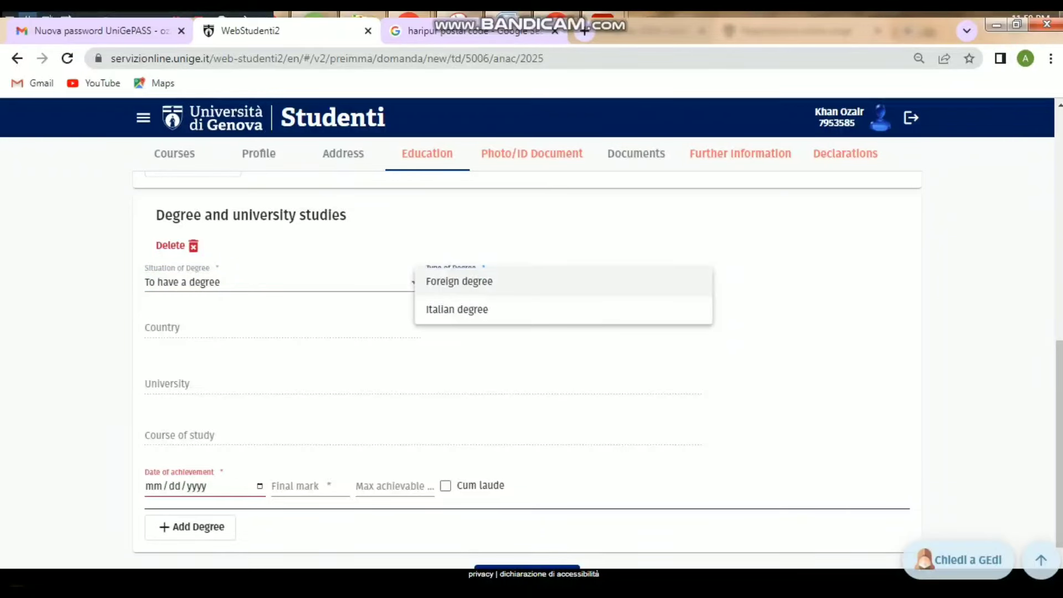
{"action": "left_click", "coordinate": [558, 282]}
- Set the degree country to PAKISTAN
{"action": "left_click", "coordinate": [282, 328]}
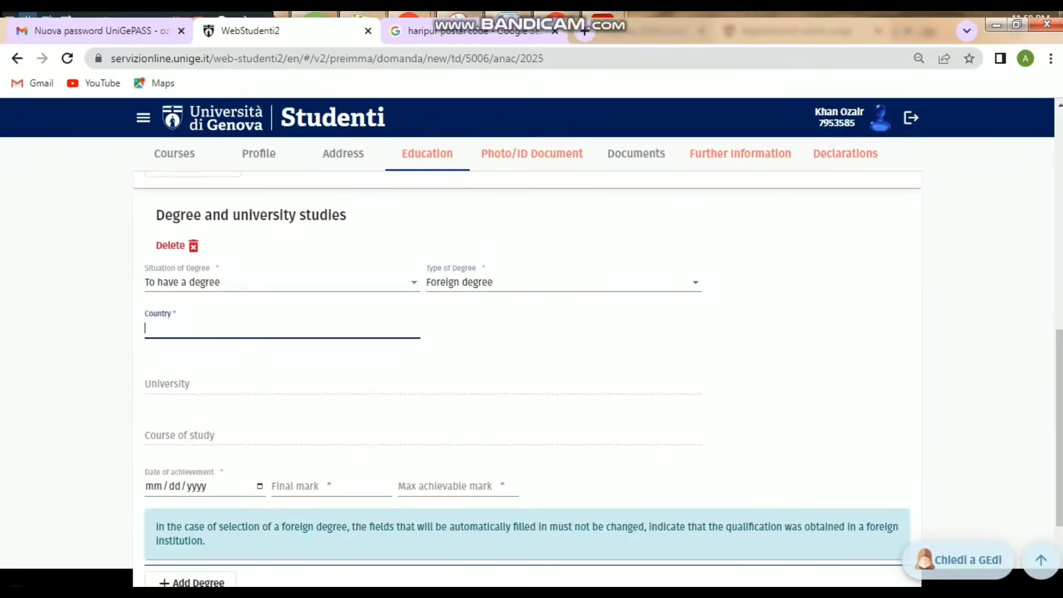
{"action": "type", "text": "paki"}
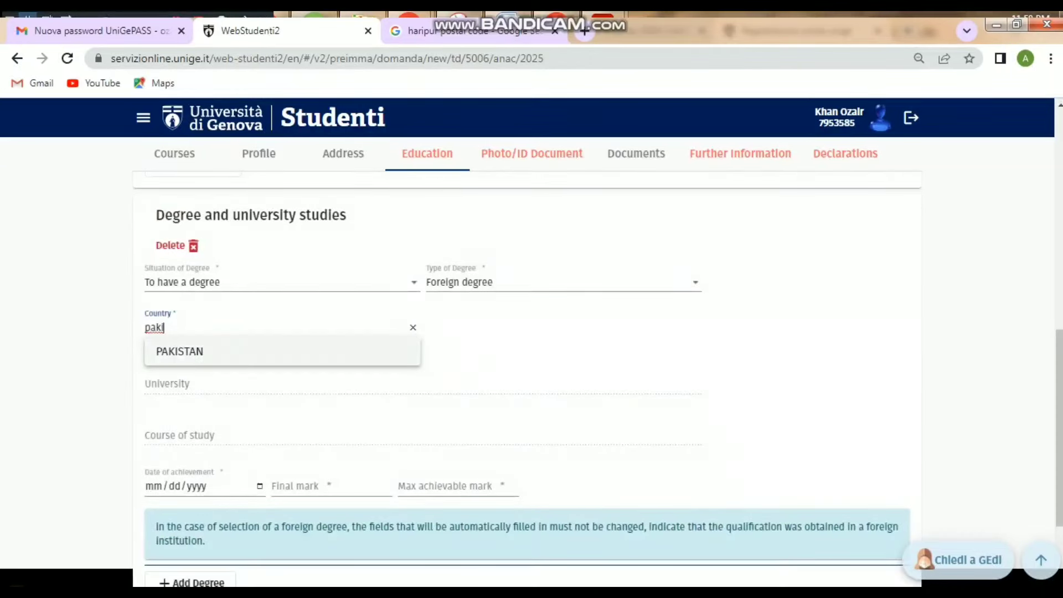
{"action": "left_click", "coordinate": [215, 352]}
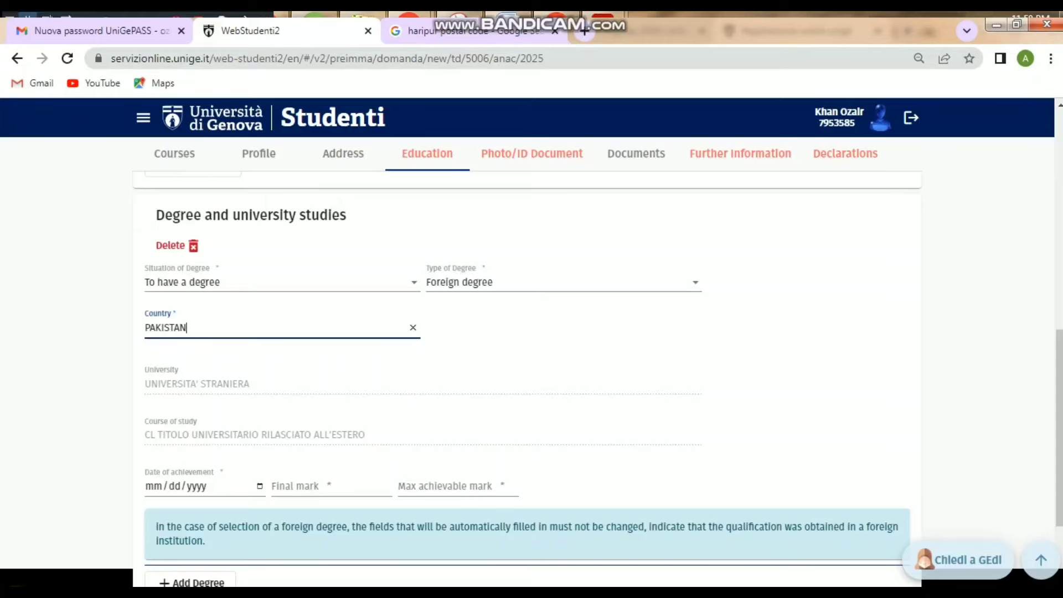
{"action": "scroll", "coordinate": [526, 332], "scroll_direction": "up", "scroll_amount": 10}
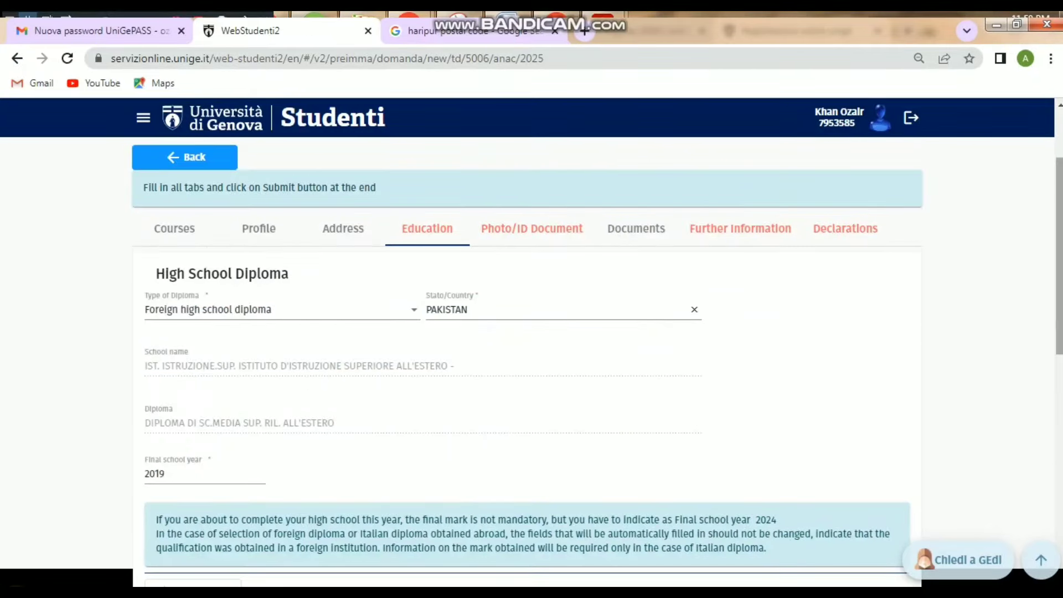
{"action": "scroll", "coordinate": [526, 360], "scroll_direction": "down", "scroll_amount": 8}
{"action": "scroll", "coordinate": [526, 360], "scroll_direction": "down", "scroll_amount": 2}
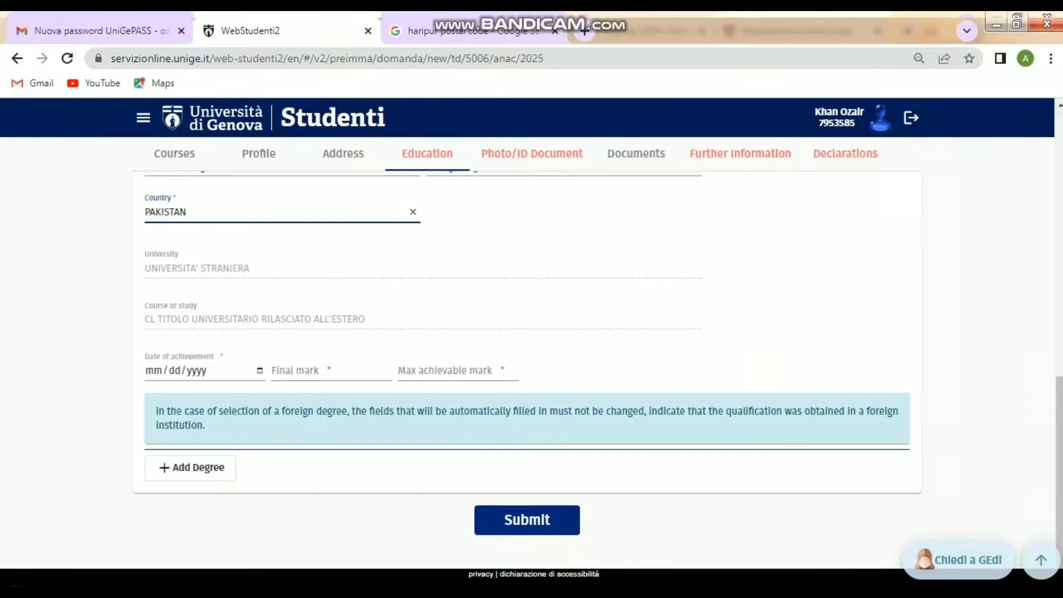
- Enter degree date 06/24/2023, final mark 4 and maximum mark 3.59, then submit
{"action": "left_click", "coordinate": [154, 370]}
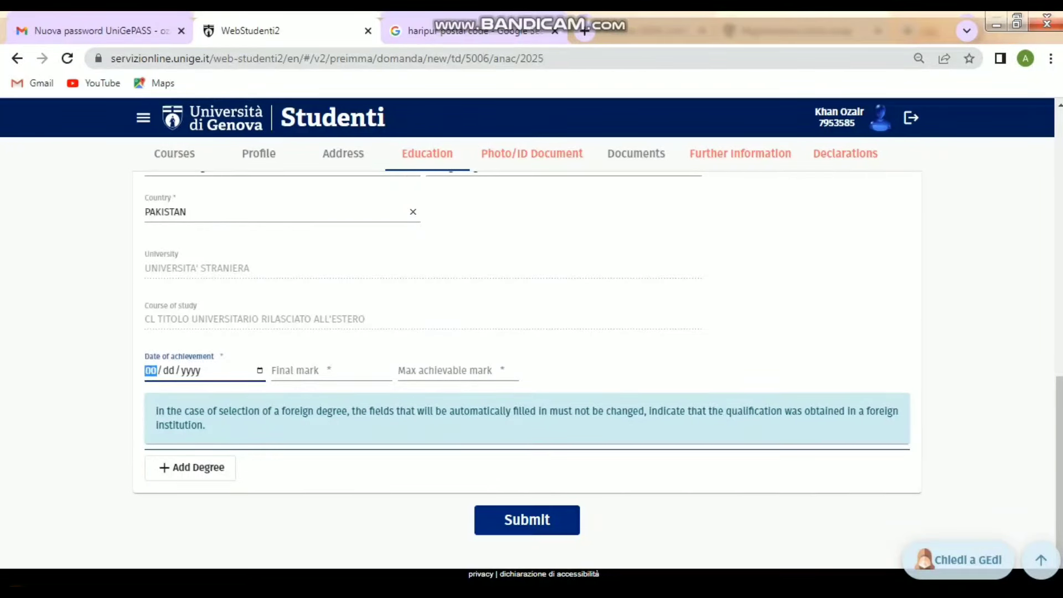
{"action": "type", "text": "06/24/2023"}
{"action": "left_click", "coordinate": [331, 370]}
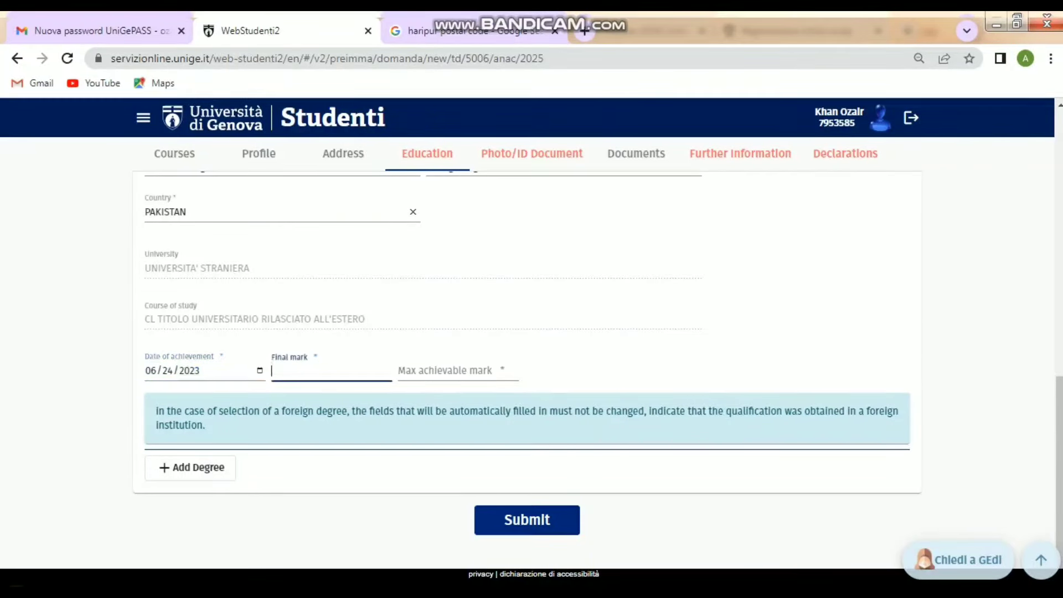
{"action": "type", "text": "5"}
{"action": "key", "text": "BackSpace"}
{"action": "type", "text": "4"}
{"action": "left_click", "coordinate": [458, 370]}
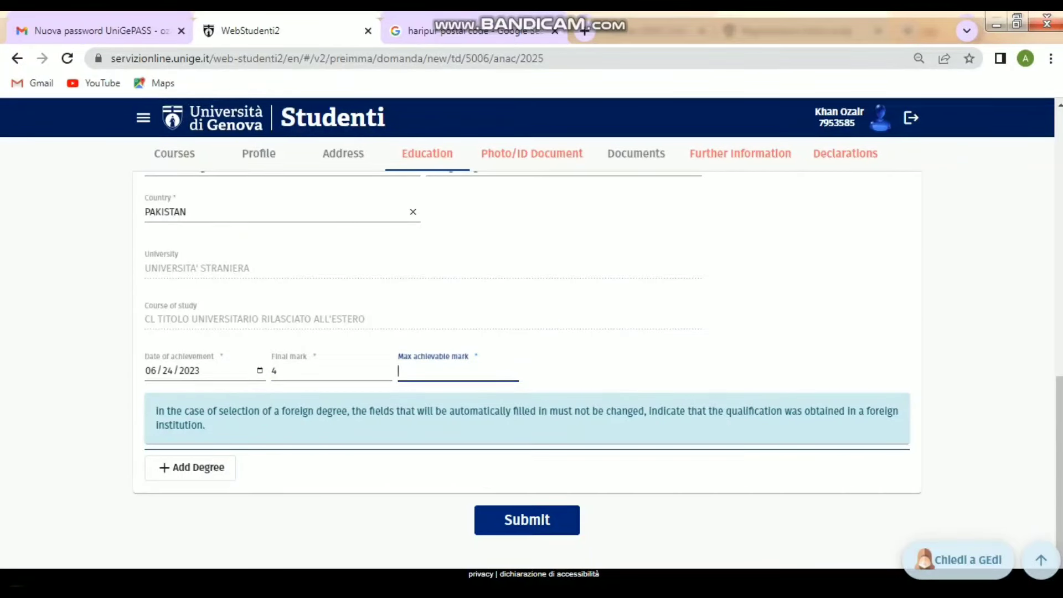
{"action": "type", "text": "3.59"}
{"action": "left_click", "coordinate": [620, 365]}
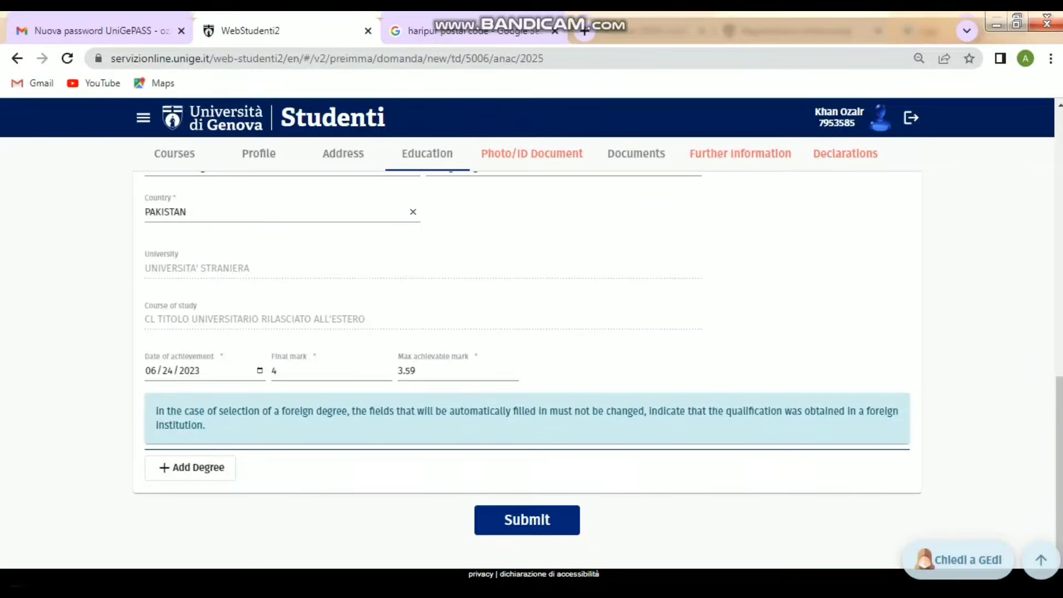
{"action": "left_click", "coordinate": [513, 520]}
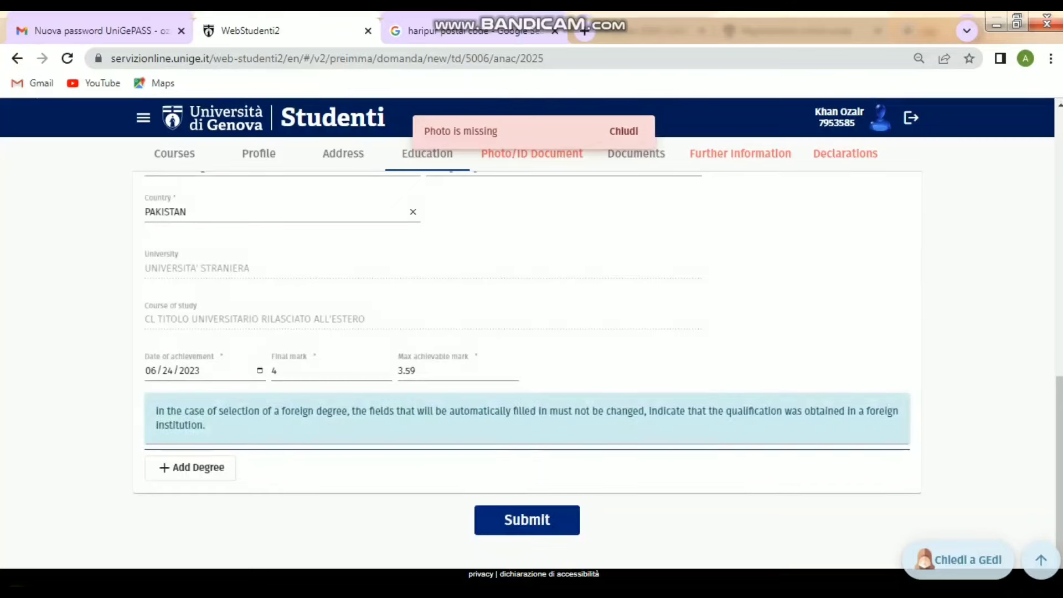
- Set Passport as the ID document type and submit the Photo/ID Document section
{"action": "left_click", "coordinate": [531, 154]}
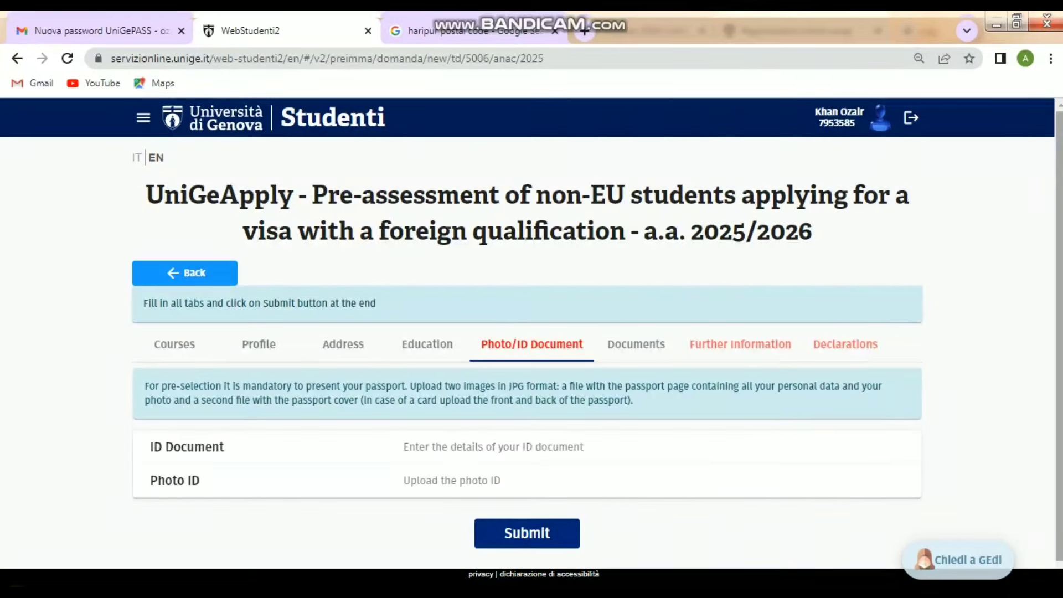
{"action": "scroll", "coordinate": [531, 437], "scroll_direction": "down", "scroll_amount": 1}
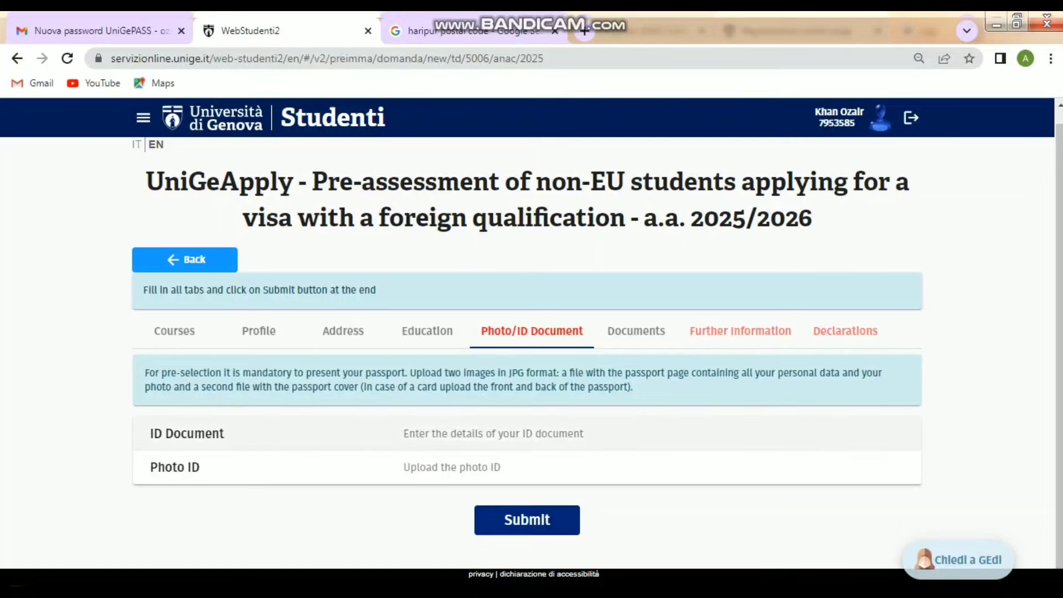
{"action": "left_click", "coordinate": [527, 433]}
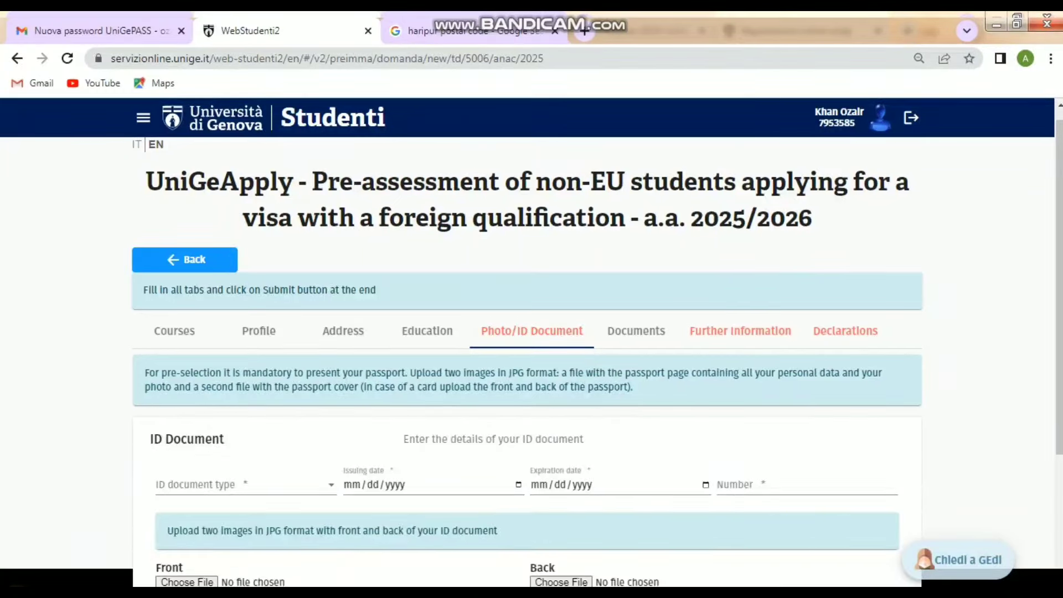
{"action": "scroll", "coordinate": [531, 354], "scroll_direction": "down", "scroll_amount": 3}
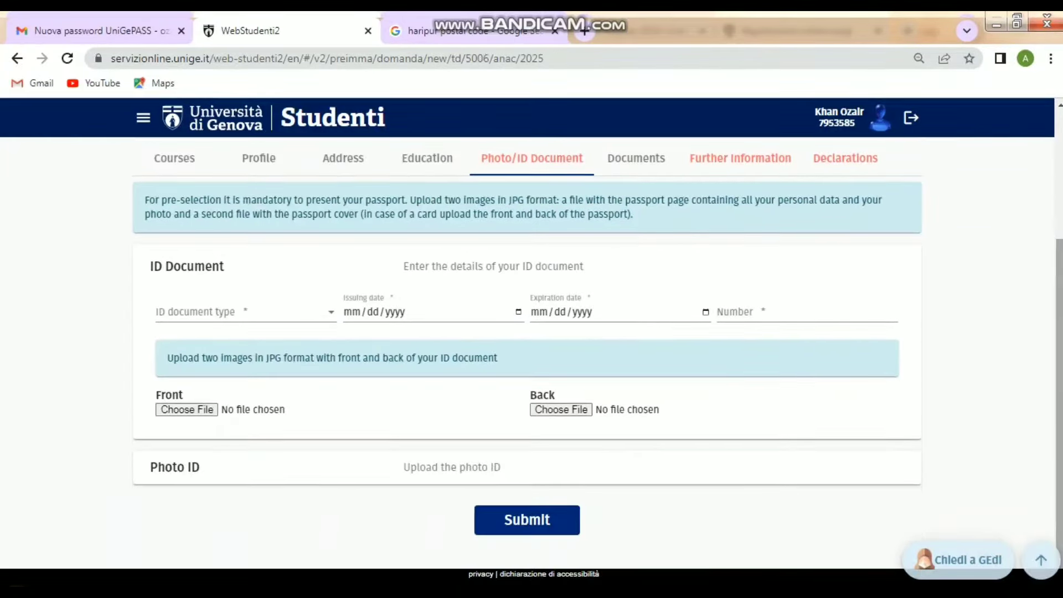
{"action": "left_click", "coordinate": [246, 312]}
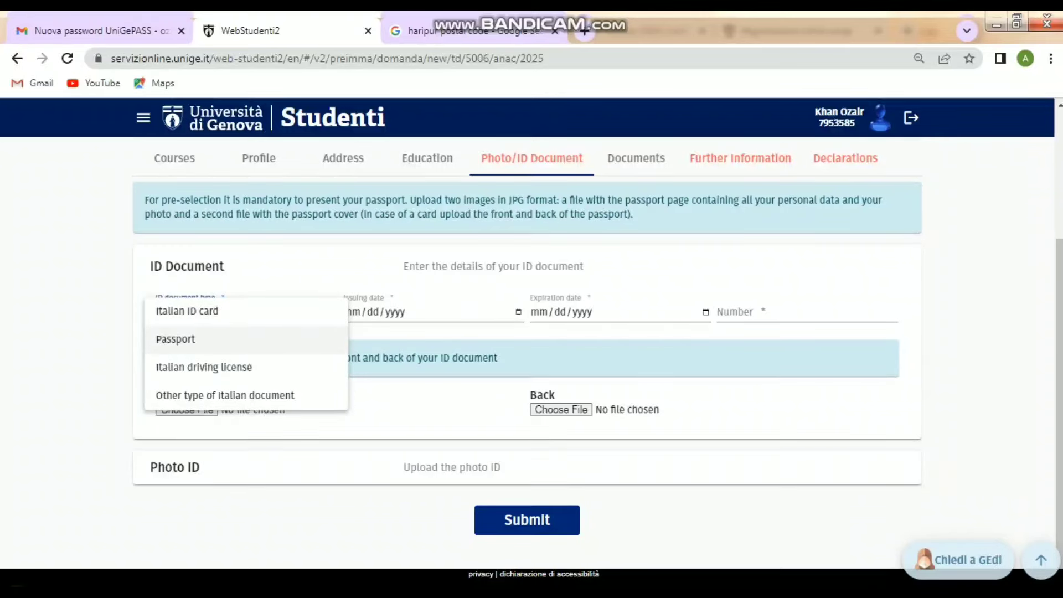
{"action": "left_click", "coordinate": [222, 339]}
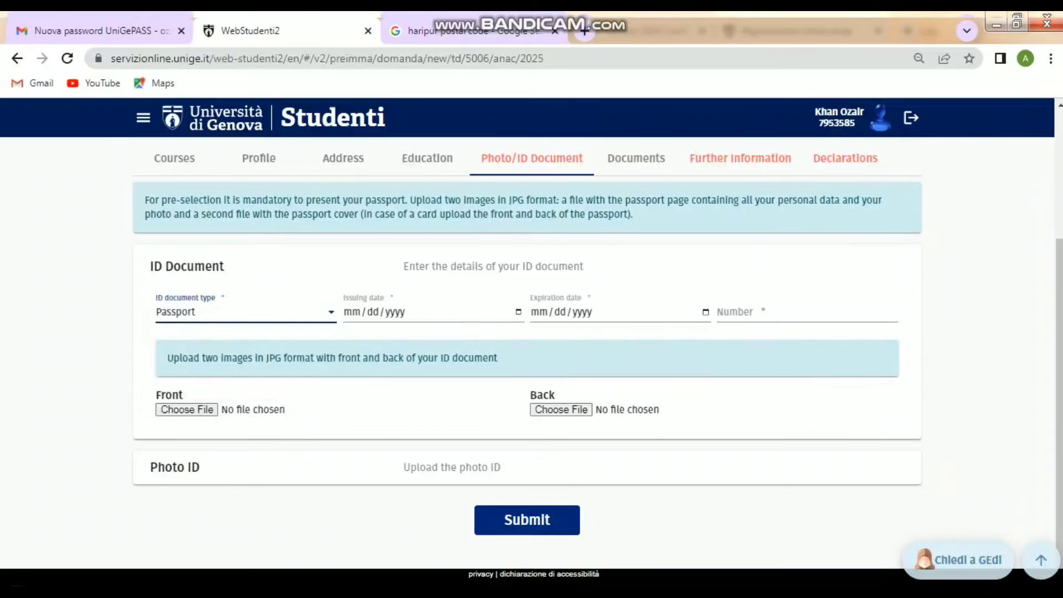
{"action": "key", "text": "Tab"}
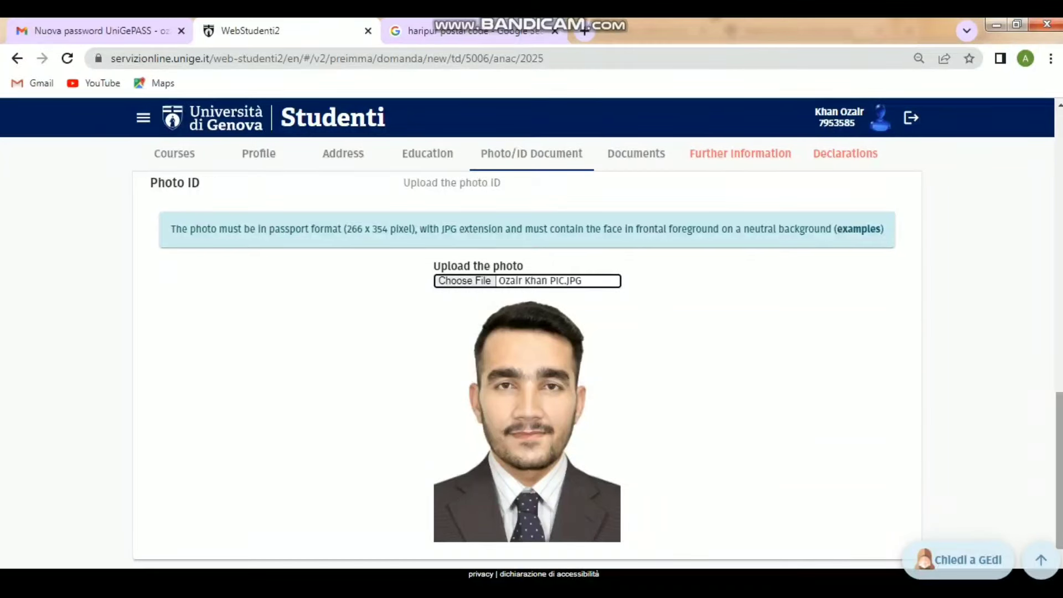
{"action": "scroll", "coordinate": [527, 360], "scroll_direction": "down", "scroll_amount": 1}
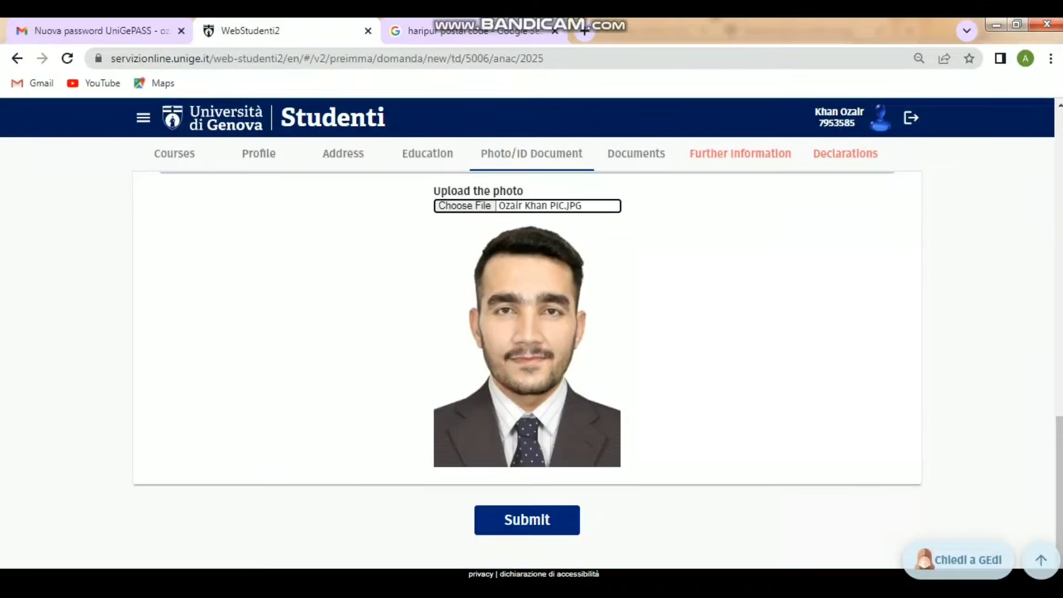
{"action": "left_click", "coordinate": [527, 520]}
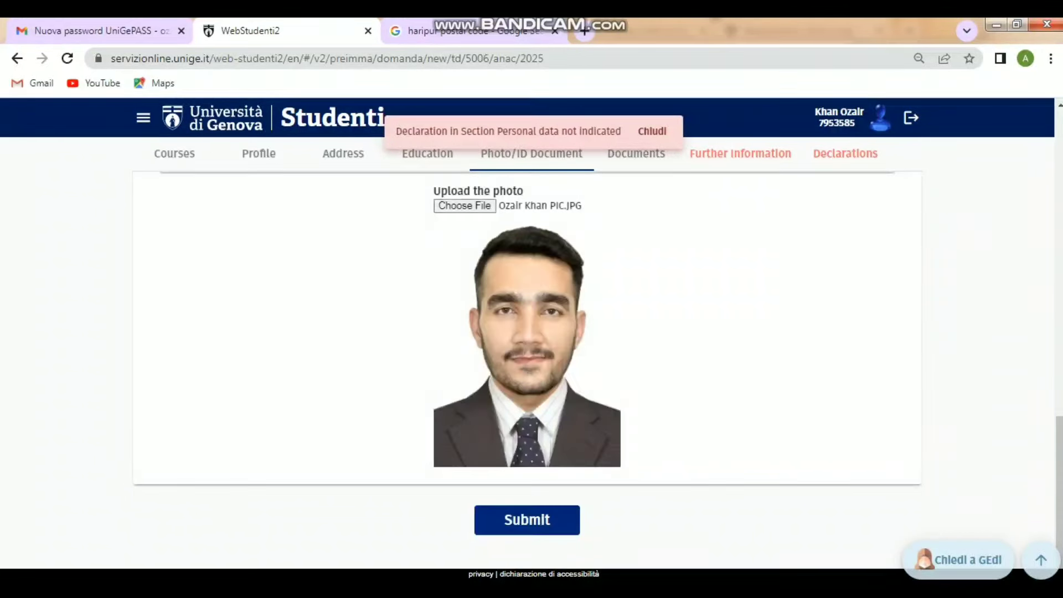
{"action": "left_click", "coordinate": [652, 131]}
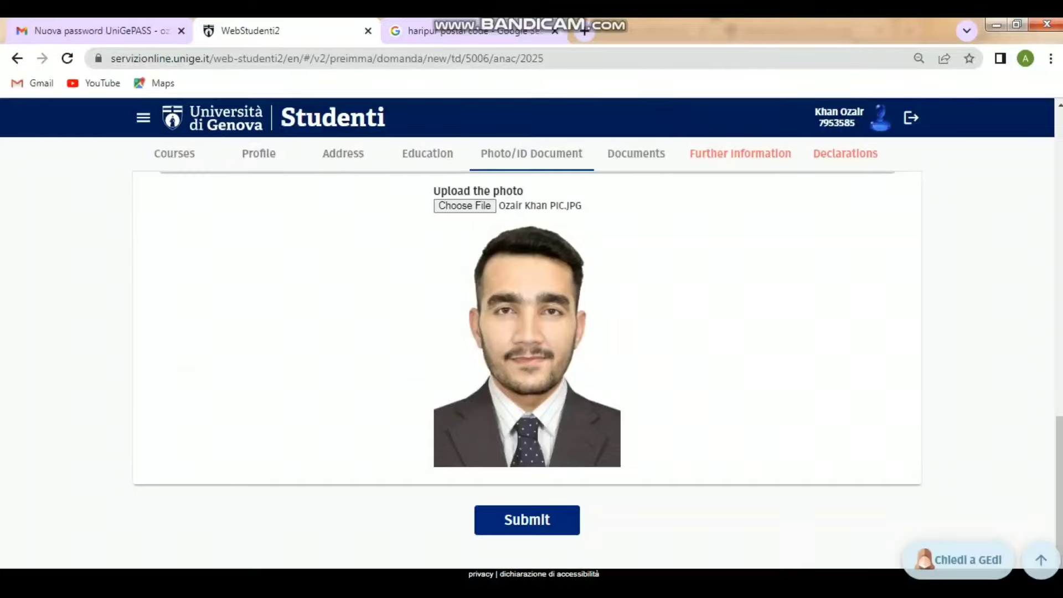
- Upload the English language certification PDF in the Documents section
{"action": "left_click", "coordinate": [636, 154]}
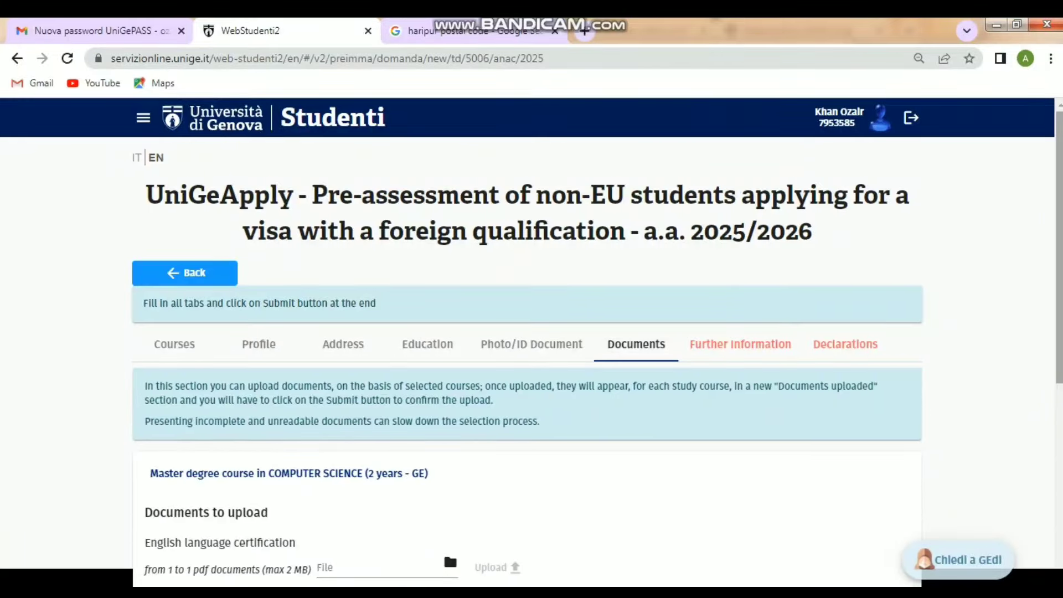
{"action": "scroll", "coordinate": [526, 354], "scroll_direction": "down", "scroll_amount": 6}
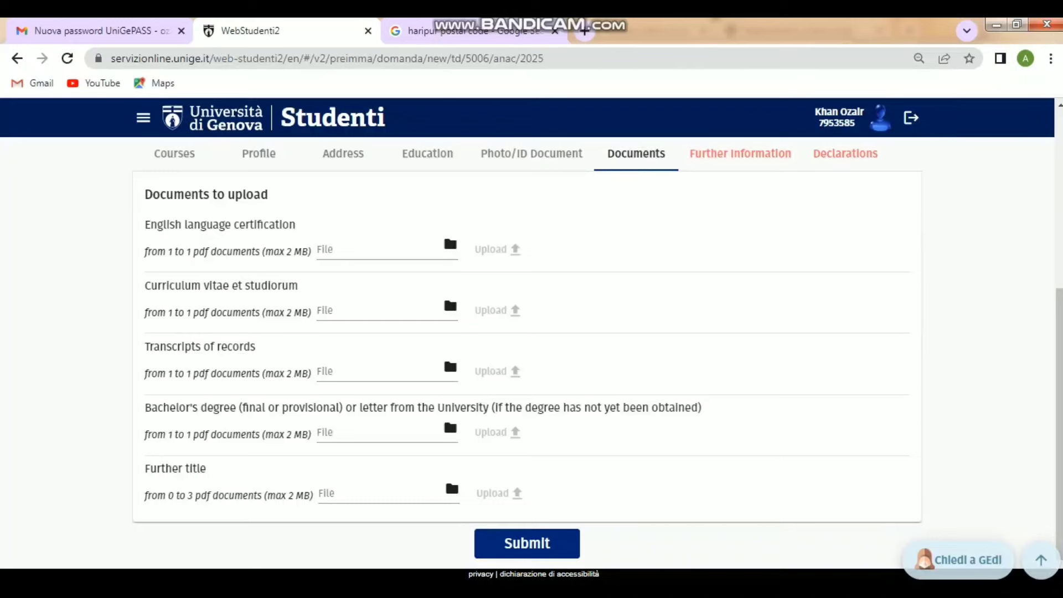
{"action": "left_click", "coordinate": [449, 245]}
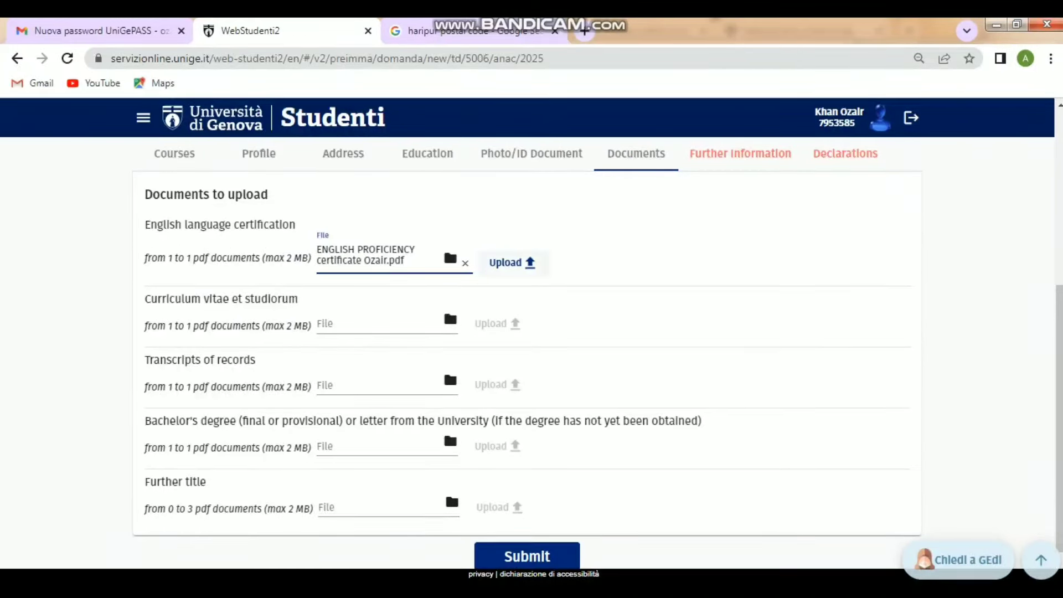
{"action": "left_click", "coordinate": [511, 262]}
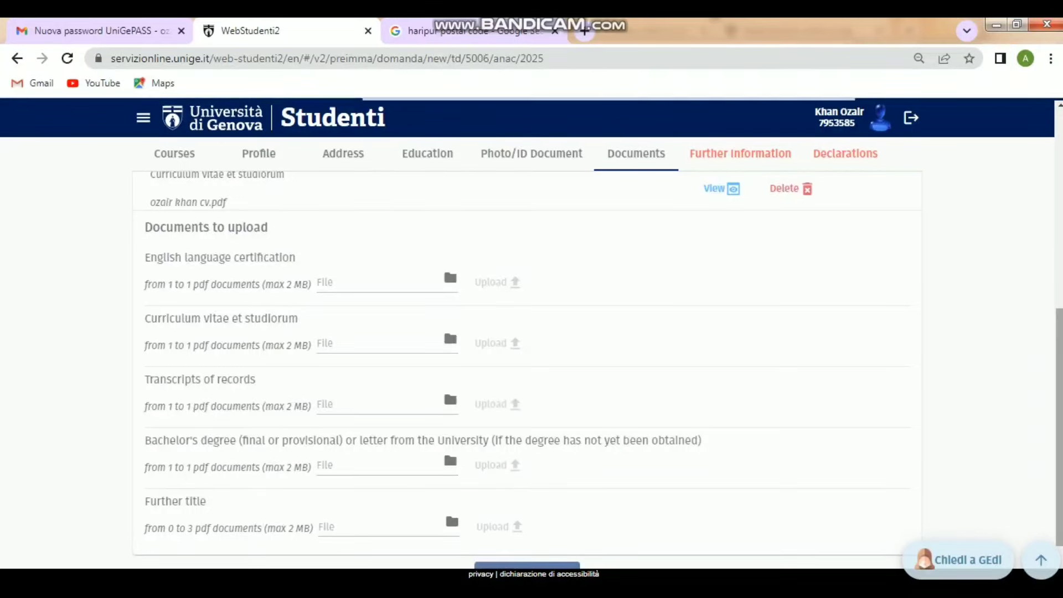
{"action": "left_click_drag", "start_coordinate": [1058, 426], "coordinate": [1058, 453]}
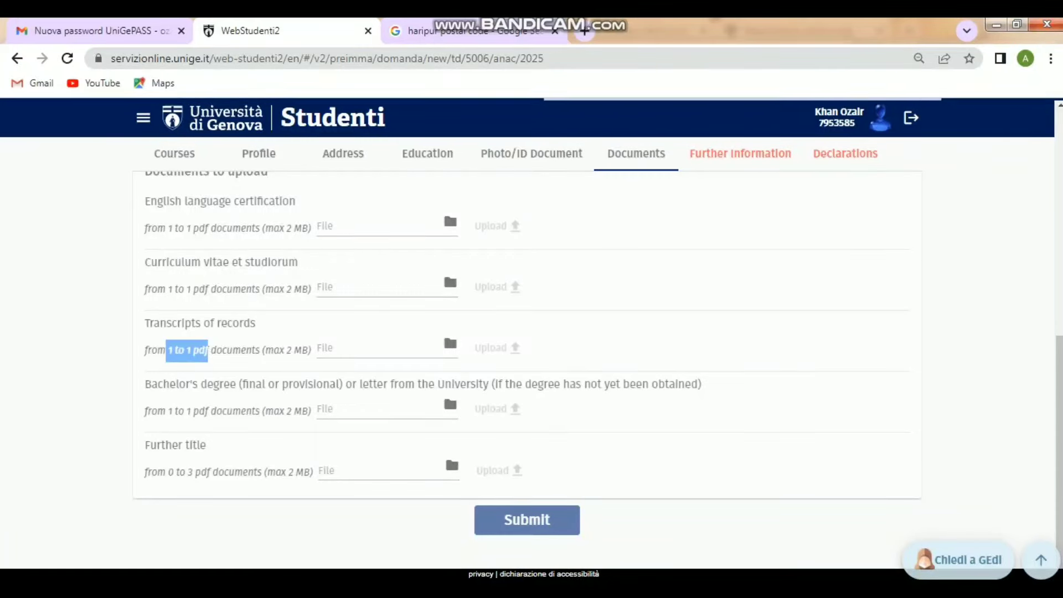
{"action": "left_click_drag", "start_coordinate": [168, 290], "coordinate": [173, 289]}
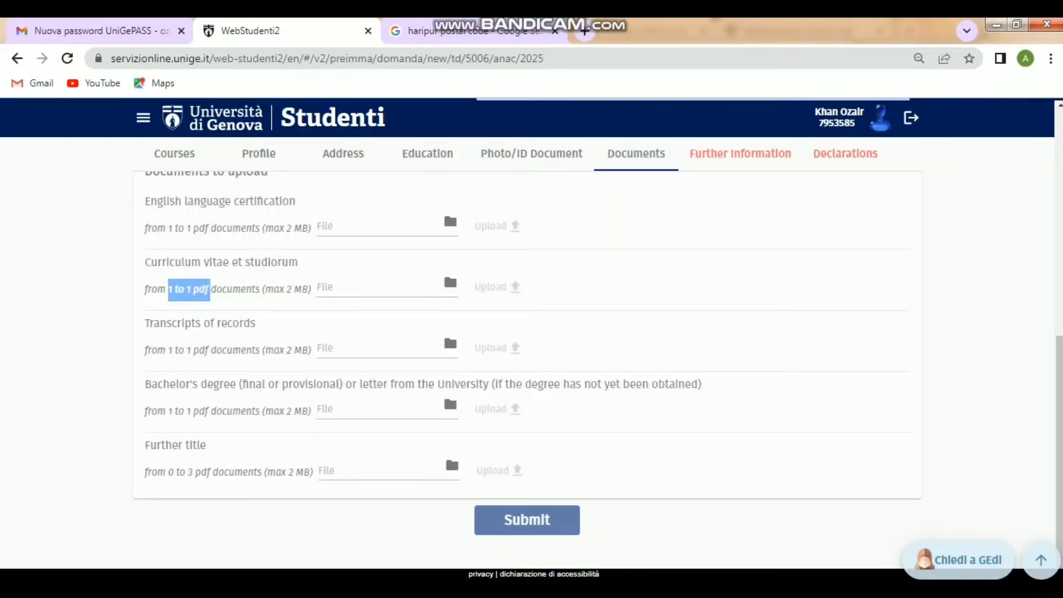
{"action": "left_click_drag", "start_coordinate": [168, 472], "coordinate": [195, 472]}
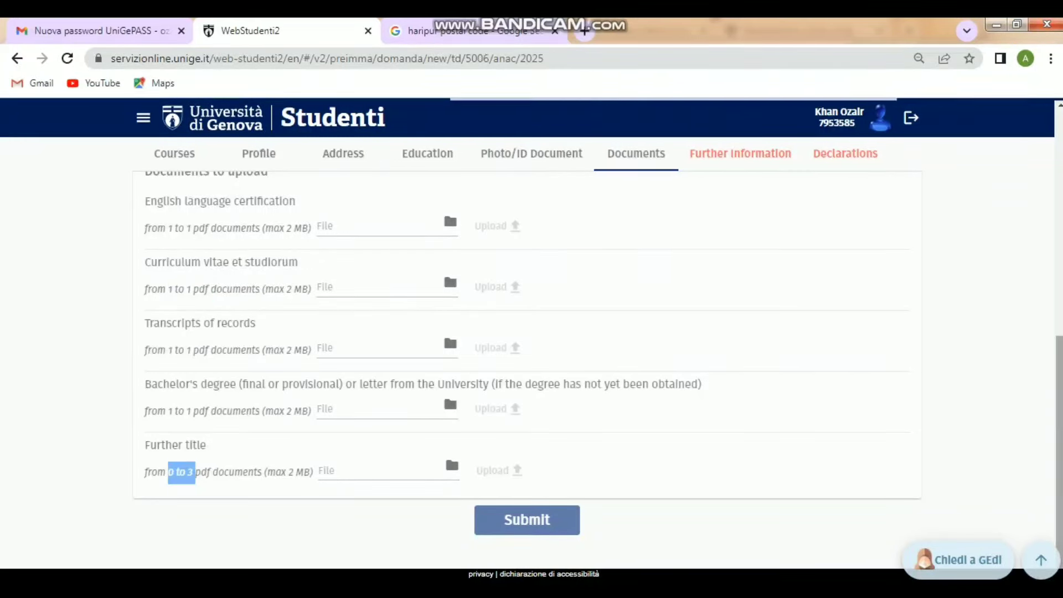
{"action": "scroll", "coordinate": [527, 354], "scroll_direction": "up", "scroll_amount": 5}
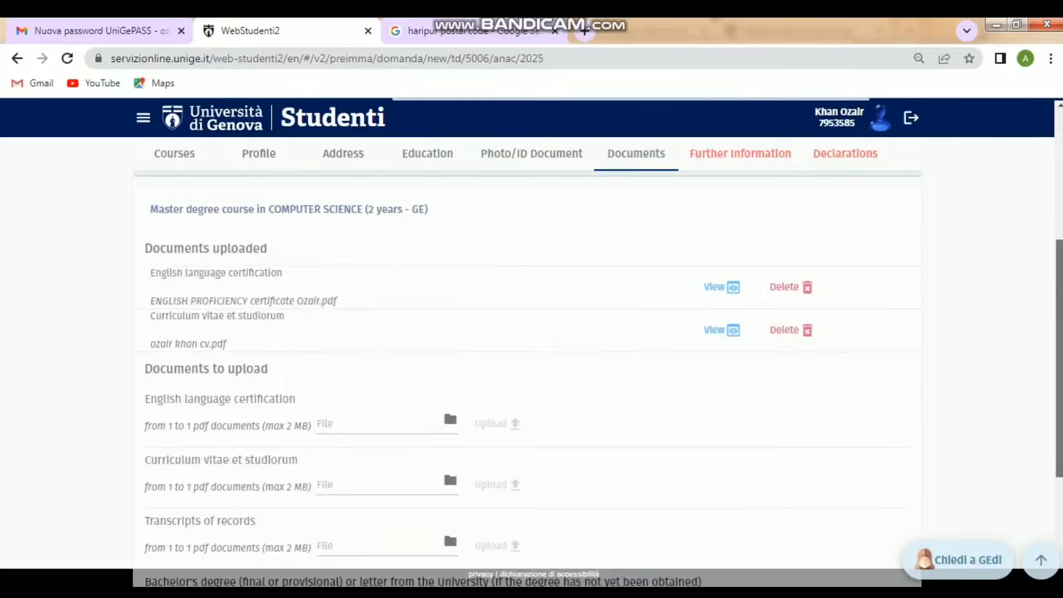
{"action": "scroll", "coordinate": [527, 354], "scroll_direction": "down", "scroll_amount": 5}
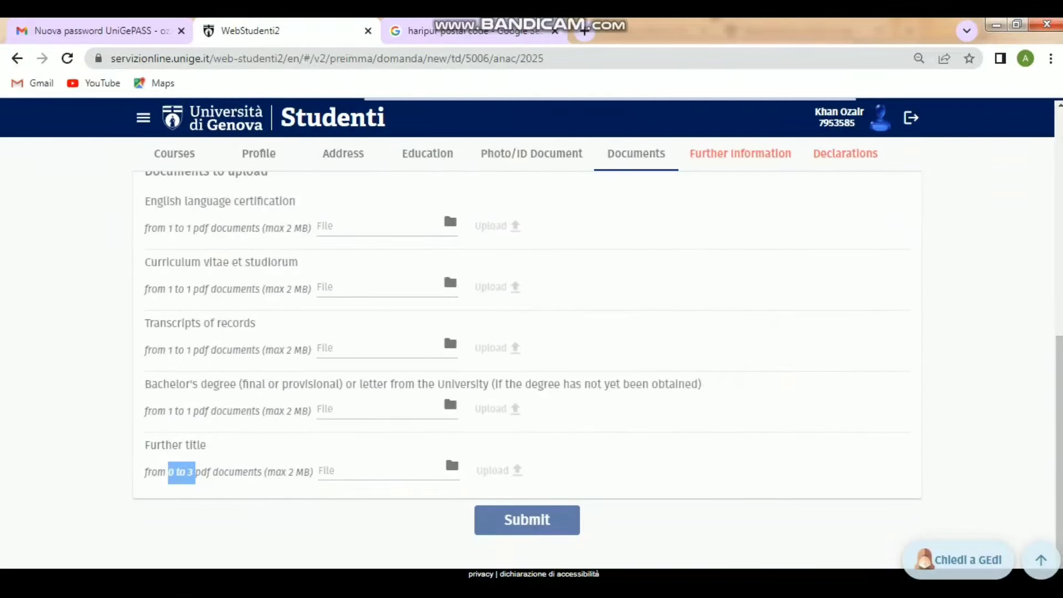
{"action": "left_click", "coordinate": [195, 472]}
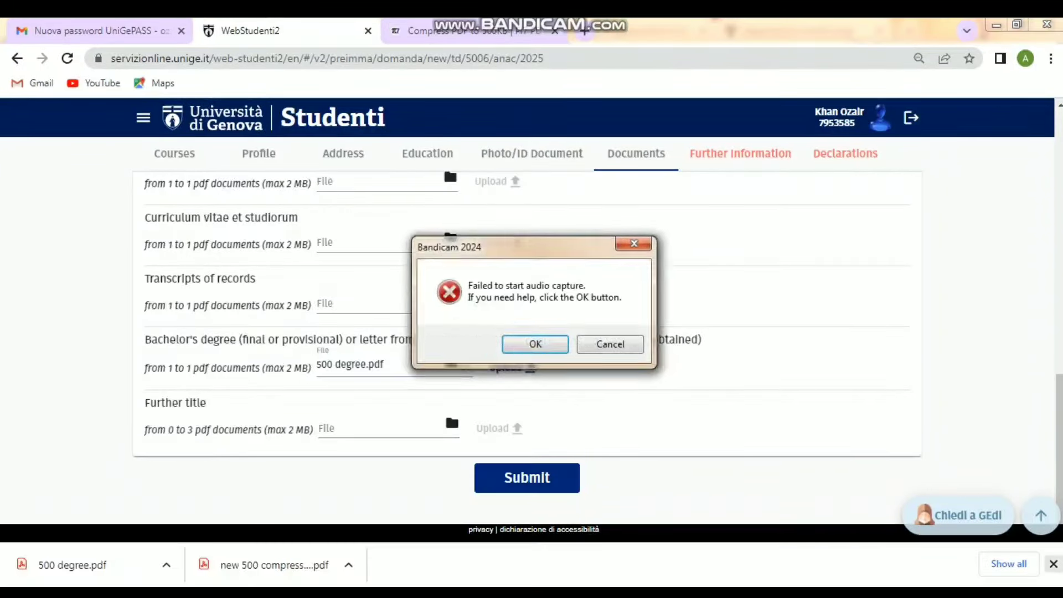
- Upload 500 degree.pdf as the Bachelor's degree file and check the uploaded documents list
{"action": "key", "text": "Return"}
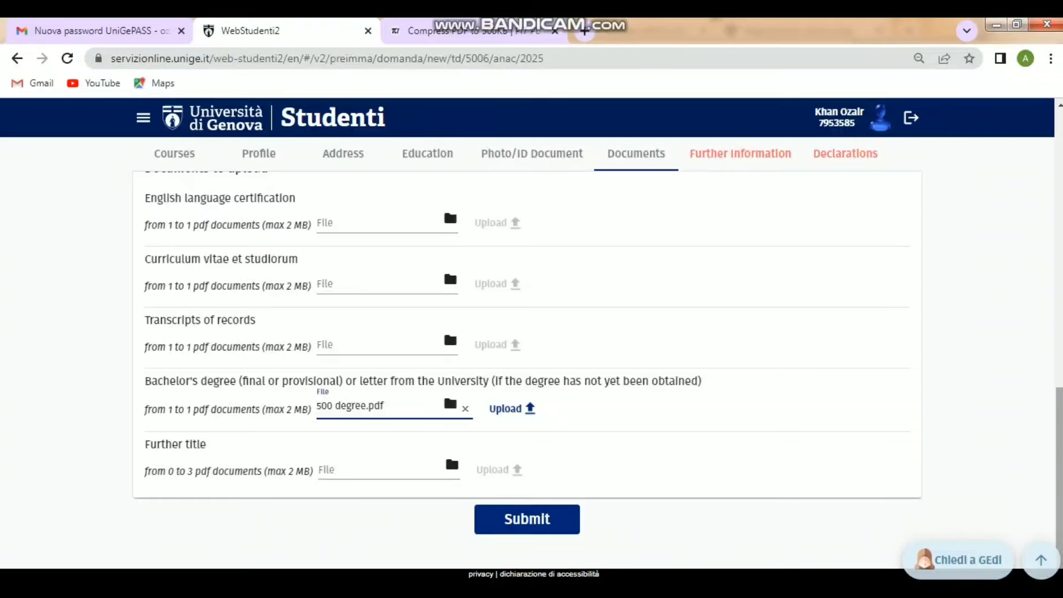
{"action": "scroll", "coordinate": [527, 379], "scroll_direction": "up", "scroll_amount": 10}
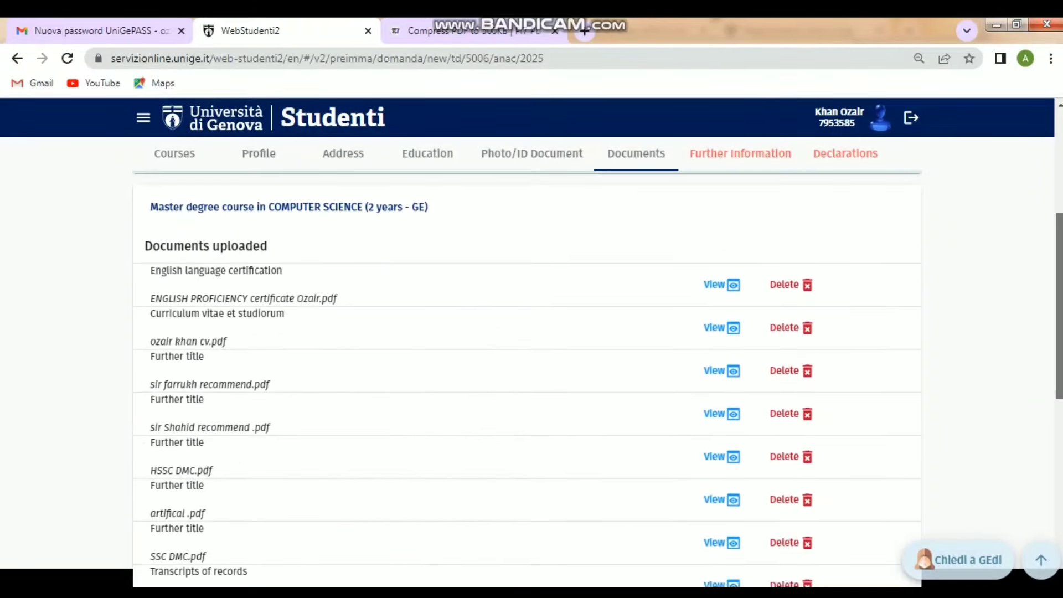
{"action": "scroll", "coordinate": [527, 379], "scroll_direction": "down", "scroll_amount": 3}
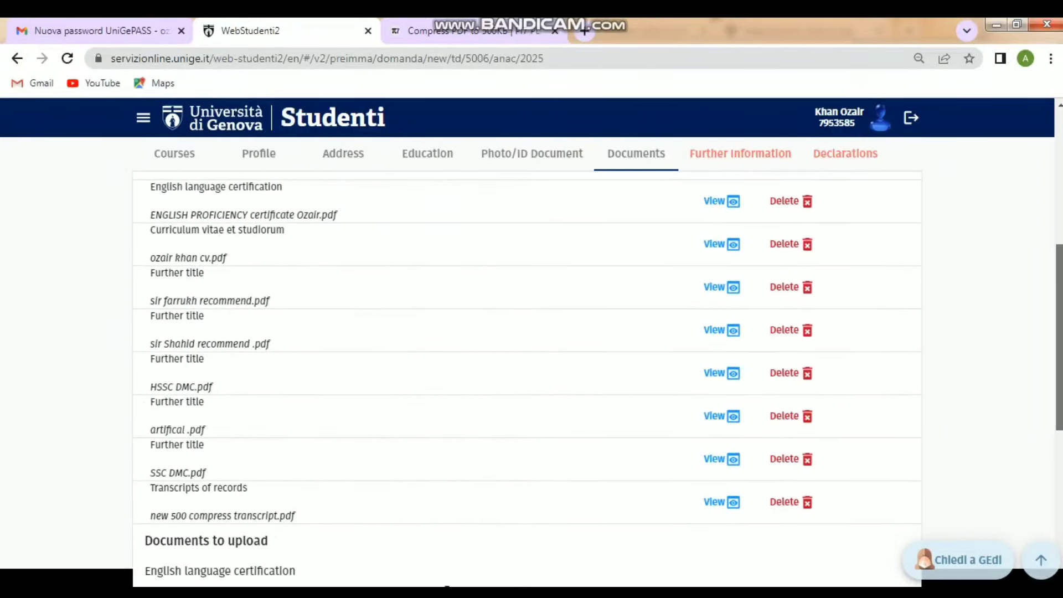
{"action": "scroll", "coordinate": [527, 379], "scroll_direction": "down", "scroll_amount": 5}
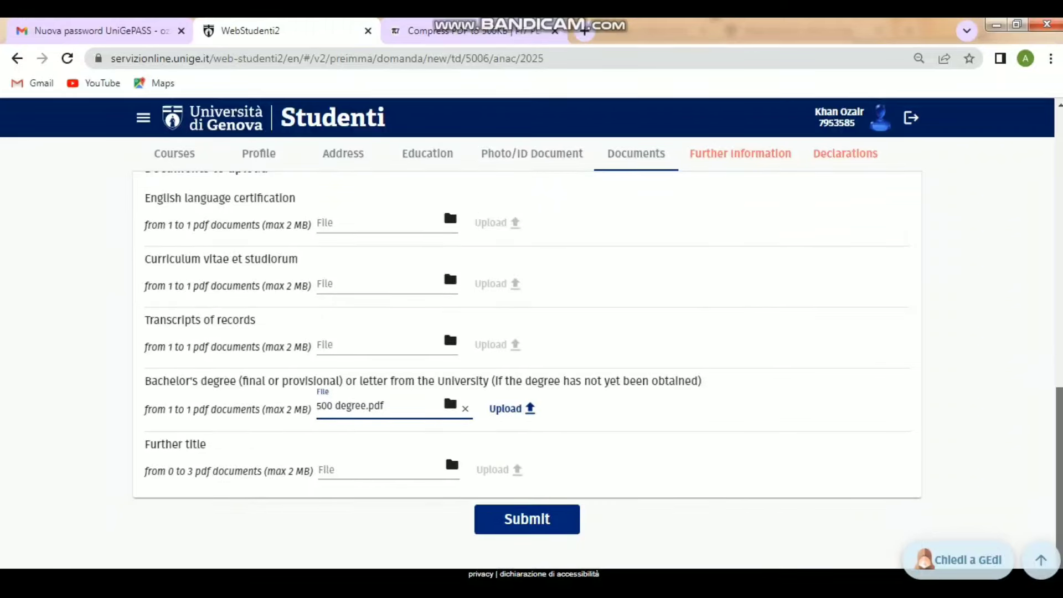
{"action": "left_click", "coordinate": [512, 409]}
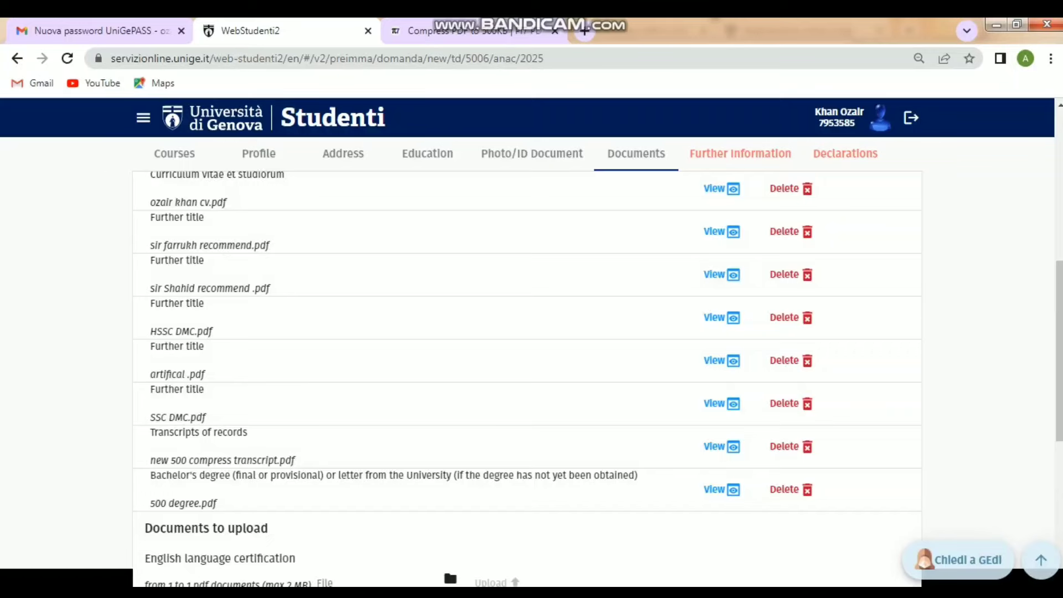
{"action": "scroll", "coordinate": [527, 377], "scroll_direction": "down", "scroll_amount": 6}
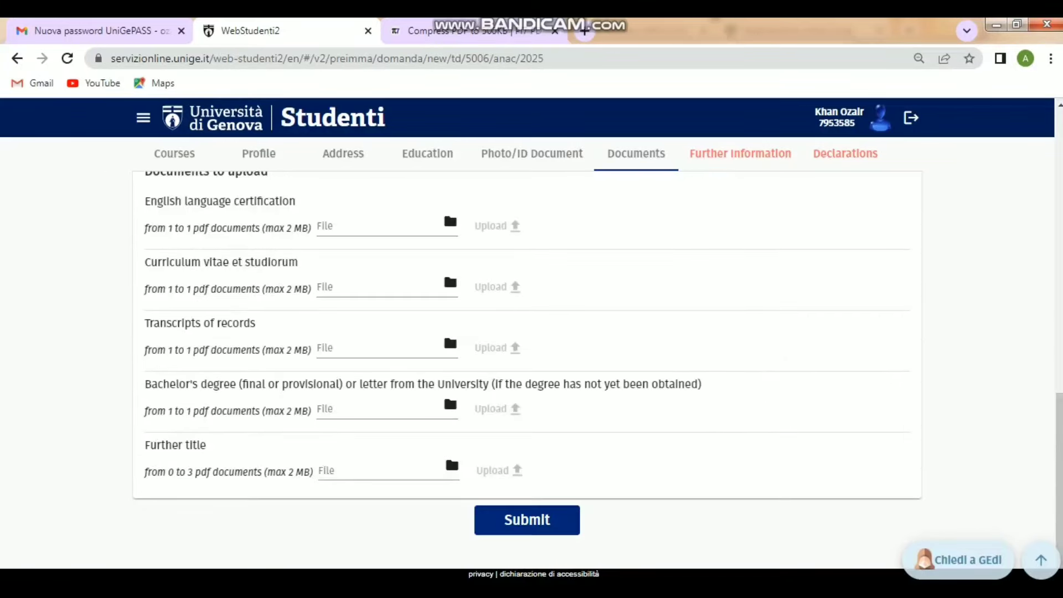
- Submit the uploaded documents and enter the CGPA (3.59) in Further Information
{"action": "left_click", "coordinate": [538, 520]}
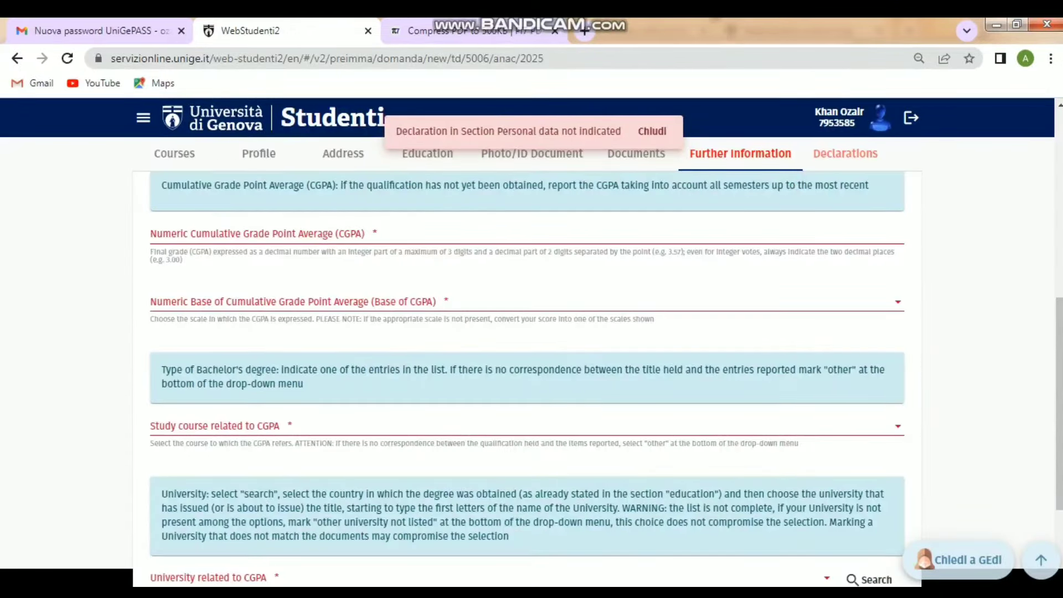
{"action": "left_click_drag", "start_coordinate": [1058, 403], "coordinate": [1058, 327]}
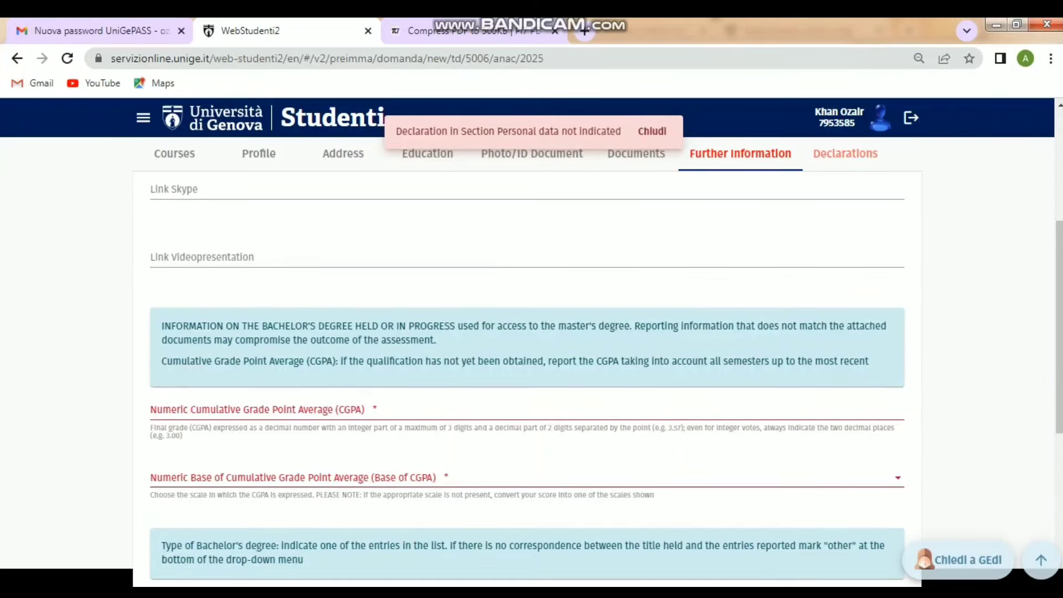
{"action": "left_click", "coordinate": [354, 411]}
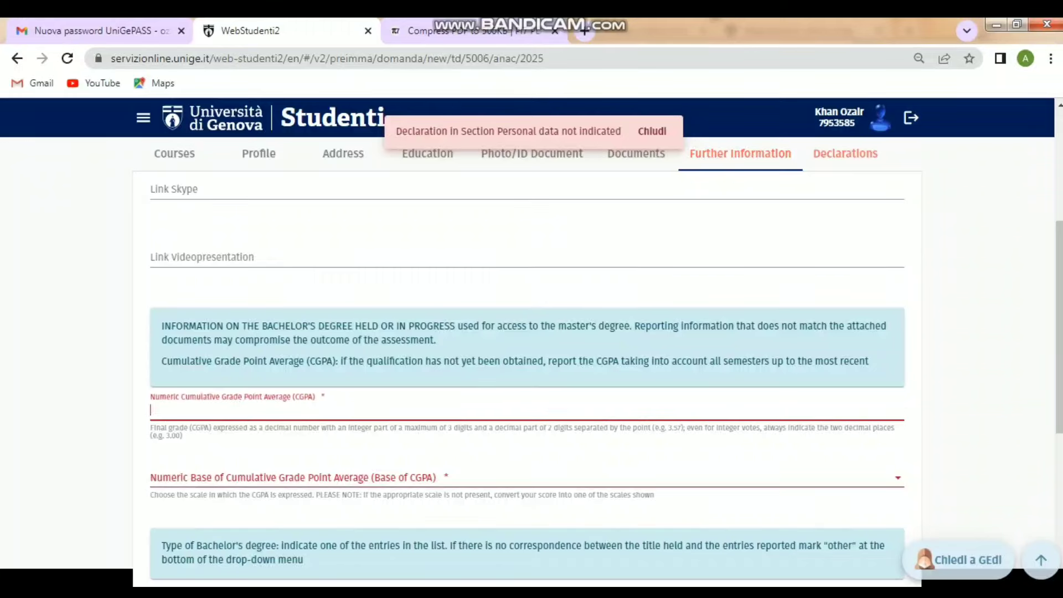
{"action": "type", "text": "3.59"}
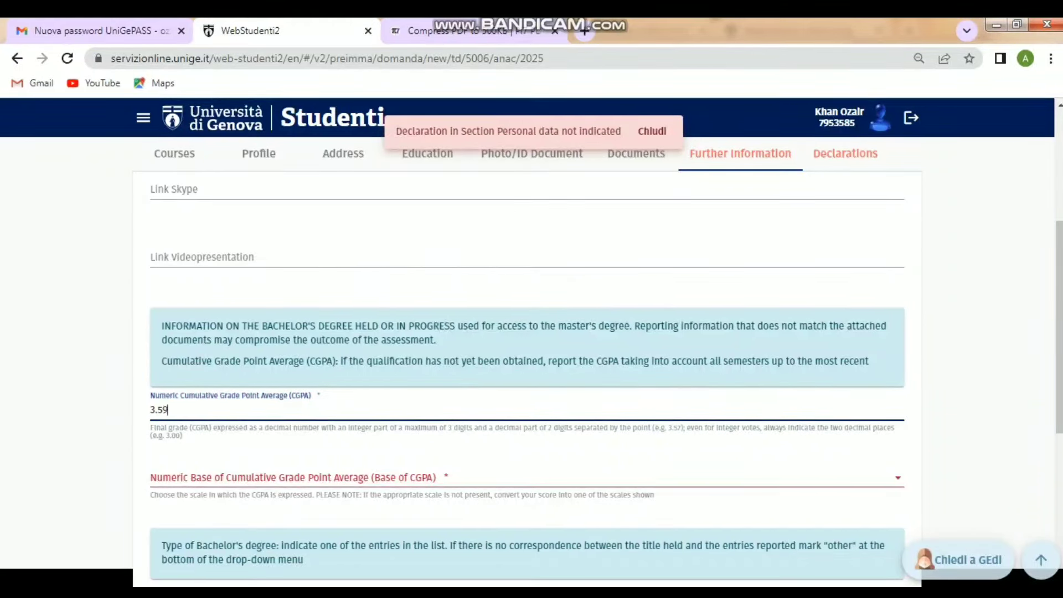
- Set the CGPA base to 0 - 4 and study course to Computer science (BComSc, BCS, BS, BSc)
{"action": "left_click", "coordinate": [355, 476]}
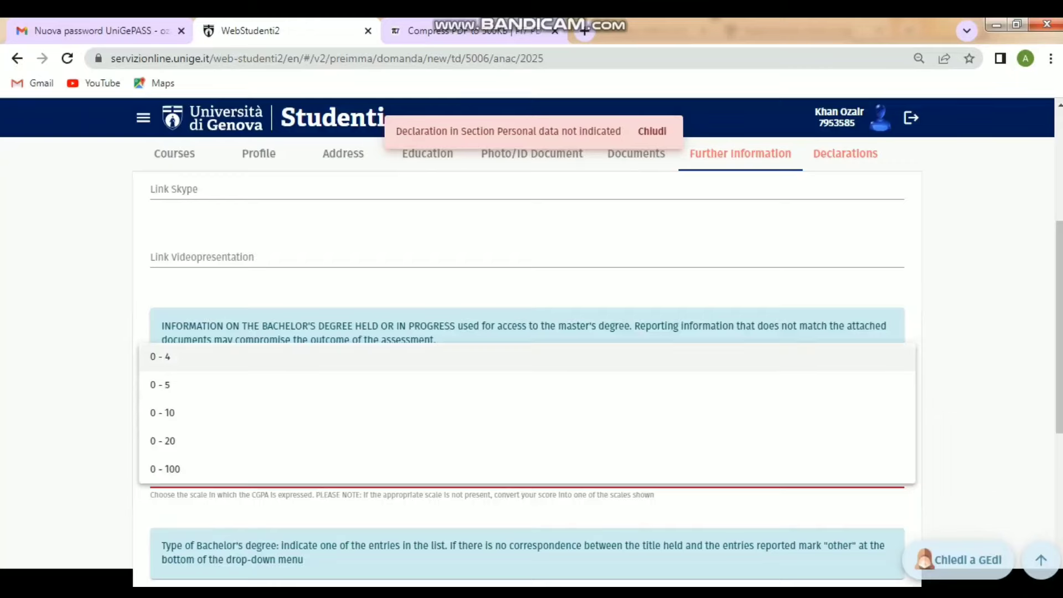
{"action": "left_click", "coordinate": [355, 356]}
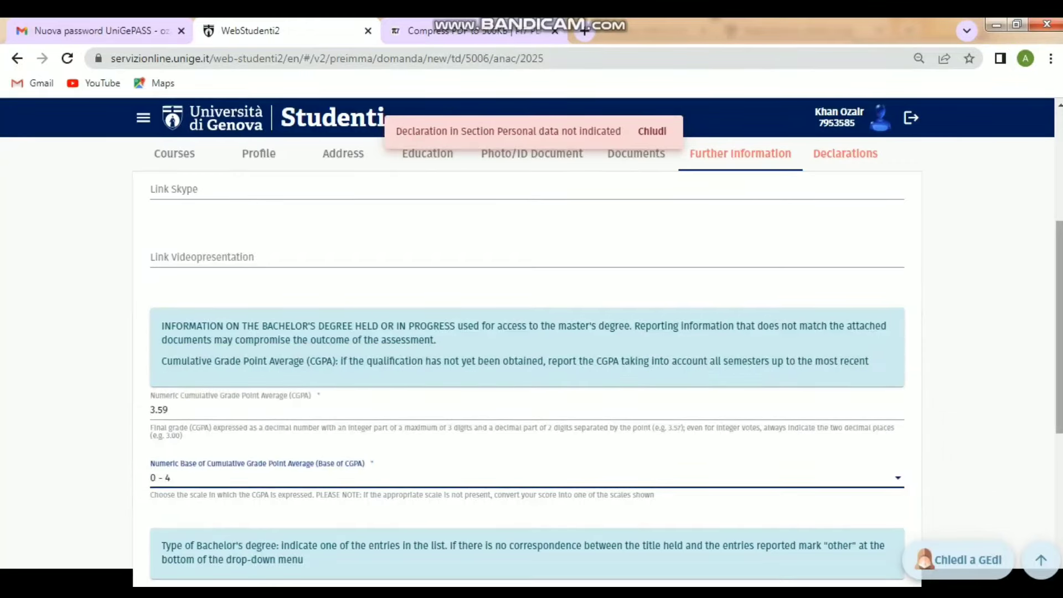
{"action": "scroll", "coordinate": [527, 354], "scroll_direction": "down", "scroll_amount": 5}
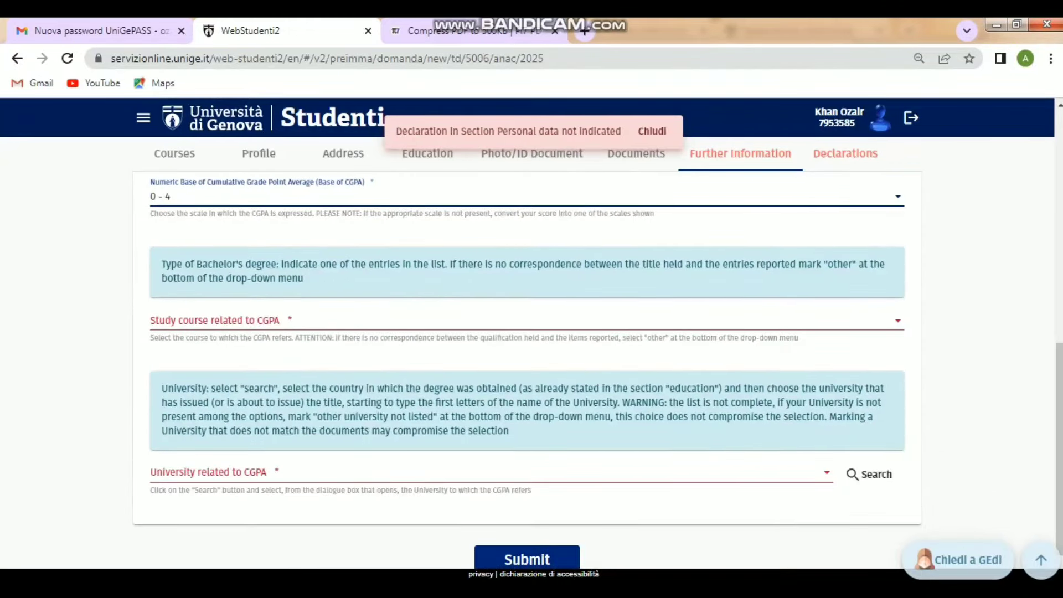
{"action": "left_click", "coordinate": [527, 321]}
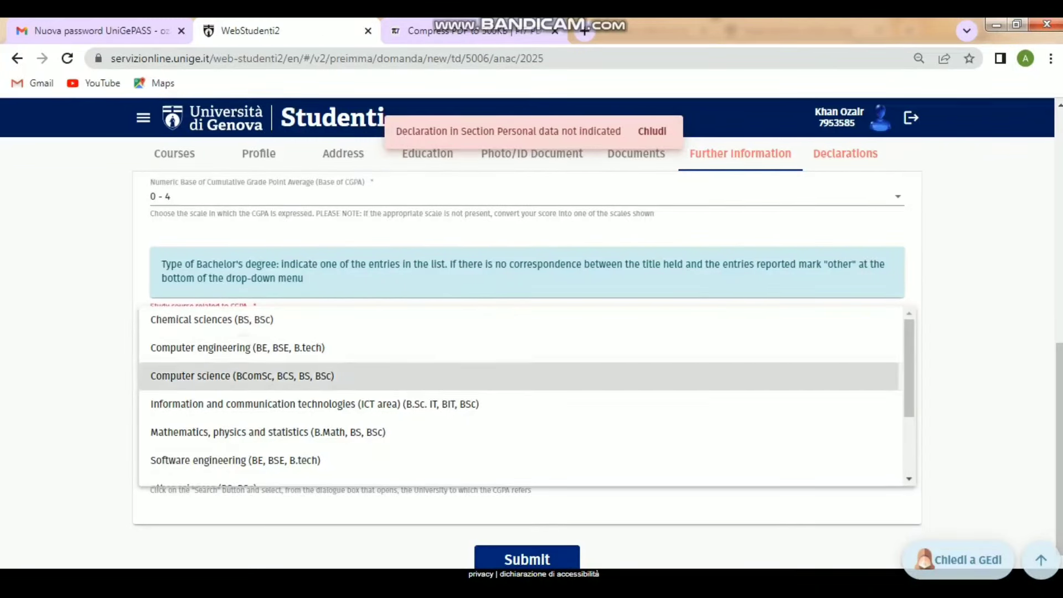
{"action": "left_click", "coordinate": [242, 375]}
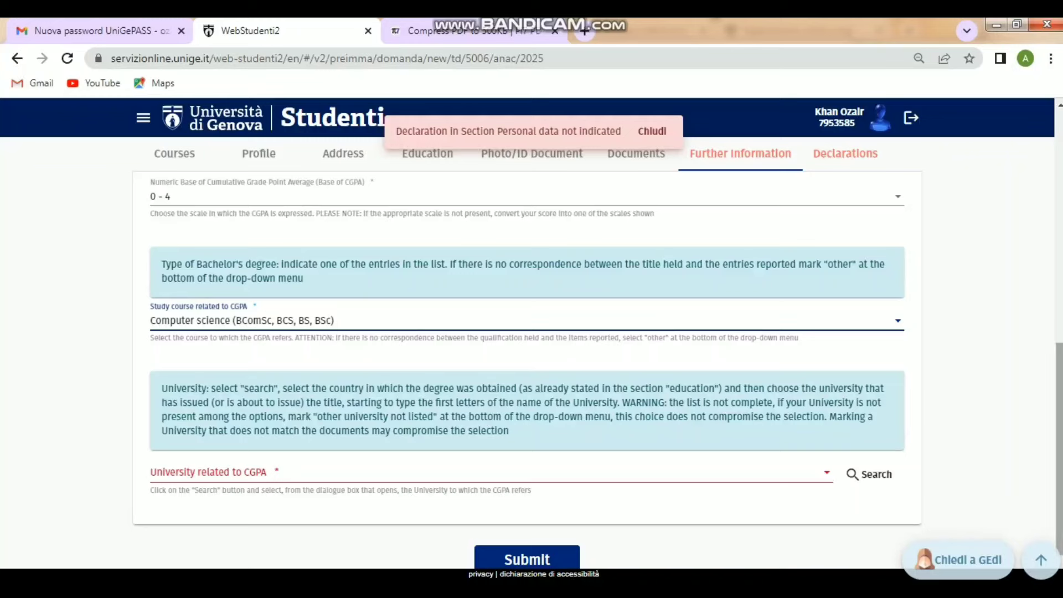
{"action": "left_click_drag", "start_coordinate": [161, 403], "coordinate": [863, 433]}
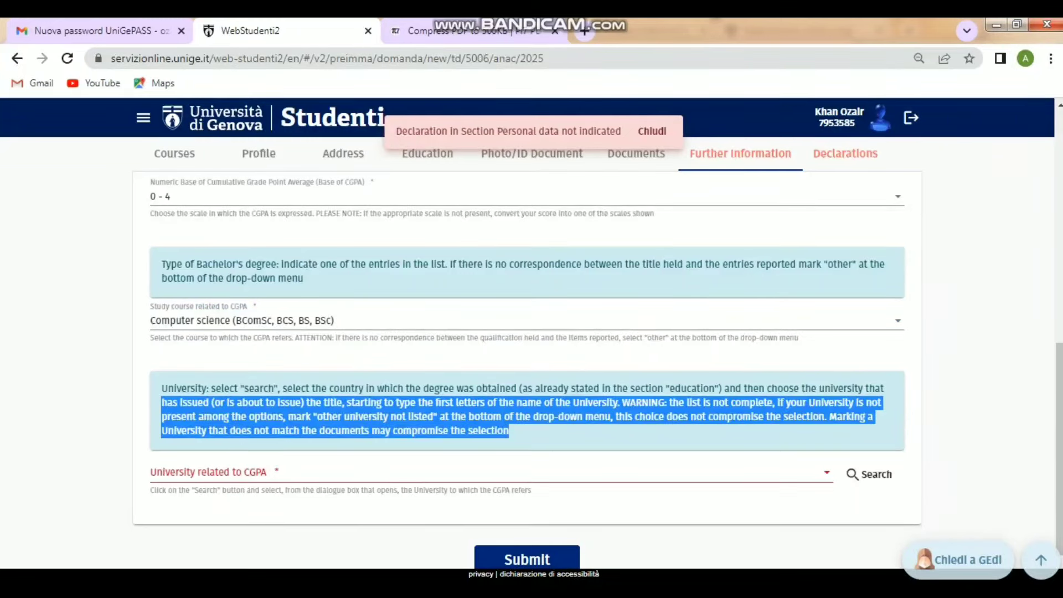
{"action": "left_click", "coordinate": [720, 434]}
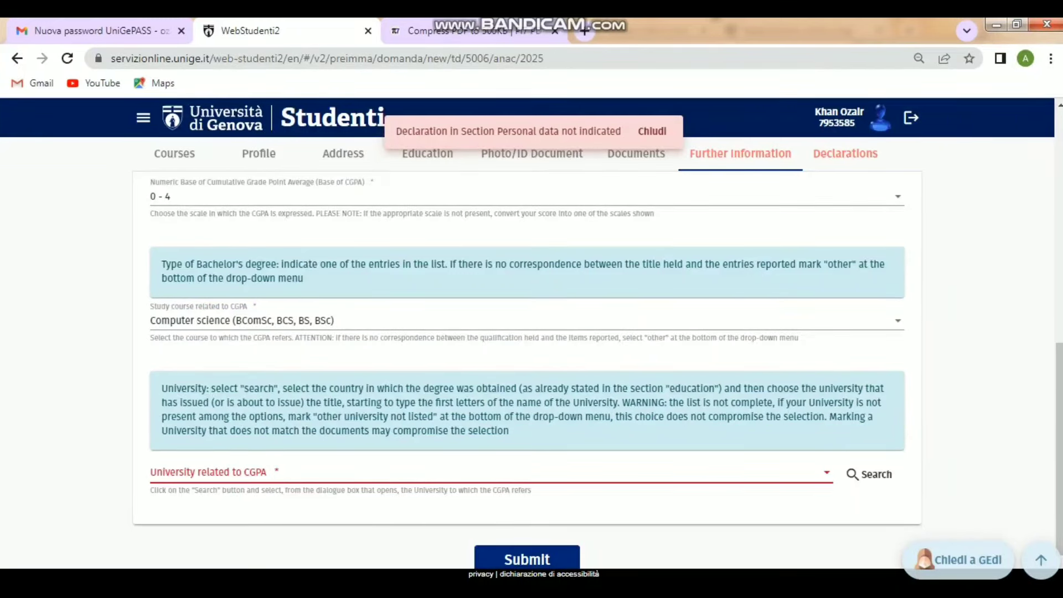
- Insert University of Haripur, Pakistan, as the university related to the CGPA
{"action": "left_click", "coordinate": [868, 474]}
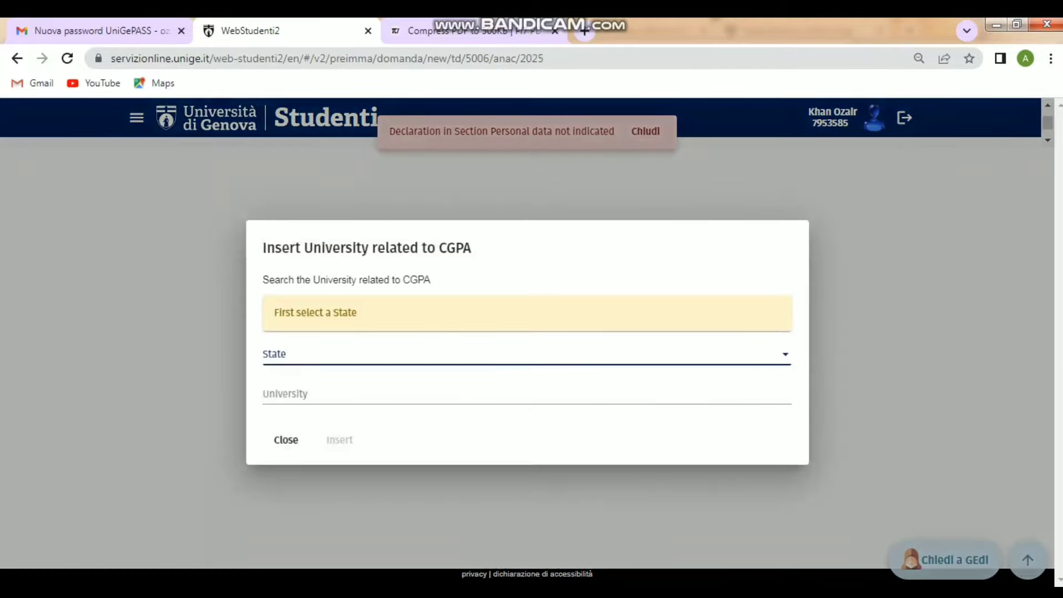
{"action": "left_click", "coordinate": [527, 355]}
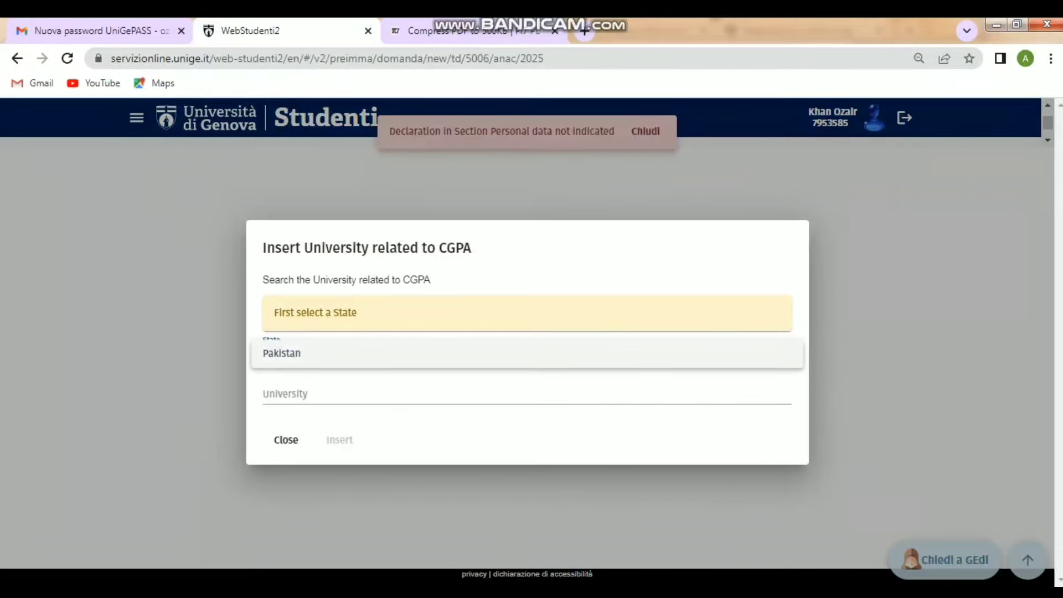
{"action": "left_click", "coordinate": [527, 353]}
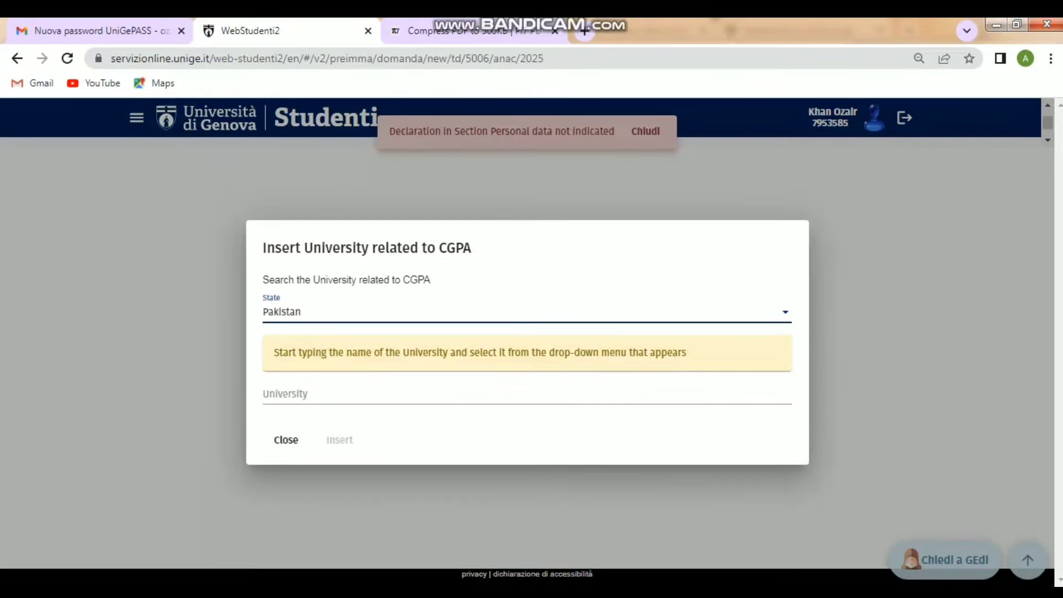
{"action": "left_click", "coordinate": [527, 394]}
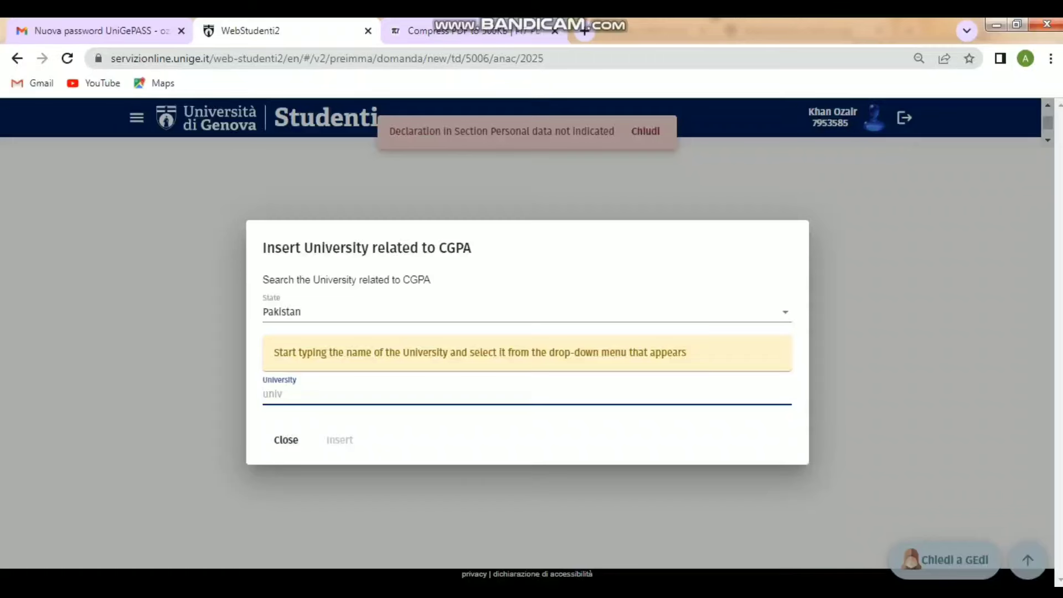
{"action": "type", "text": "Ha"}
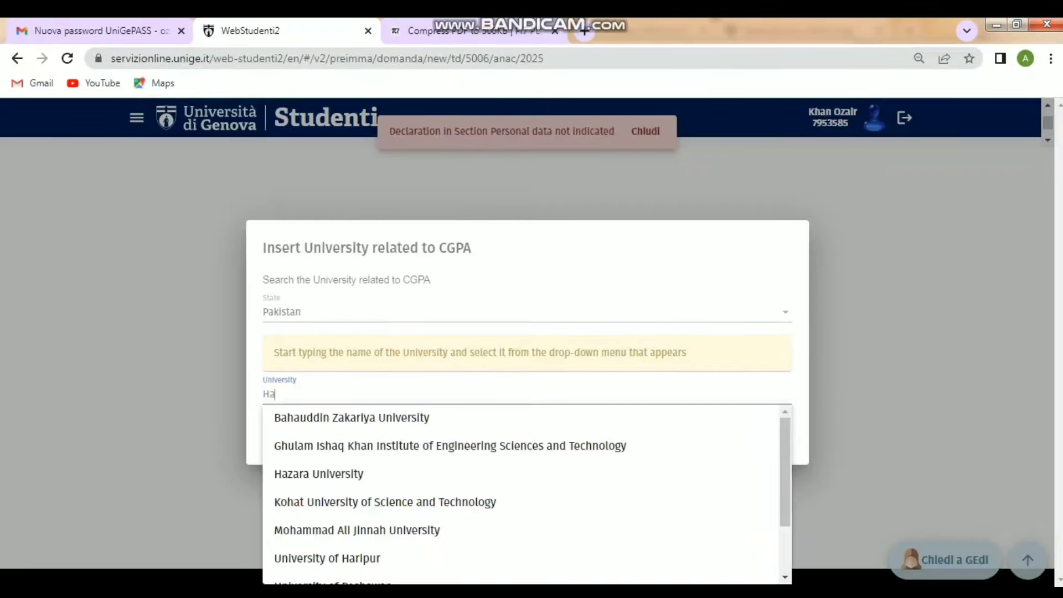
{"action": "type", "text": "r"}
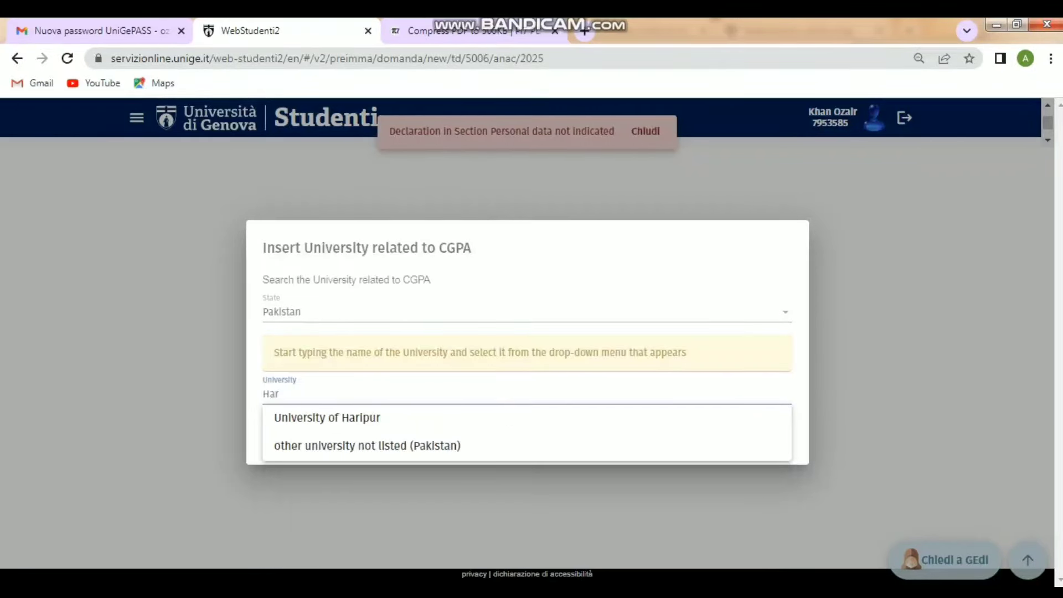
{"action": "key", "text": "Down"}
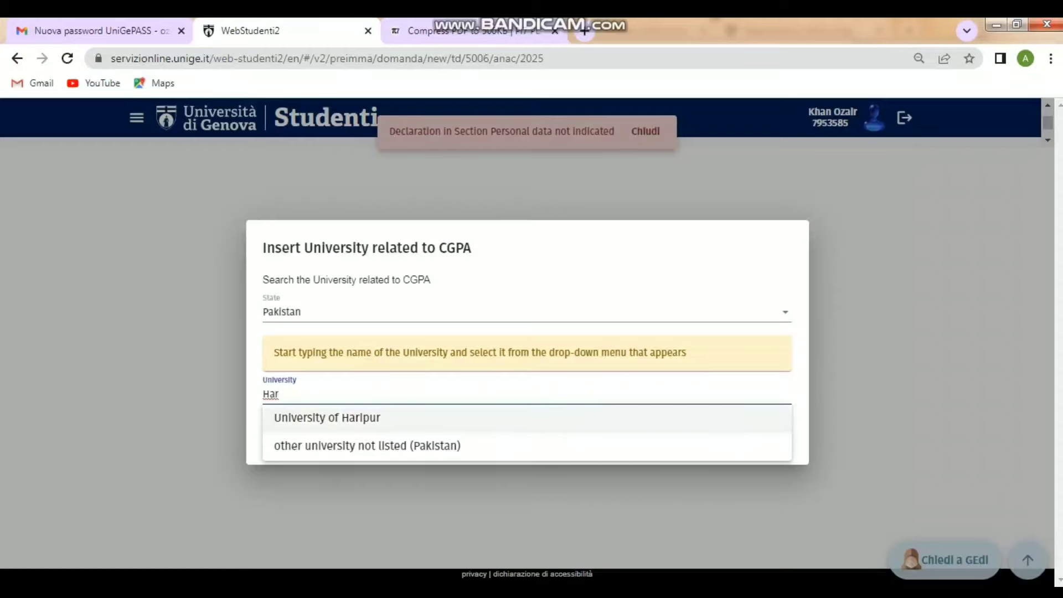
{"action": "key", "text": "Return"}
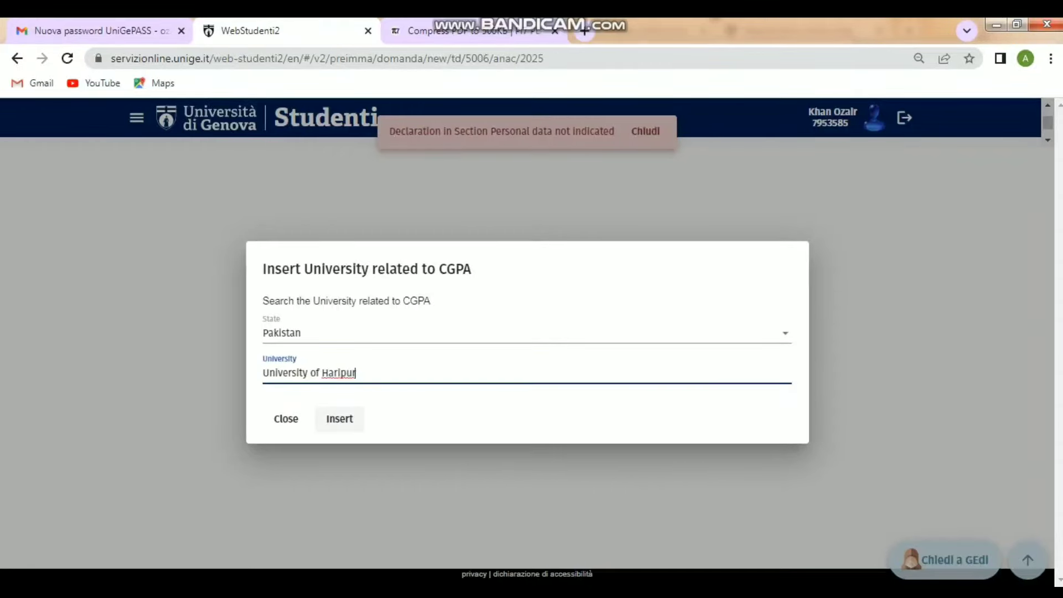
{"action": "left_click", "coordinate": [339, 419]}
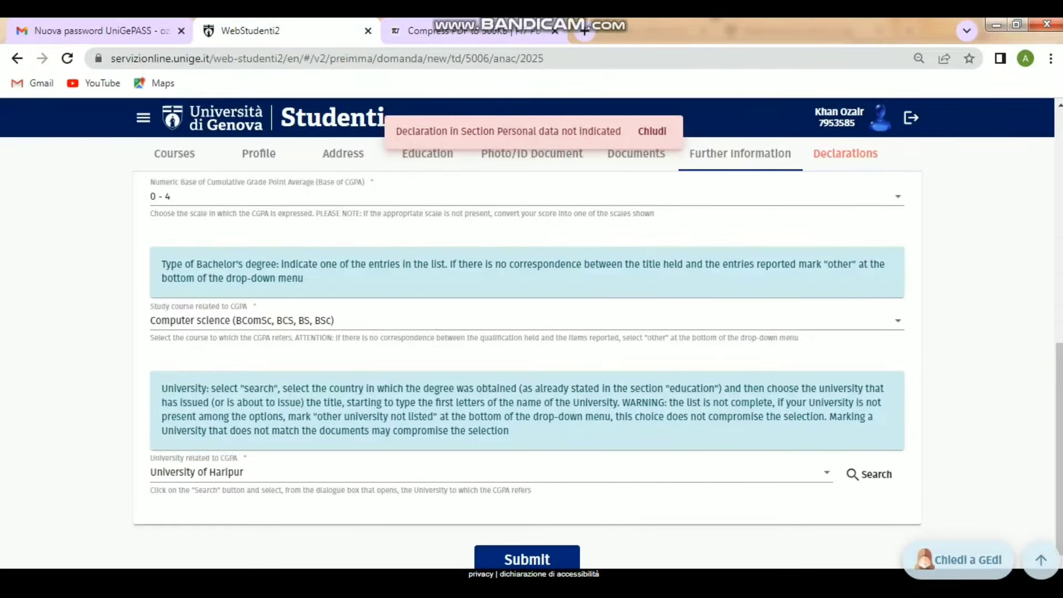
- Save Further Information, accept the personal data and privacy declarations, and submit the application
{"action": "left_click", "coordinate": [527, 558]}
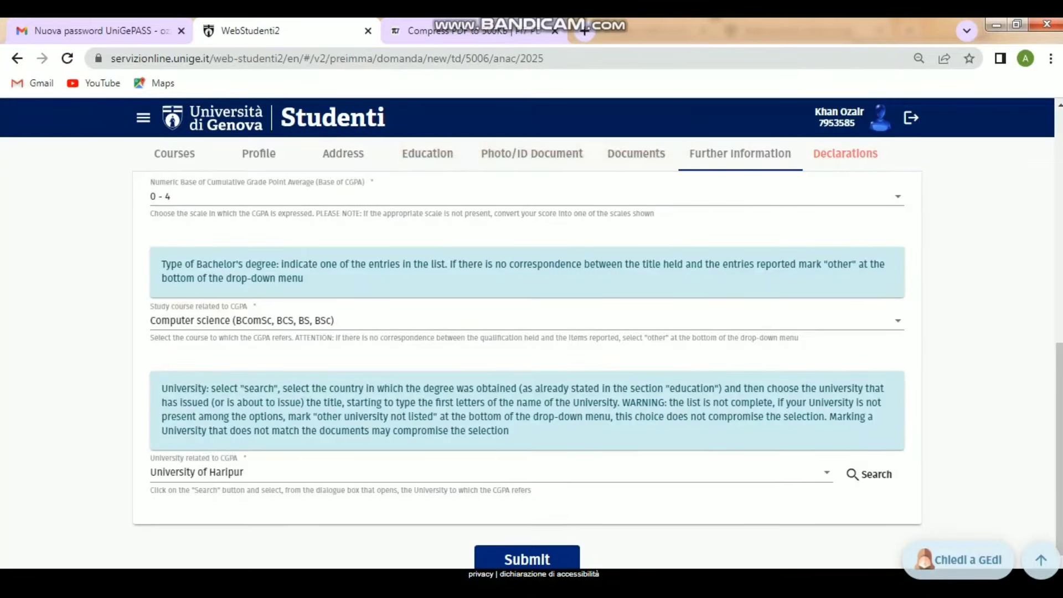
{"action": "left_click", "coordinate": [845, 154]}
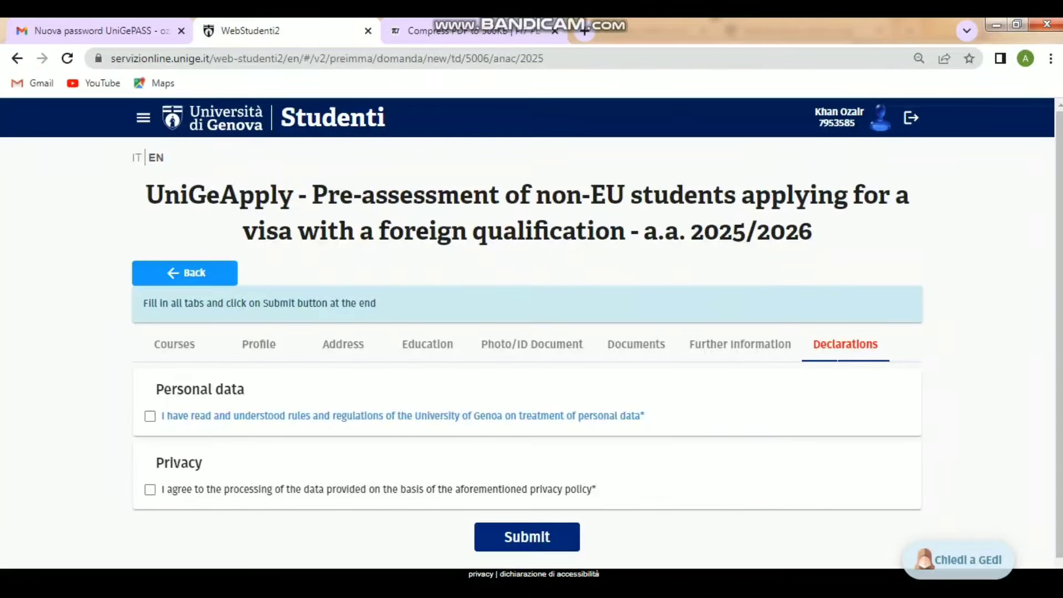
{"action": "left_click", "coordinate": [150, 416]}
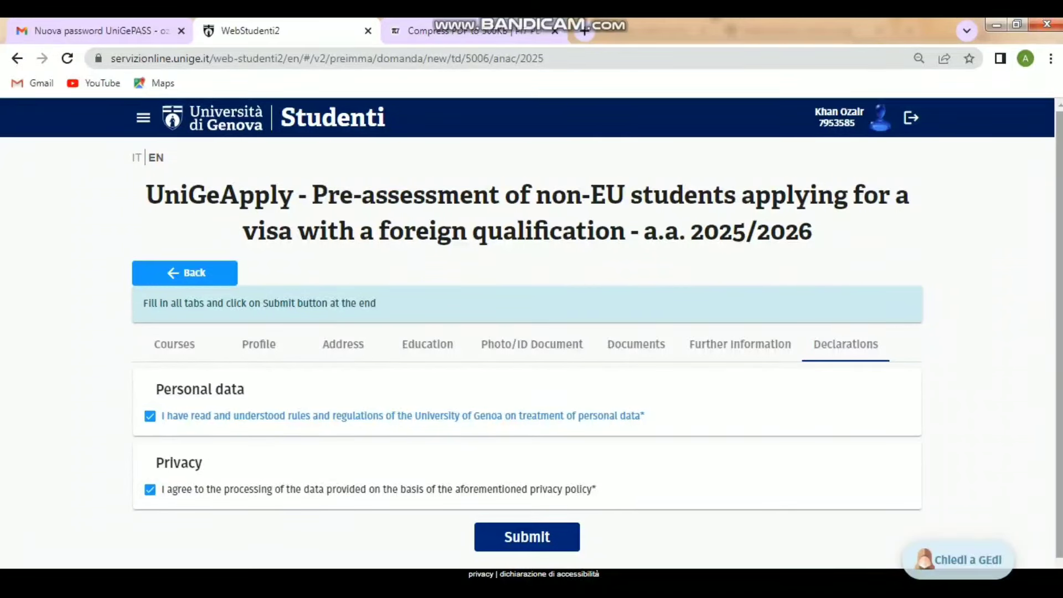
{"action": "scroll", "coordinate": [531, 341], "scroll_direction": "down", "scroll_amount": 1}
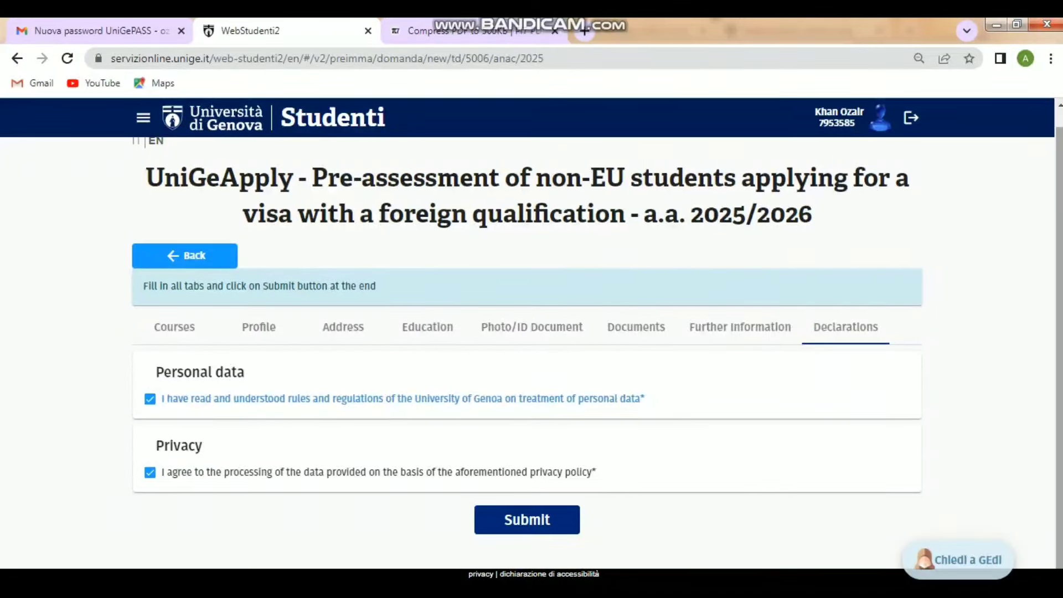
{"action": "left_click", "coordinate": [511, 520]}
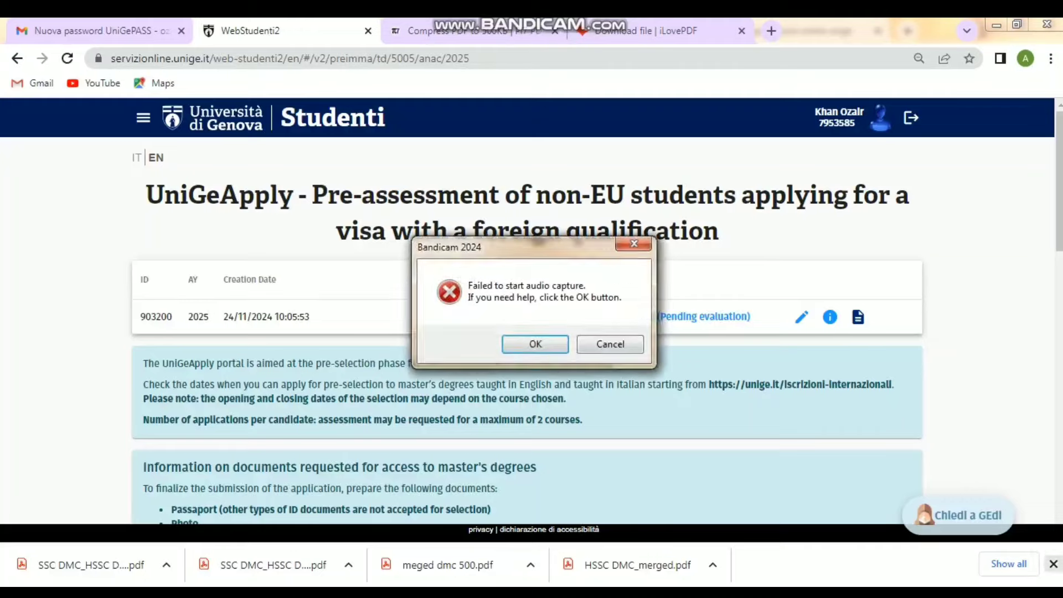
- Start a new UniGeApply application for A.Y 2025/2026 from the applications list
{"action": "key", "text": "Return"}
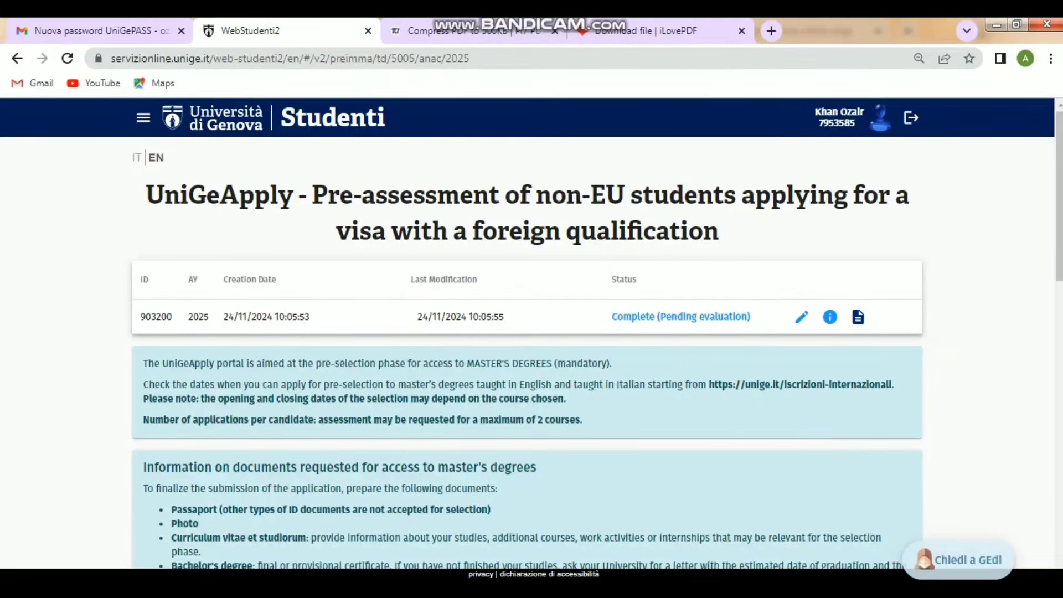
{"action": "scroll", "coordinate": [532, 354], "scroll_direction": "down", "scroll_amount": 8}
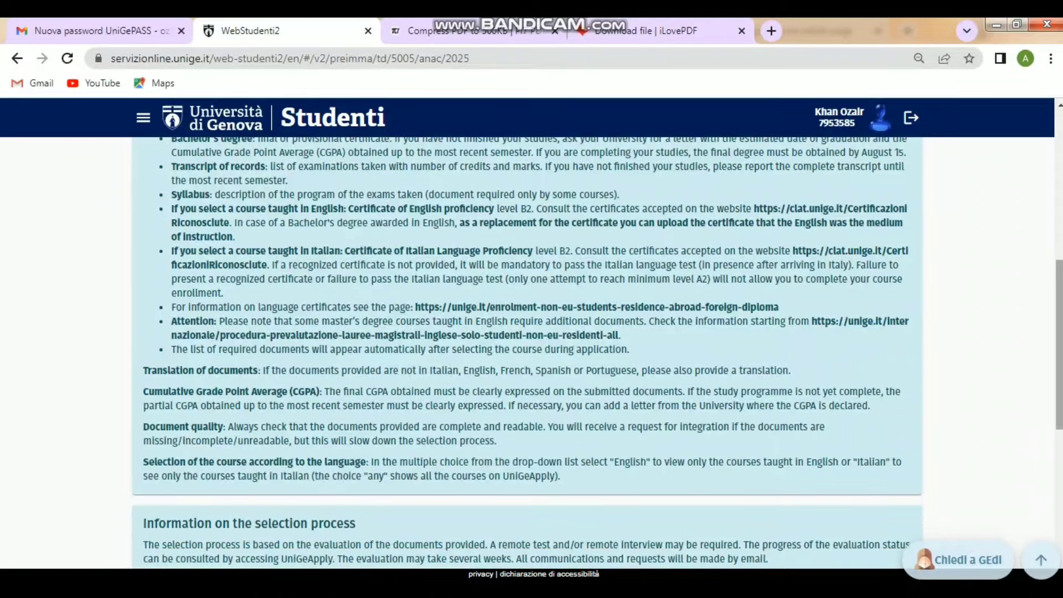
{"action": "scroll", "coordinate": [531, 355], "scroll_direction": "down", "scroll_amount": 8}
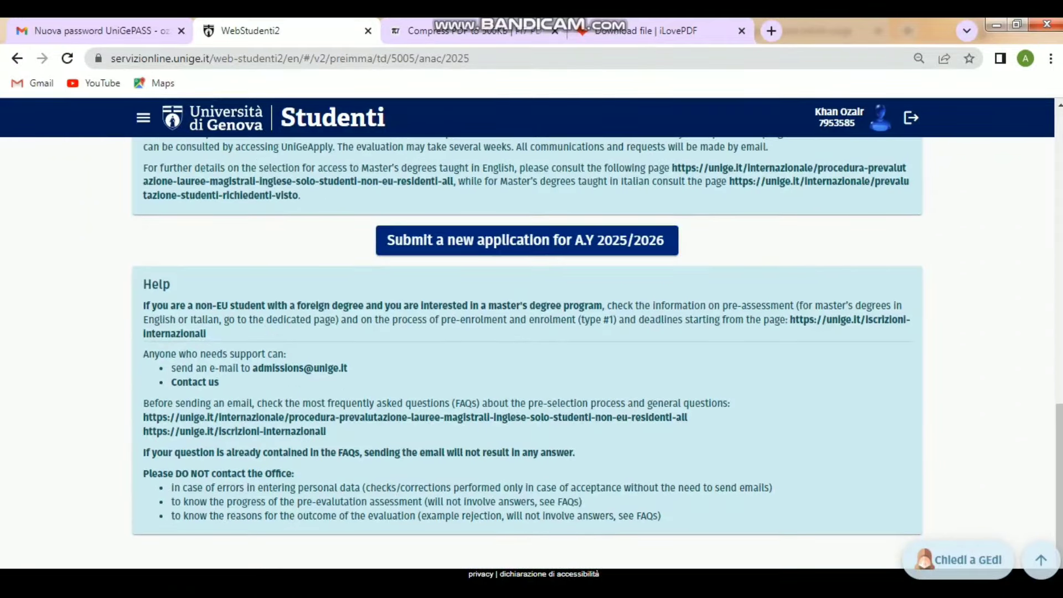
{"action": "left_click", "coordinate": [526, 240]}
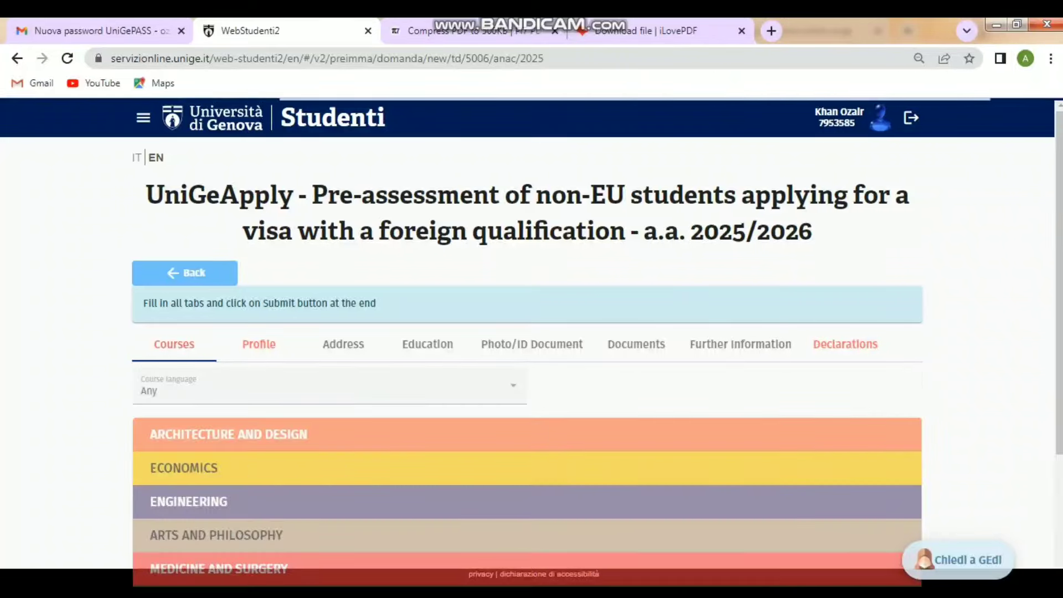
{"action": "scroll", "coordinate": [526, 332], "scroll_direction": "down", "scroll_amount": 3}
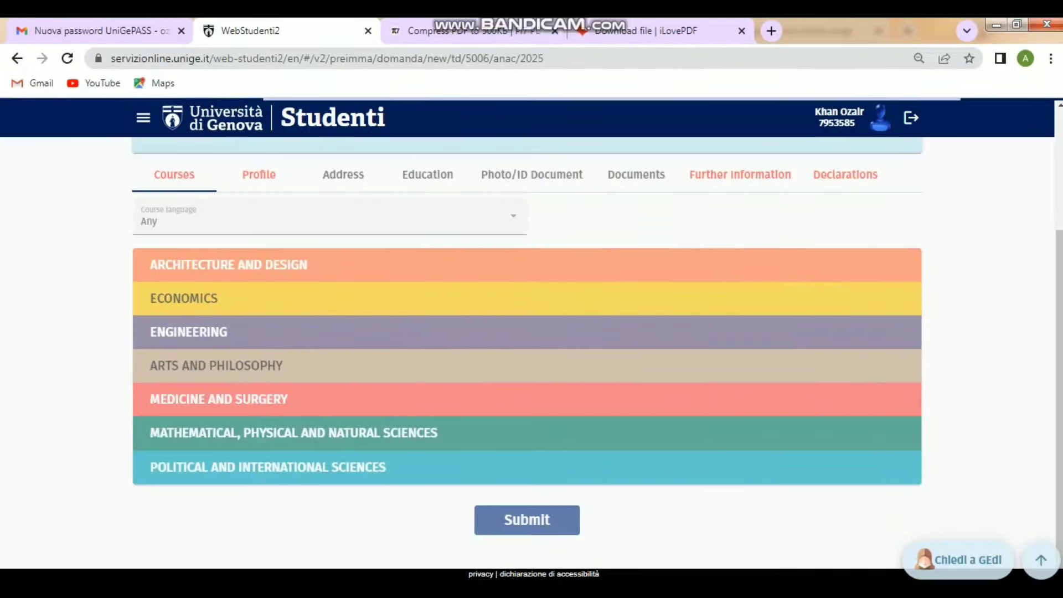